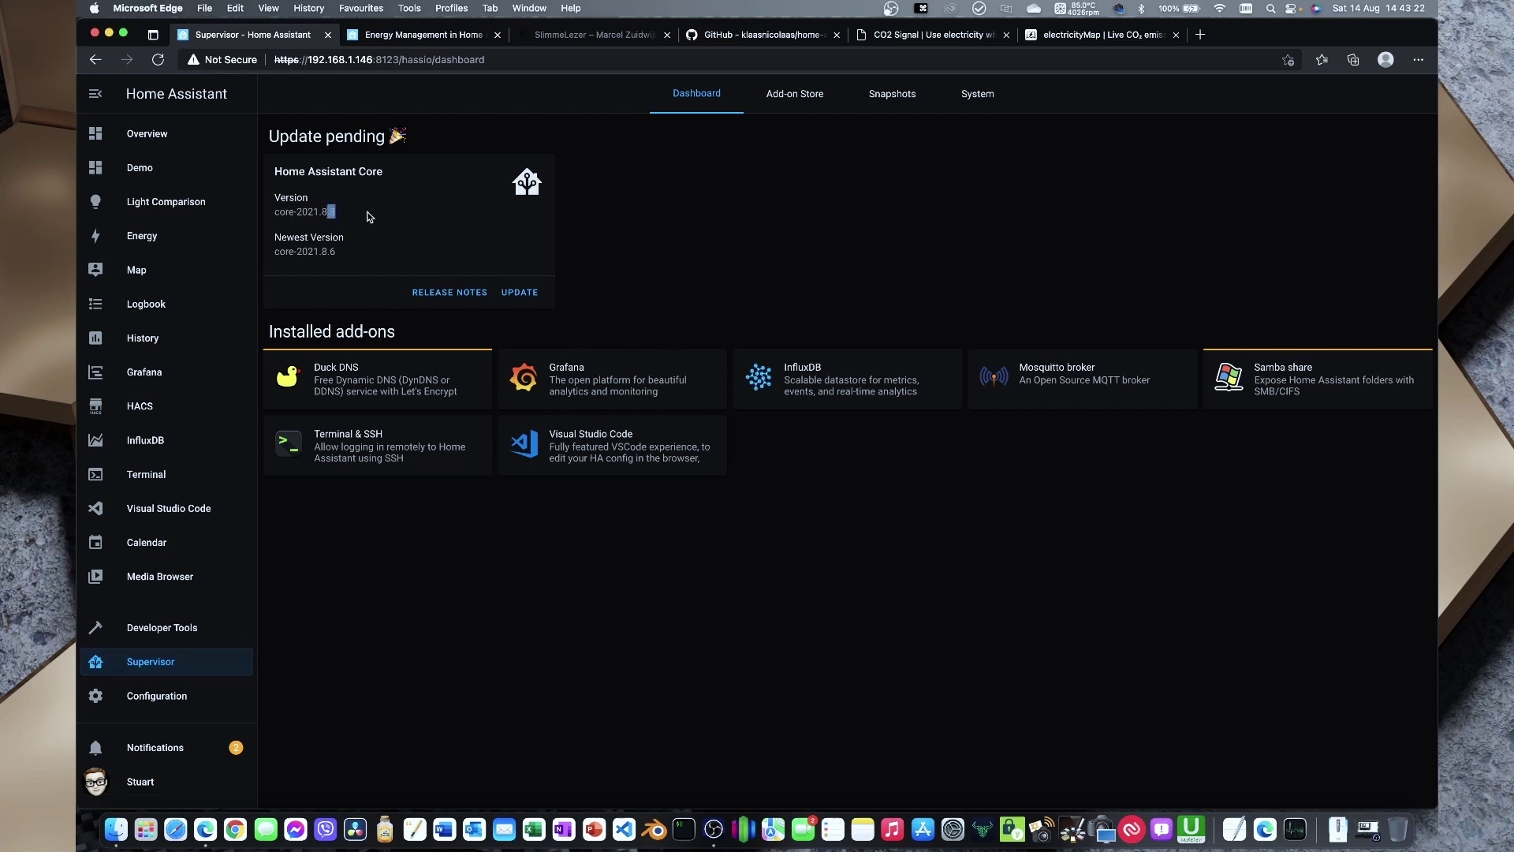
Step: Compare the installed and newest Core versions and start the update to core-2021.8.6
drag(280, 251, 323, 252)
drag(308, 212, 344, 213)
click(533, 299)
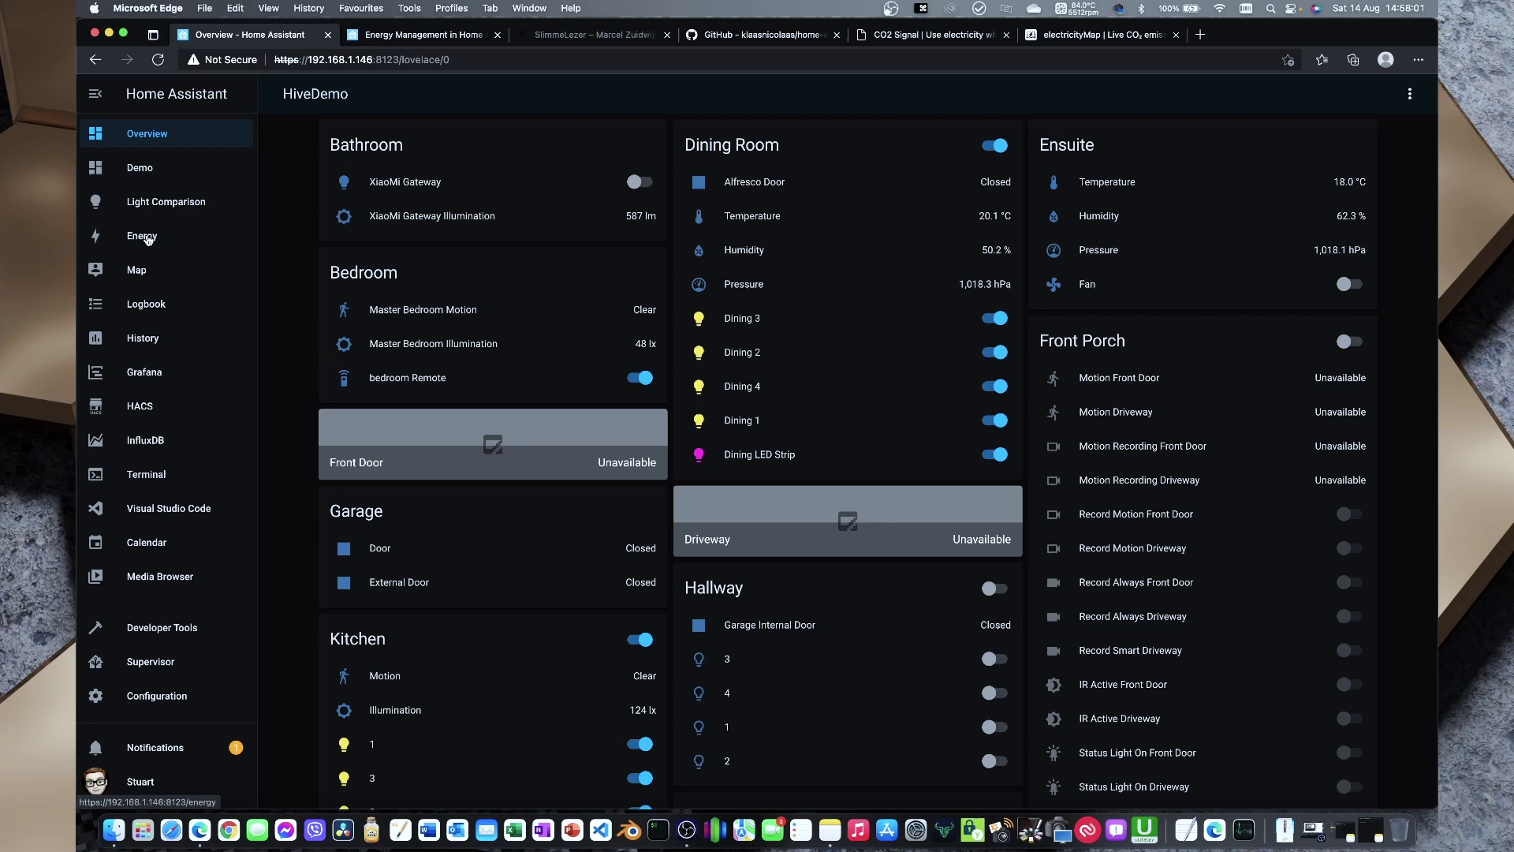
Step: In Energy setup, pick Eagle-200 Total Meter Energy Delivered as the grid consumption sensor
click(145, 239)
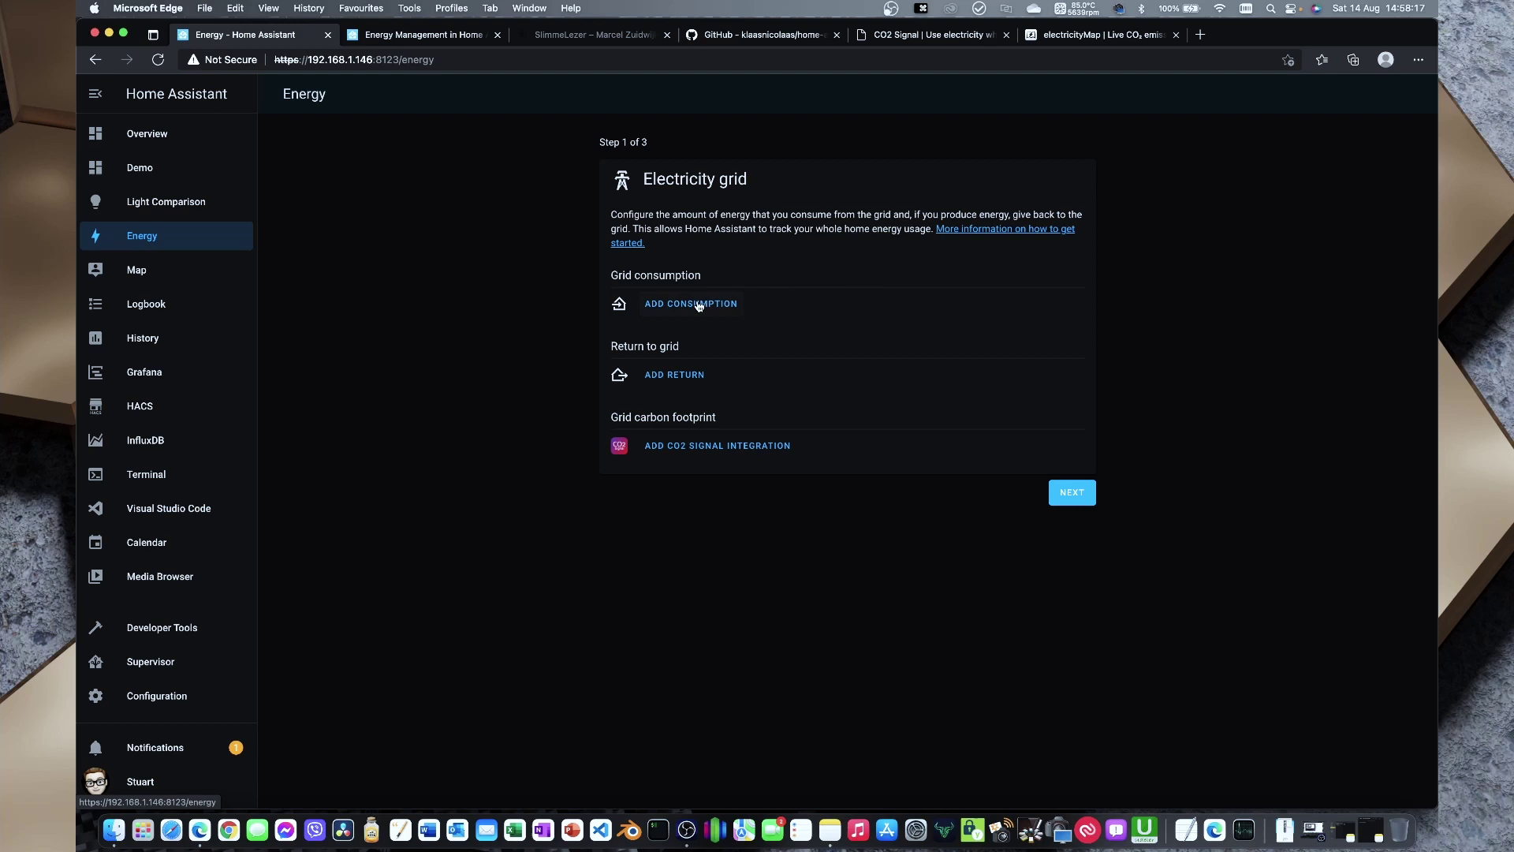
click(661, 306)
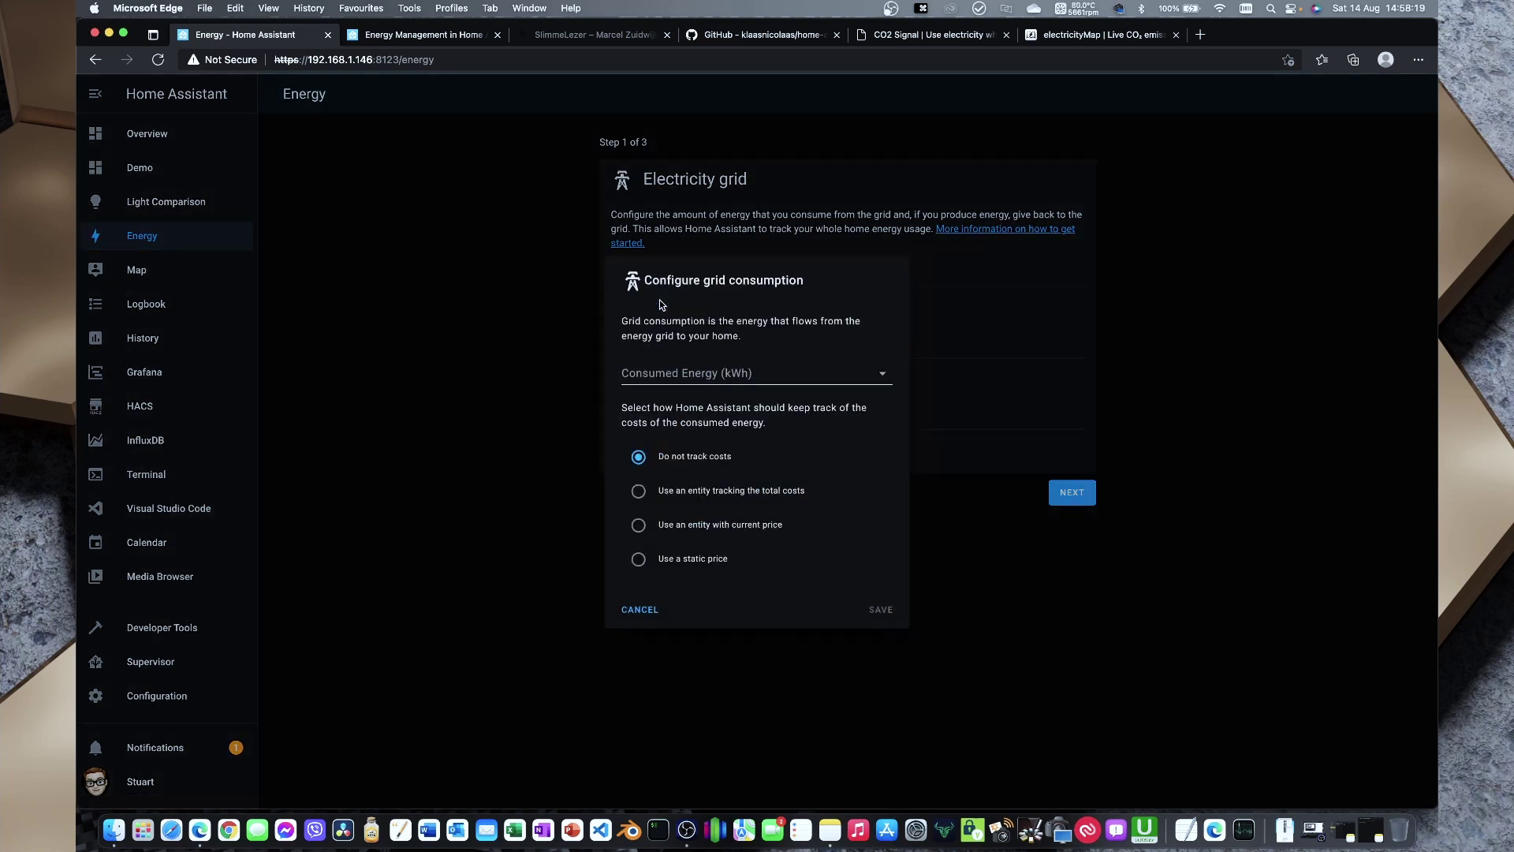
click(882, 377)
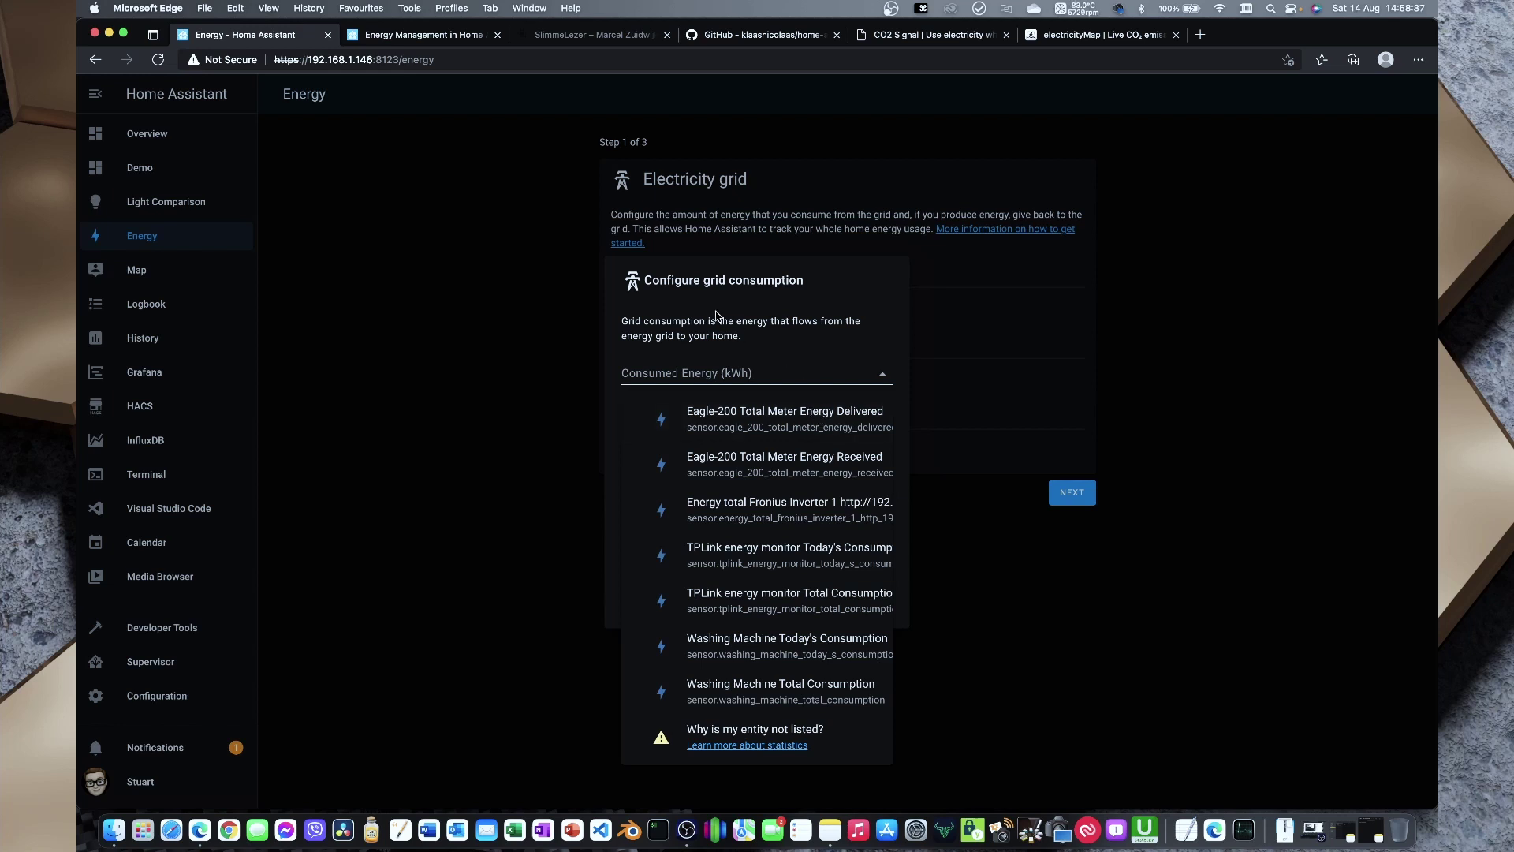
click(815, 426)
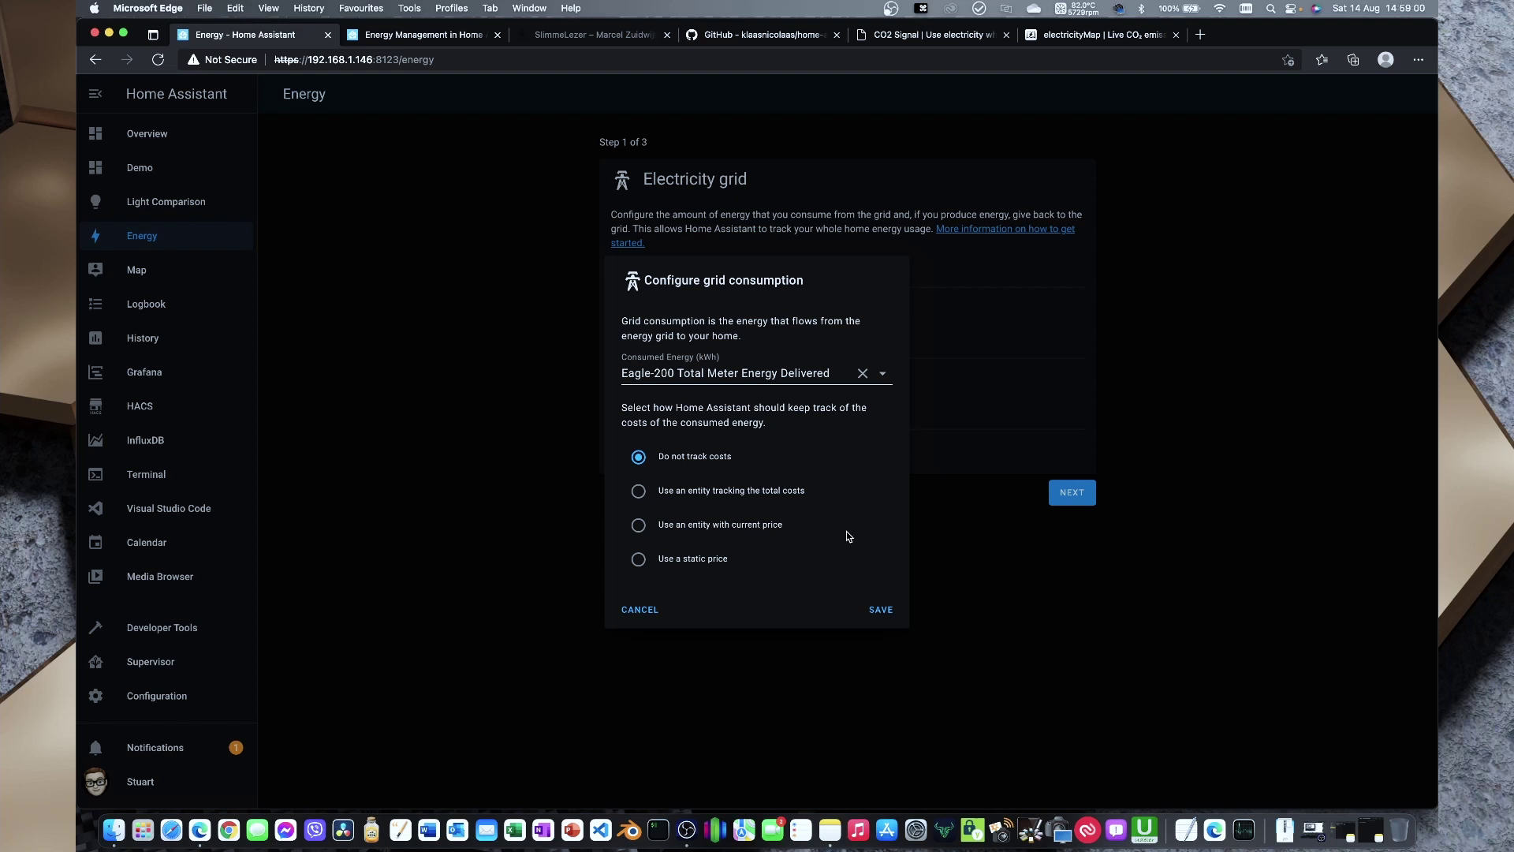
Step: Save grid consumption and add a return-to-grid source paid at a static 0.10 EUR/kWh
click(883, 611)
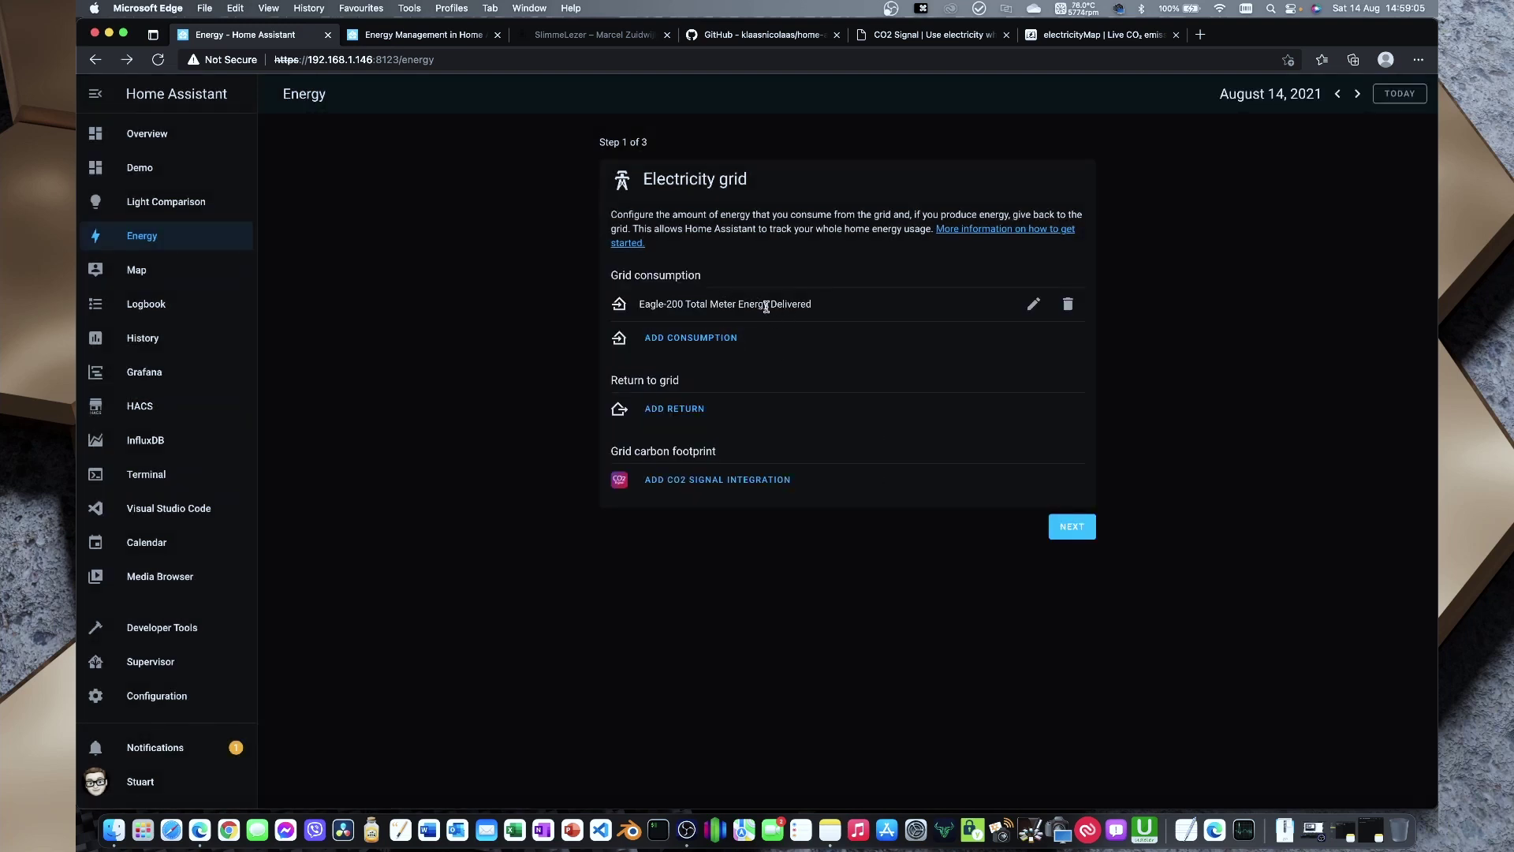
click(680, 410)
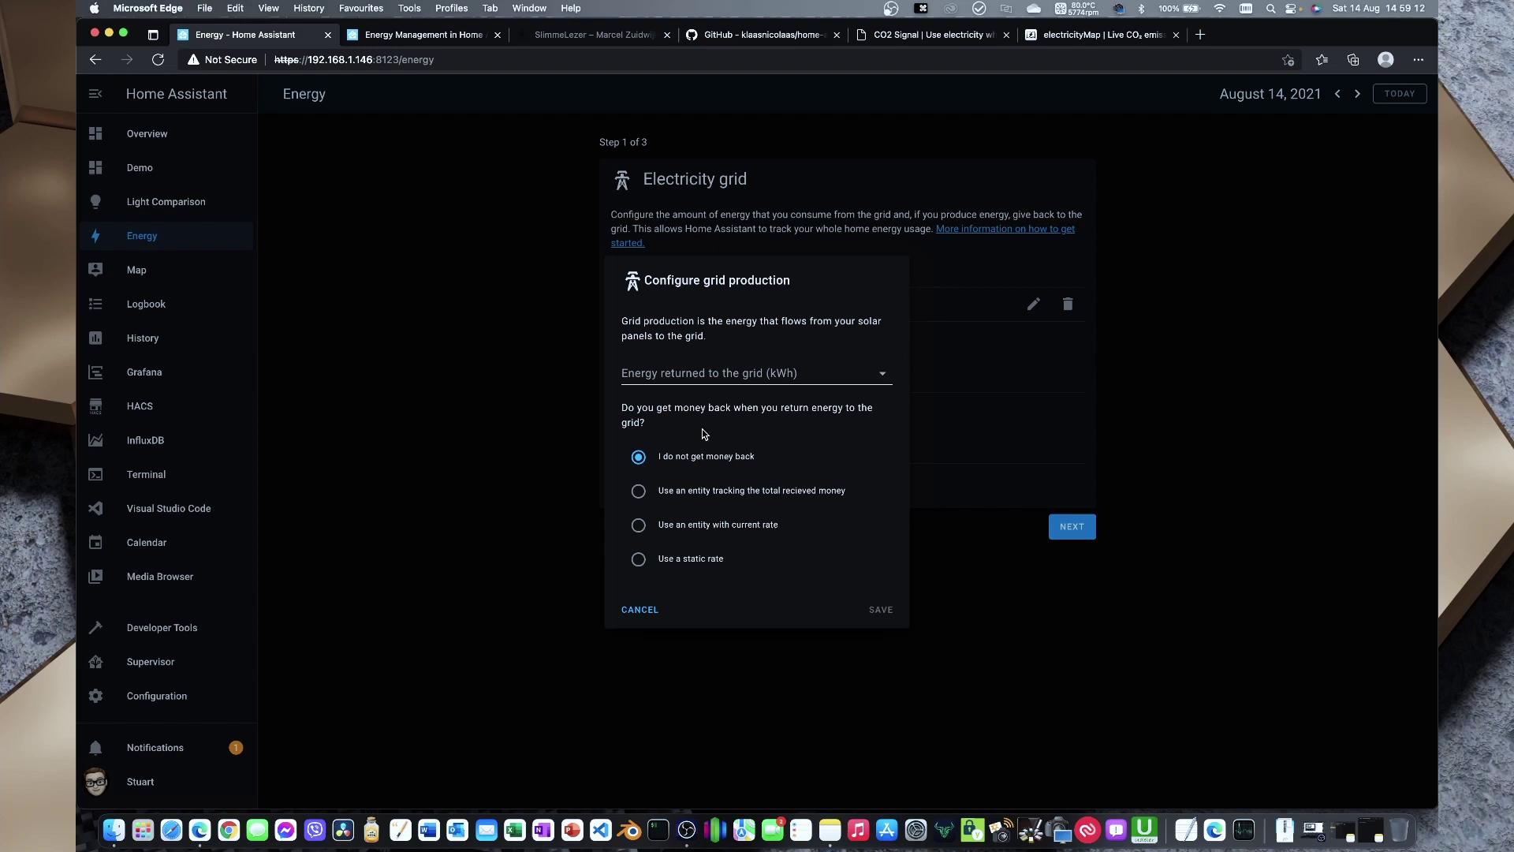
click(686, 558)
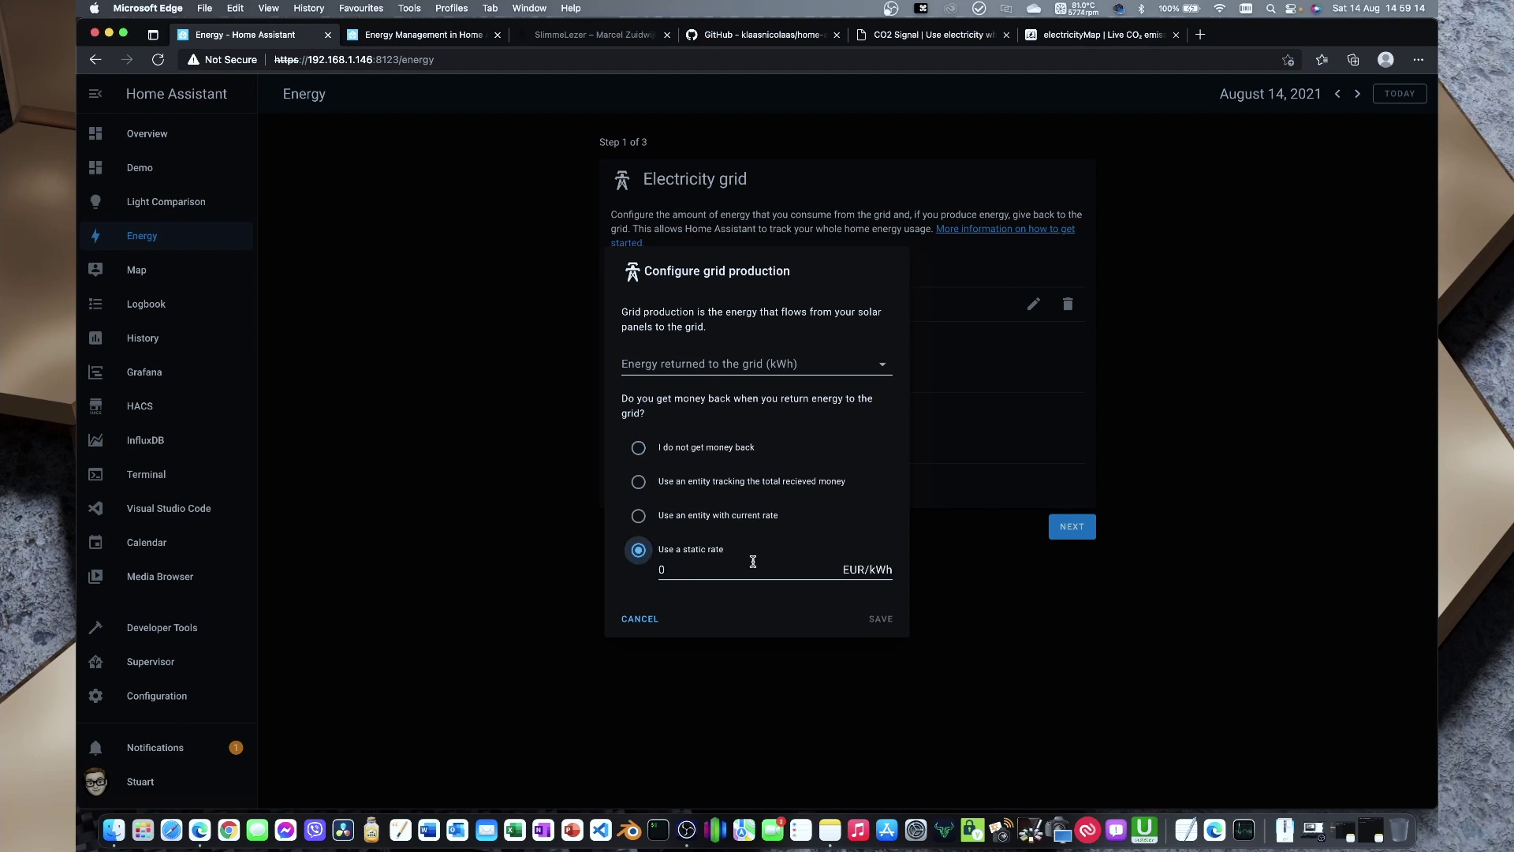
click(831, 566)
key(BackSpace)
text(0.10)
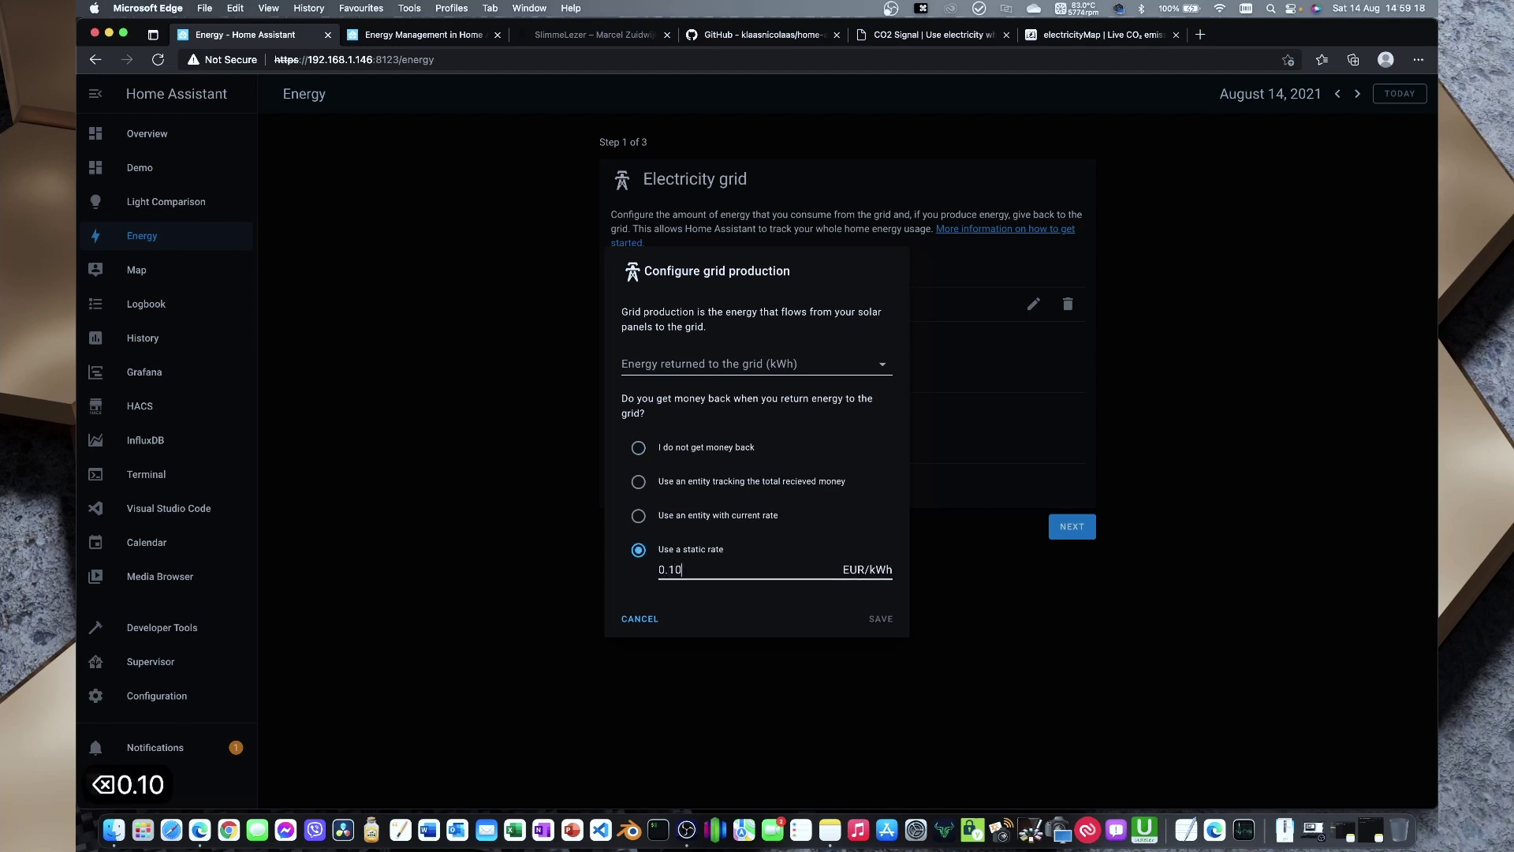
double_click(857, 569)
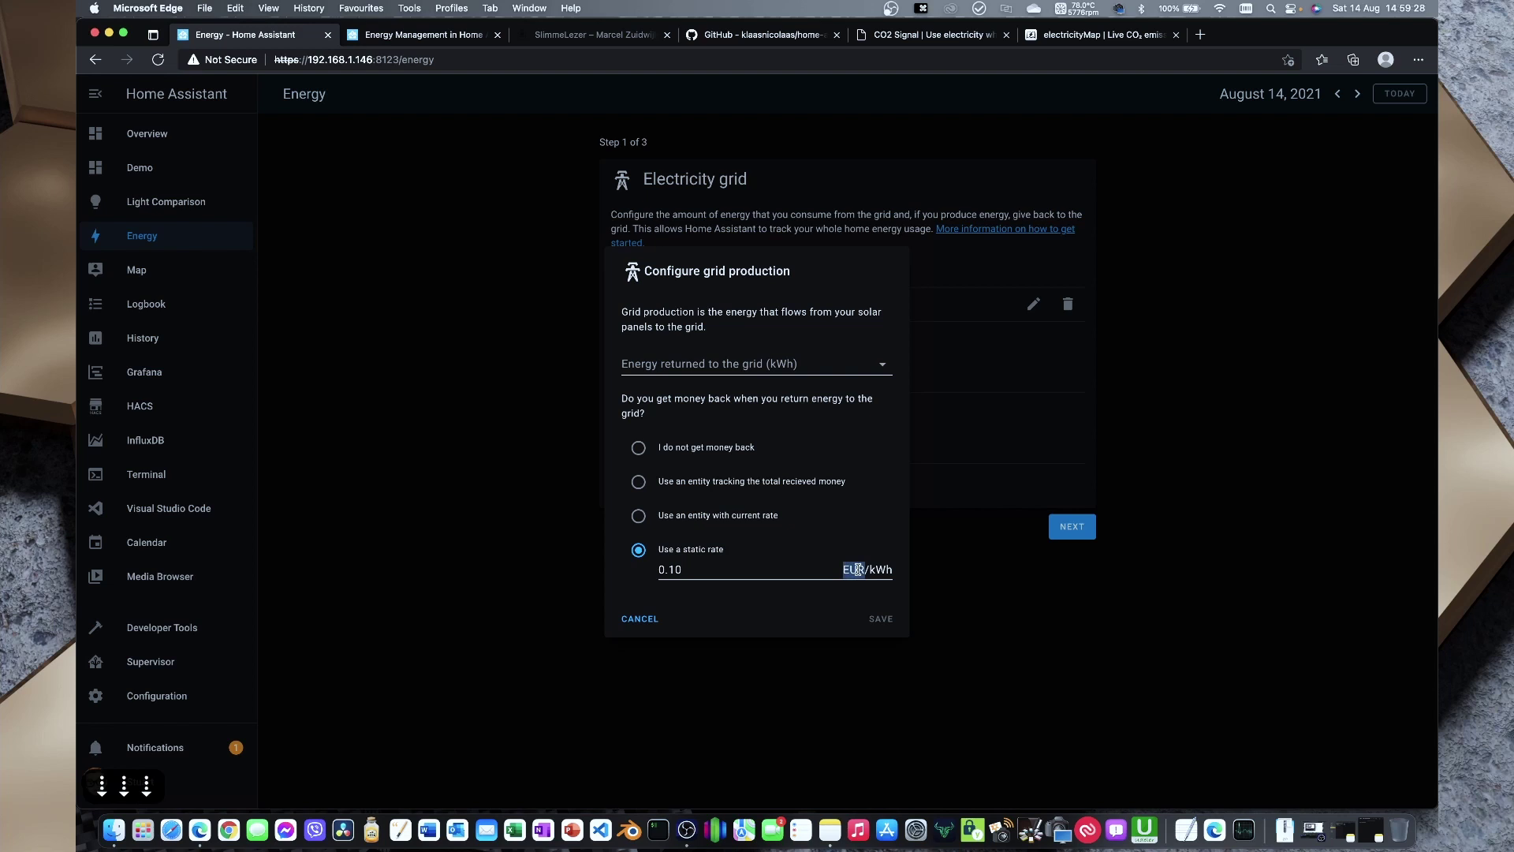
click(715, 571)
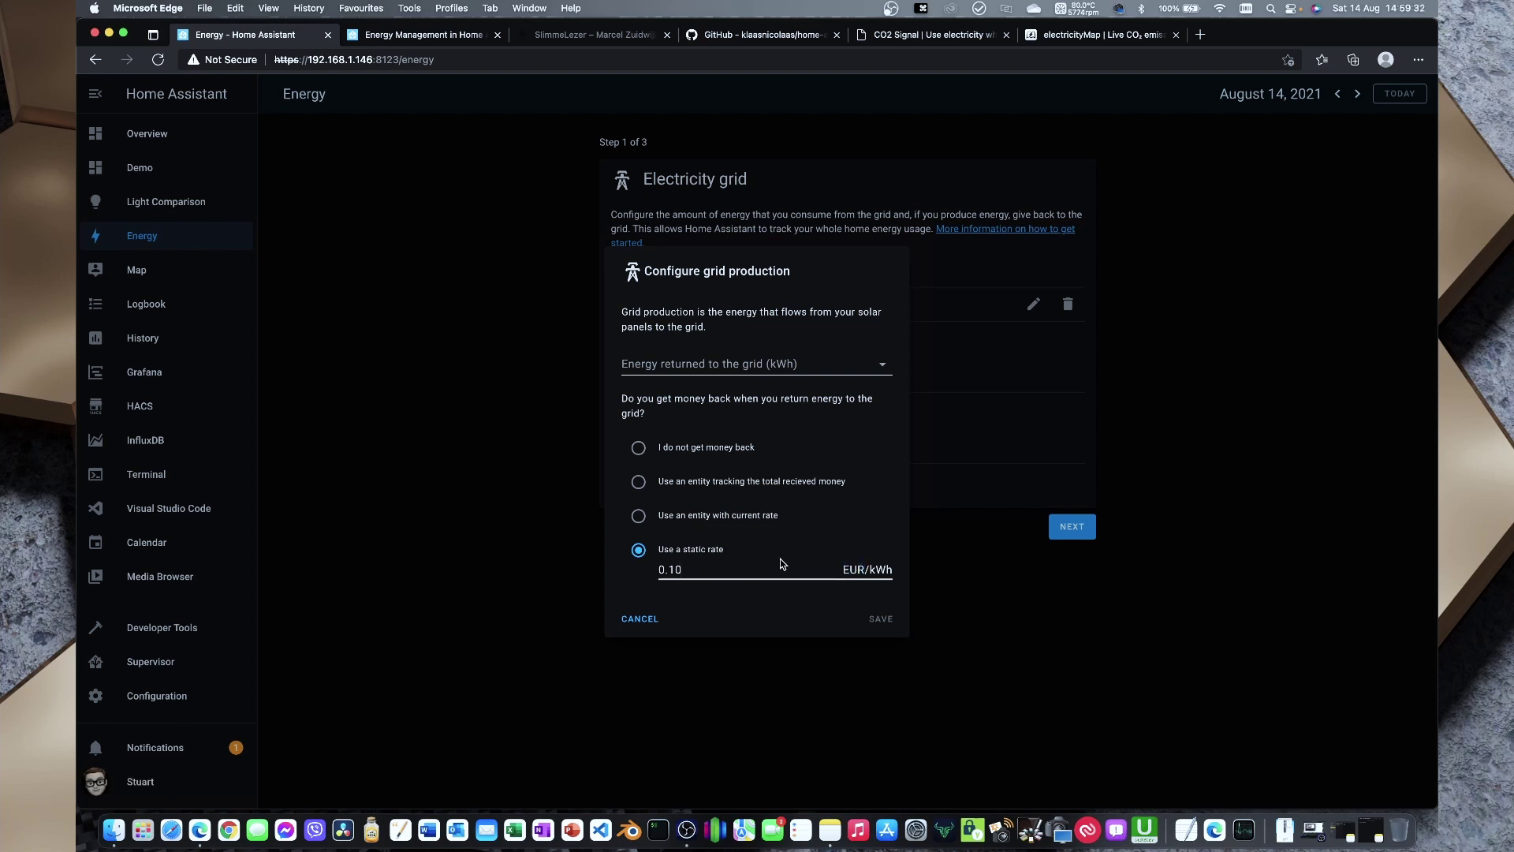
key(shift+Left)
Step: Use Eagle-200 Total Meter Energy Received as the returned-energy sensor and save it
click(725, 368)
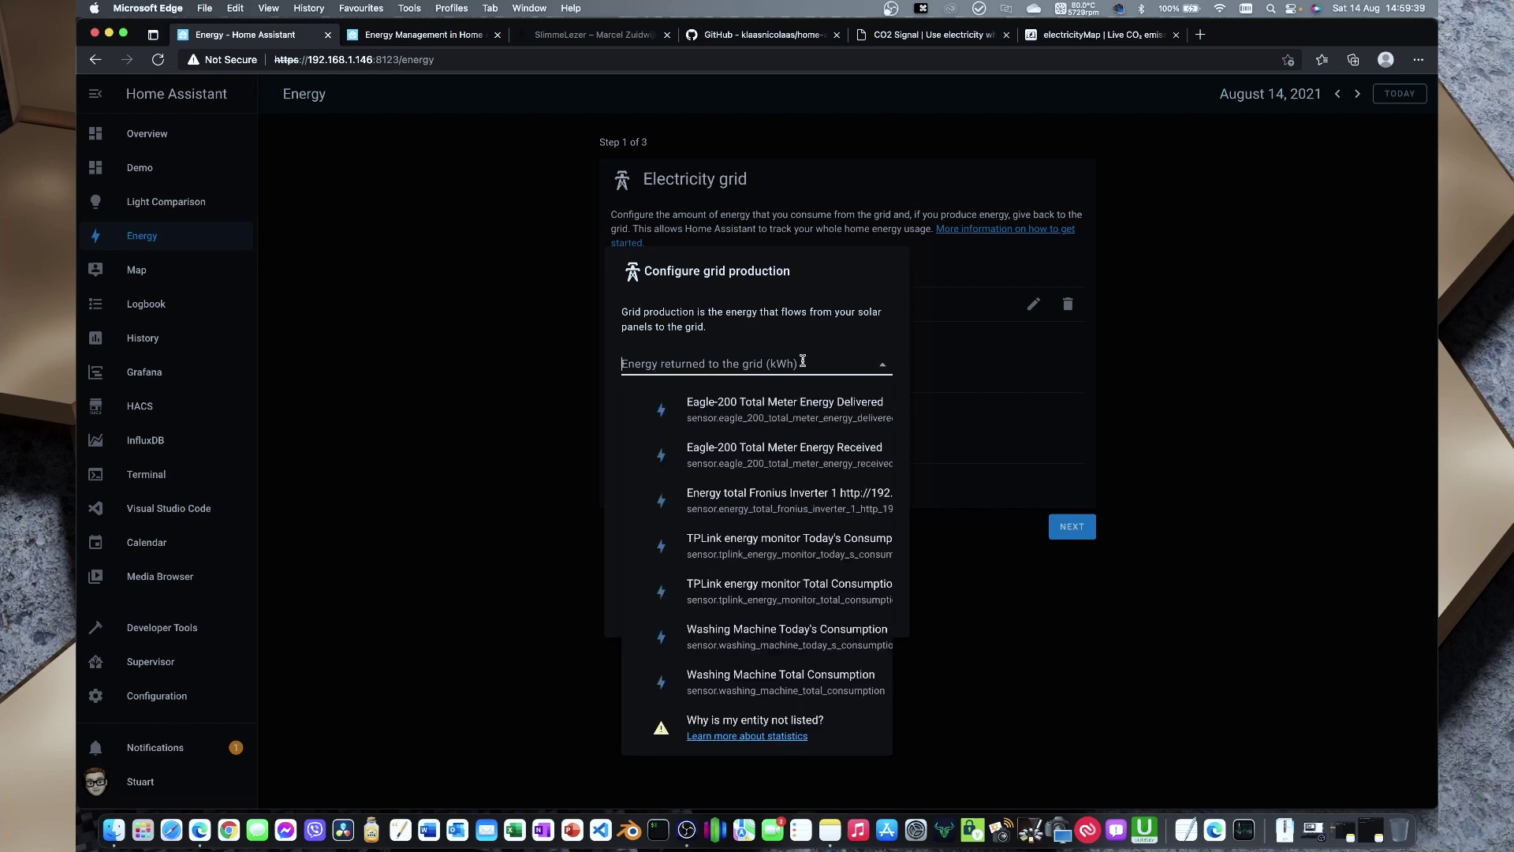
click(832, 459)
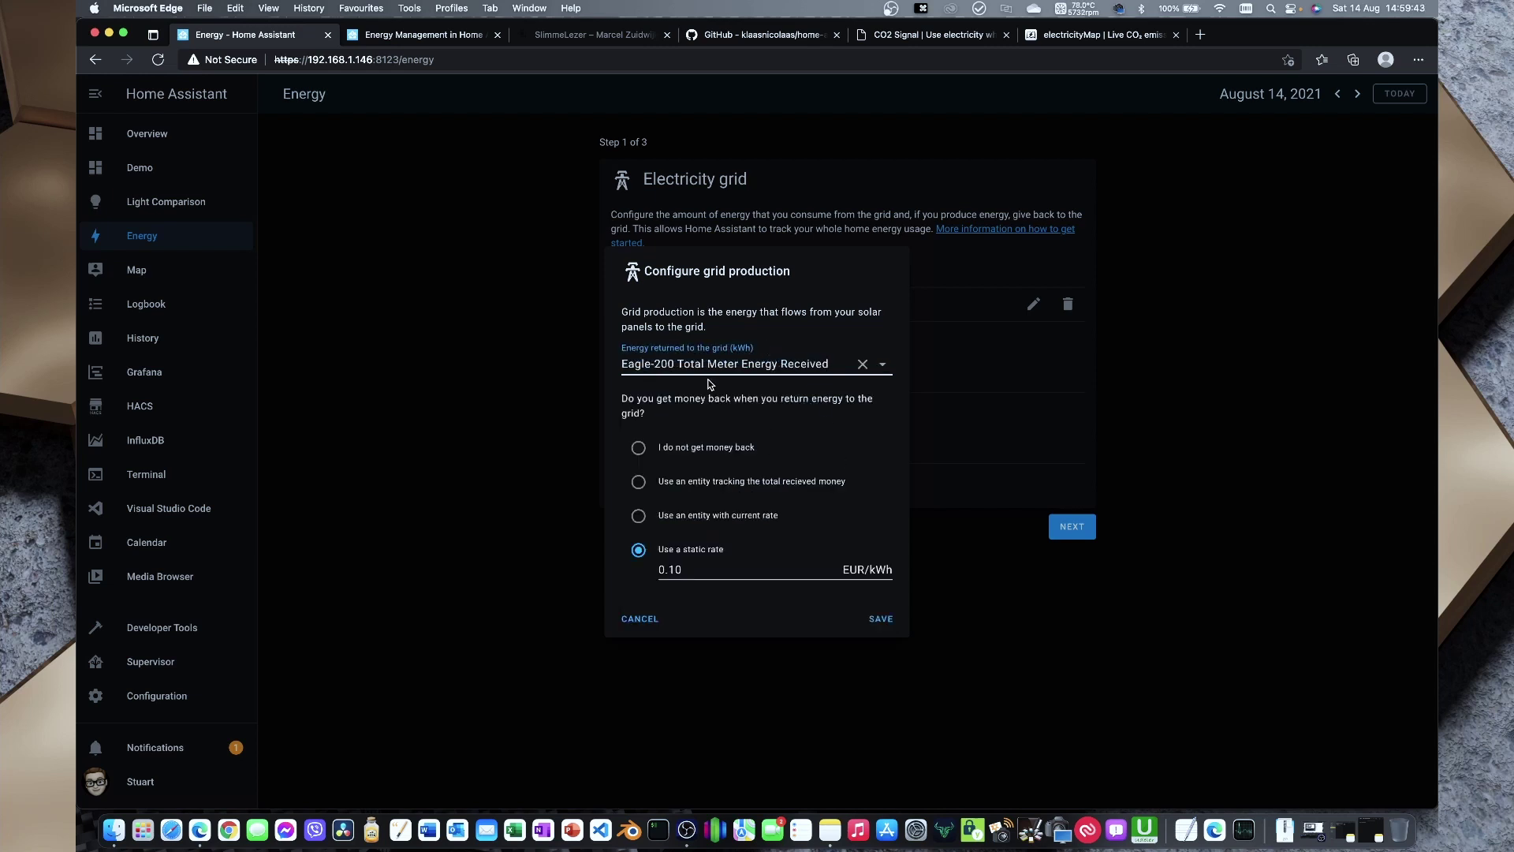
click(881, 620)
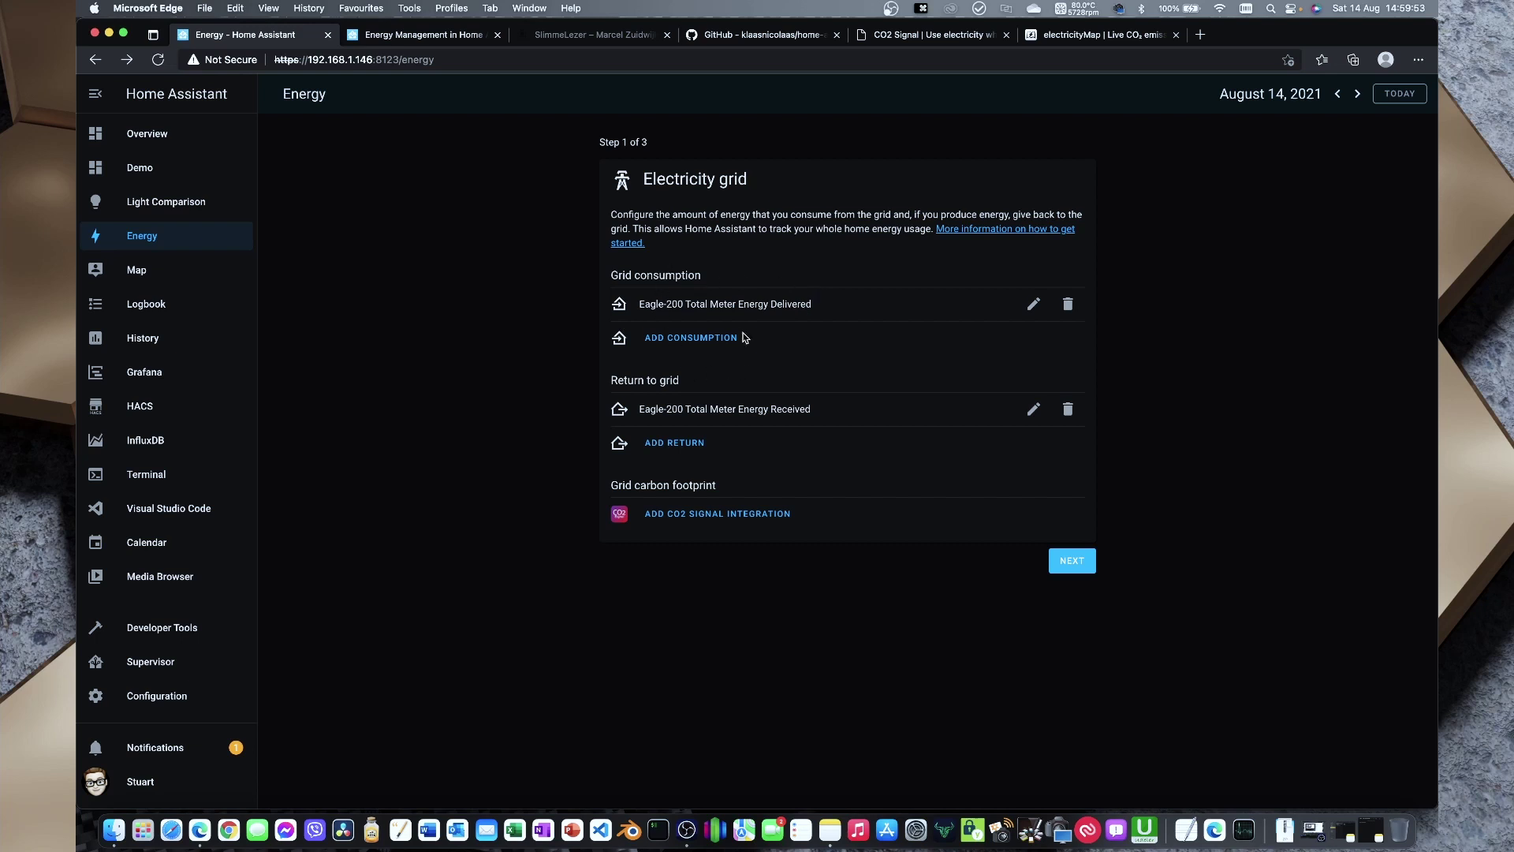
Step: Start the CO2 Signal integration and paste the access token from co2signal.com
drag(671, 304, 845, 309)
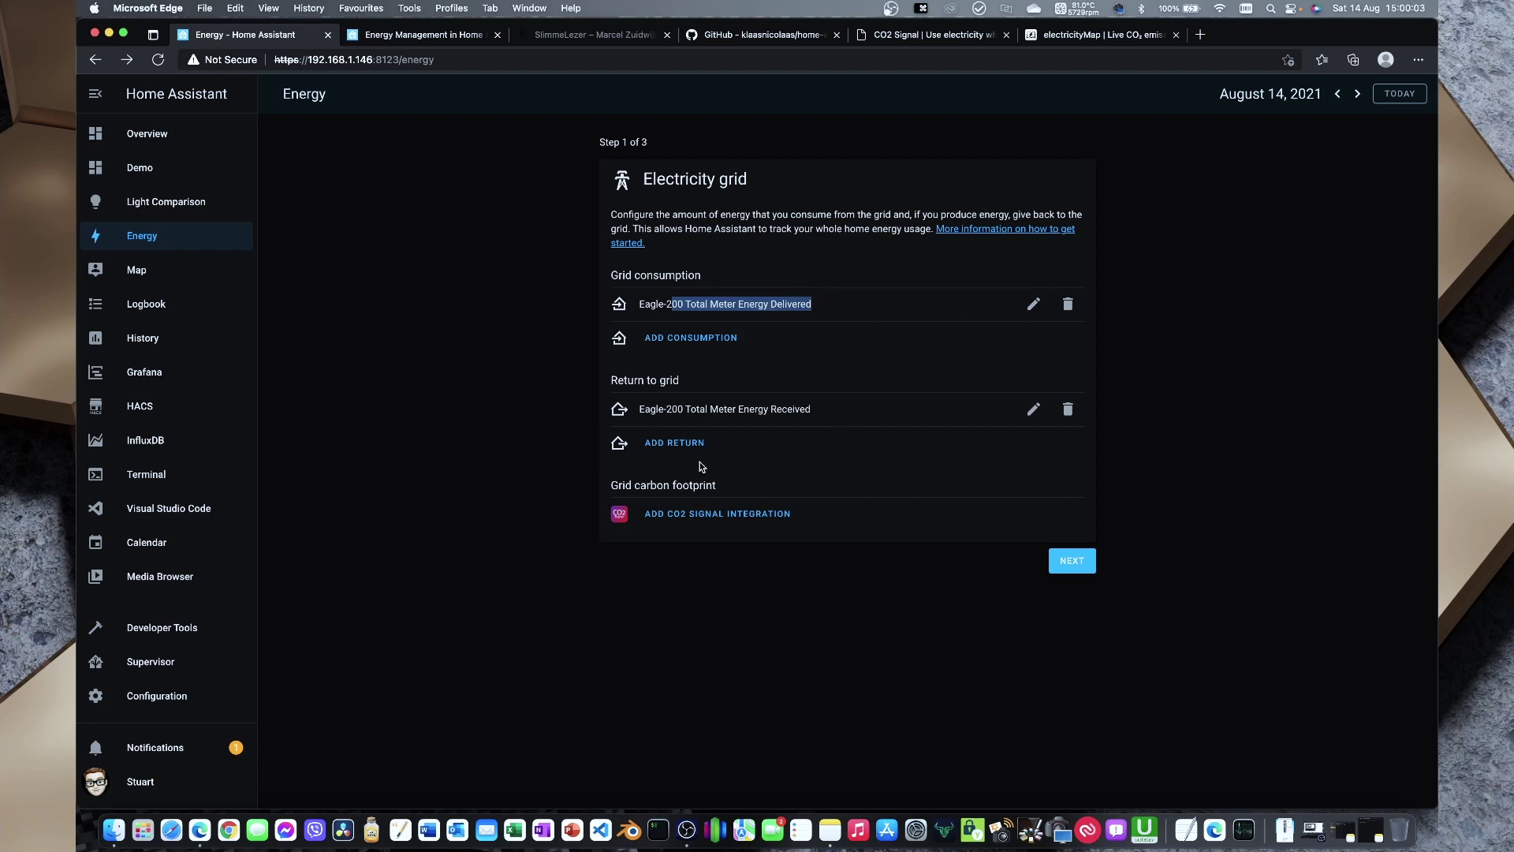
click(697, 515)
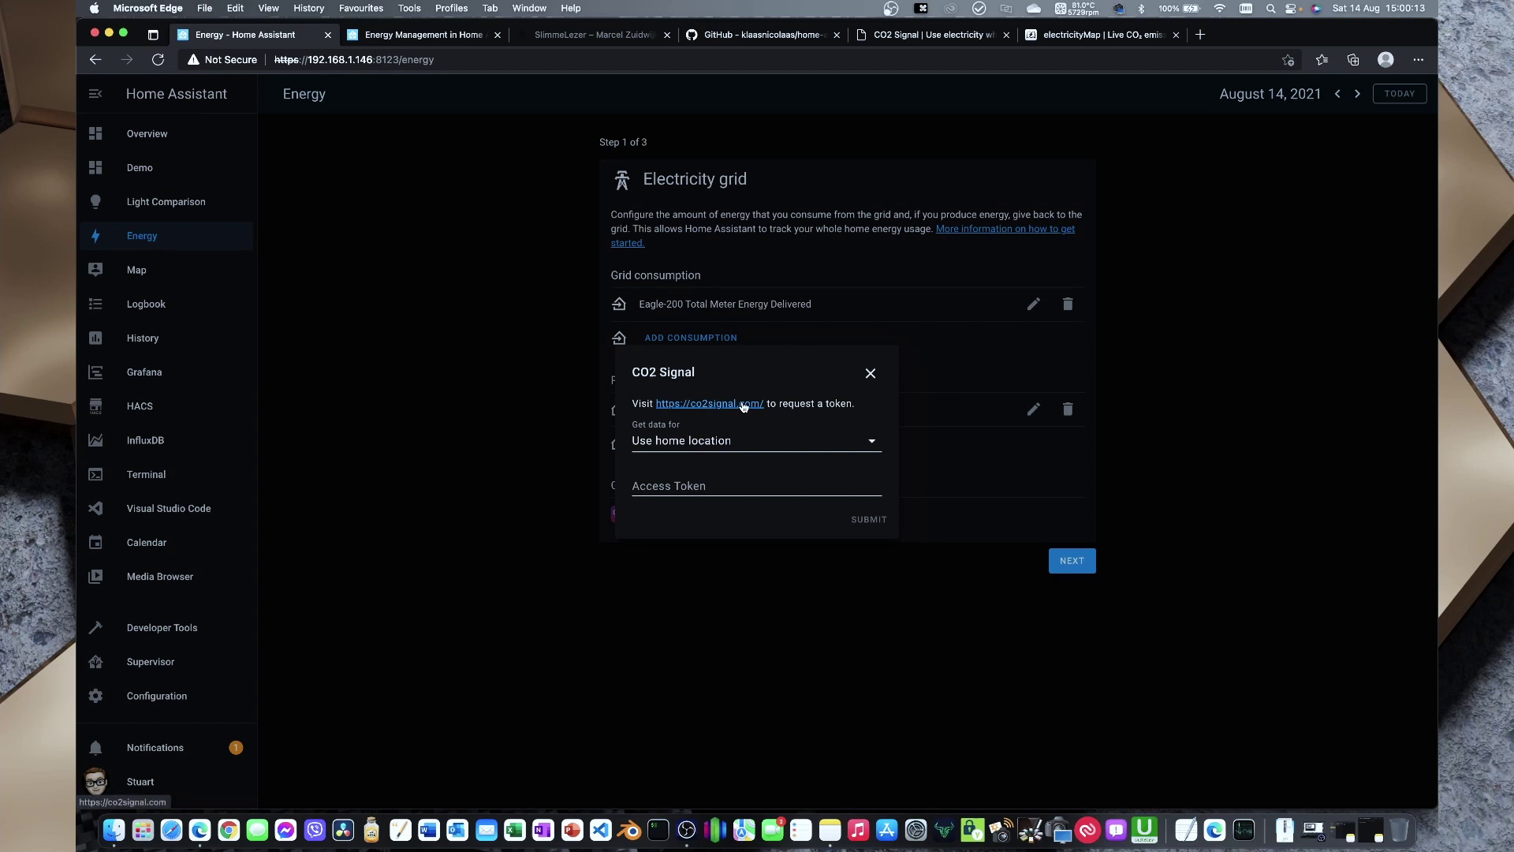
click(919, 31)
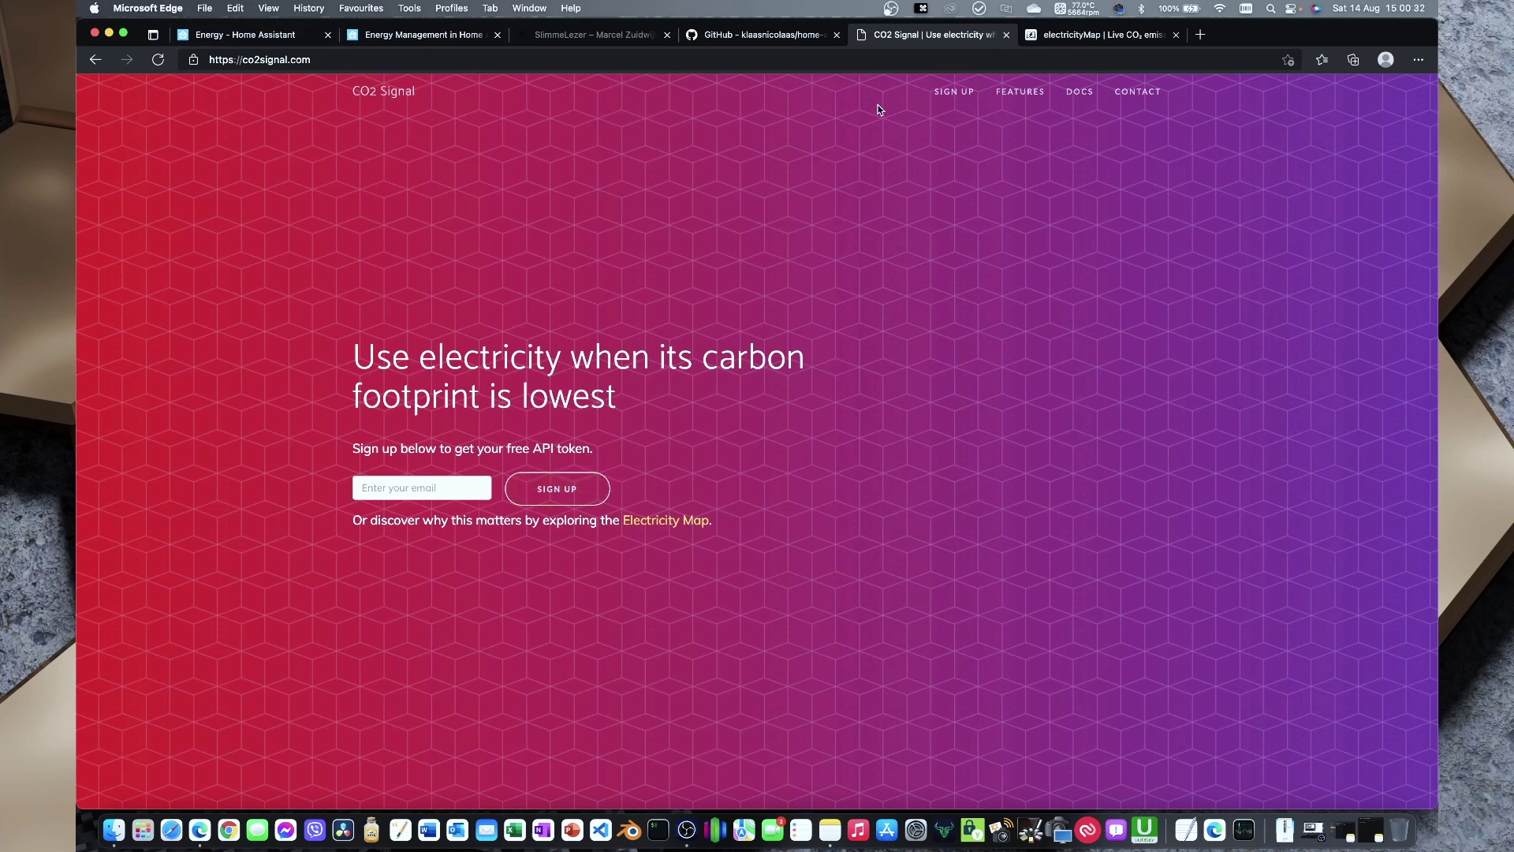
click(244, 34)
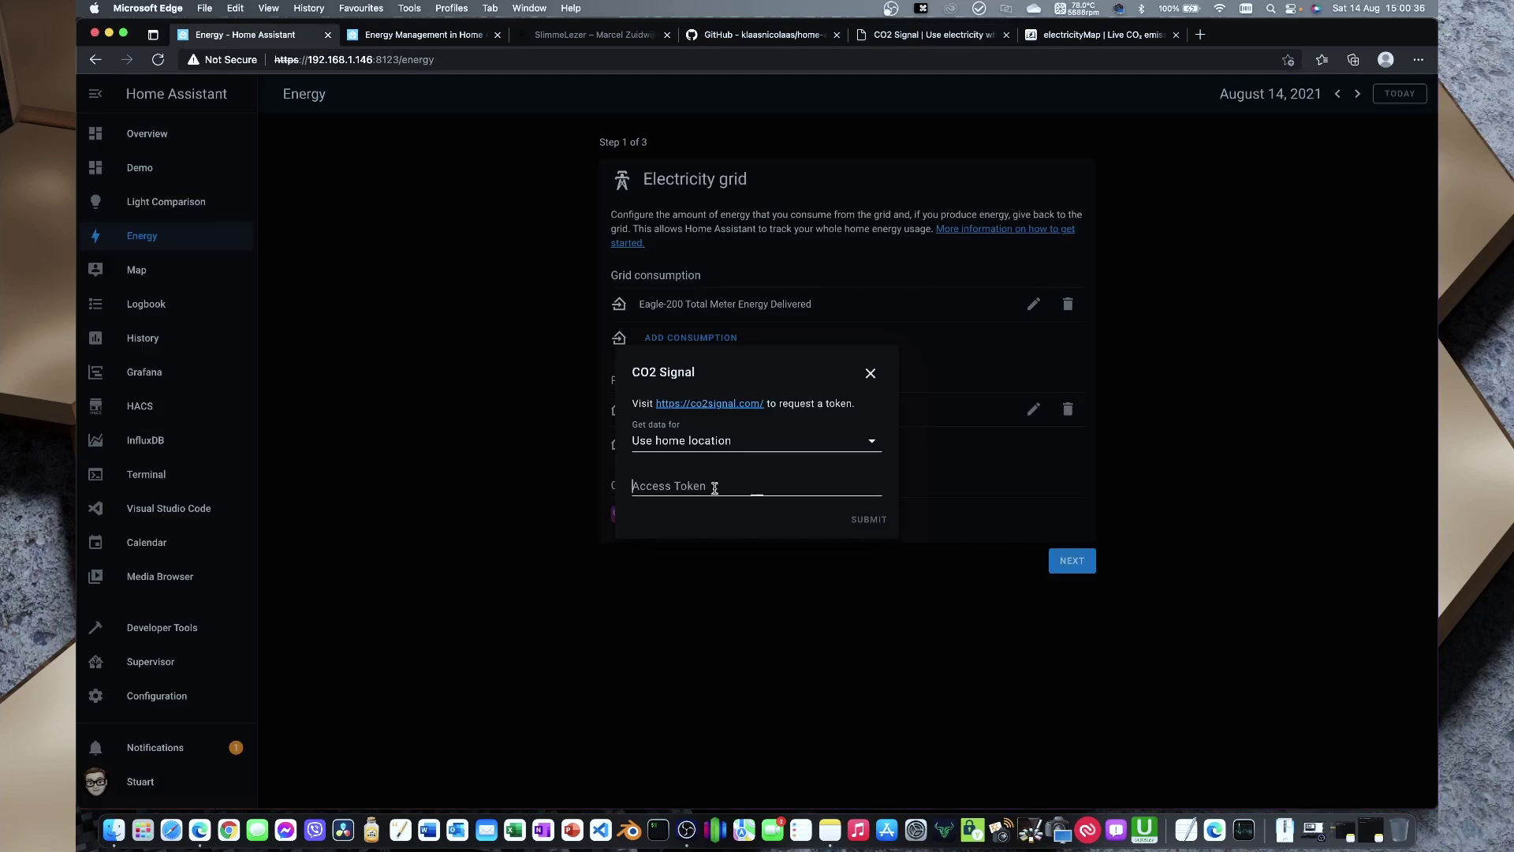
key(super+v)
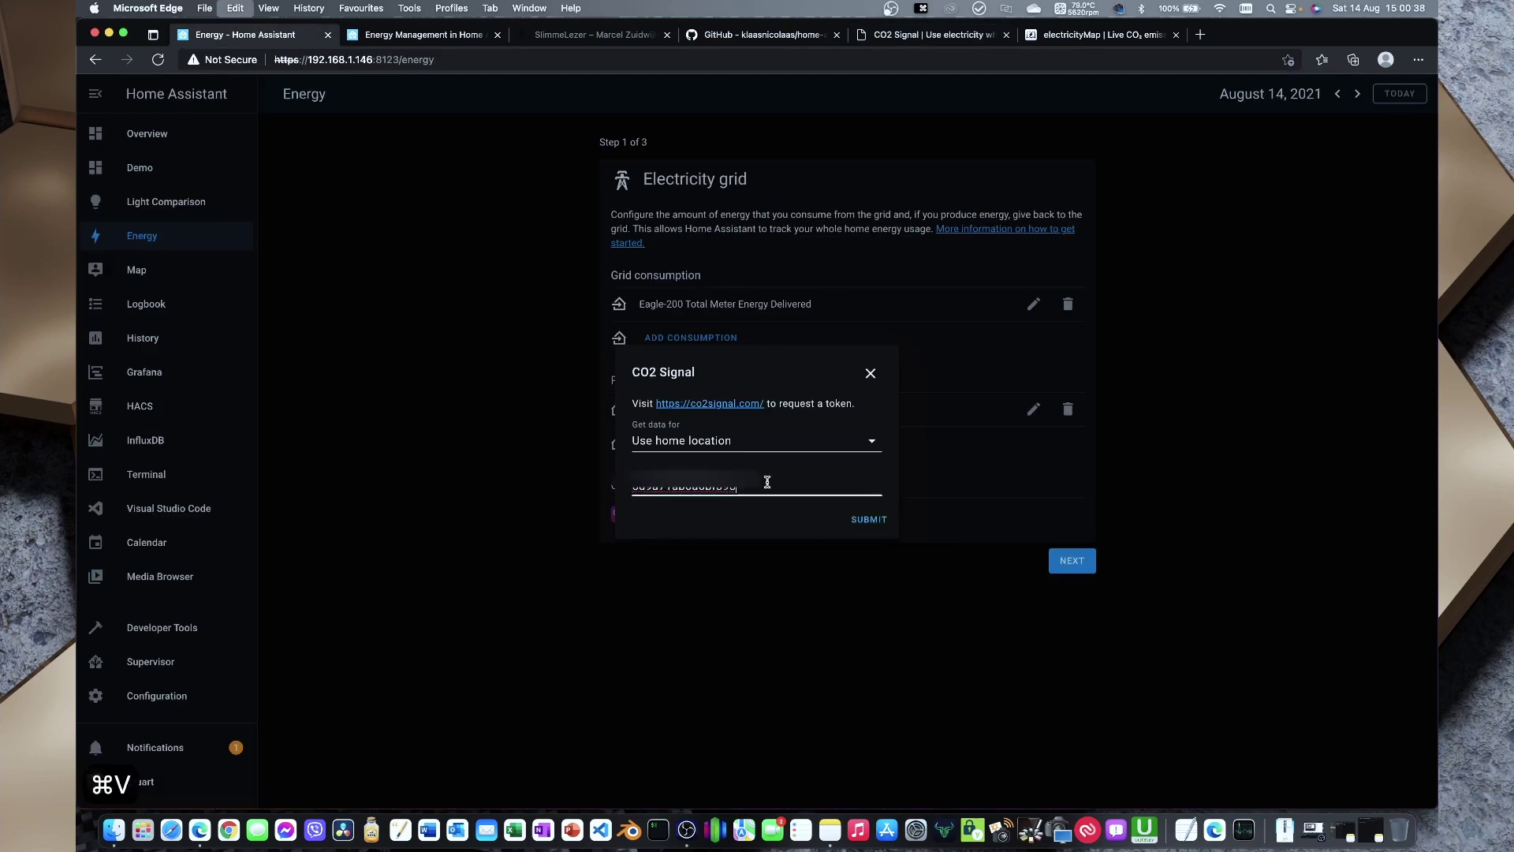
Step: Submit the CO2 Signal setup and assign its device to the Office area
click(869, 519)
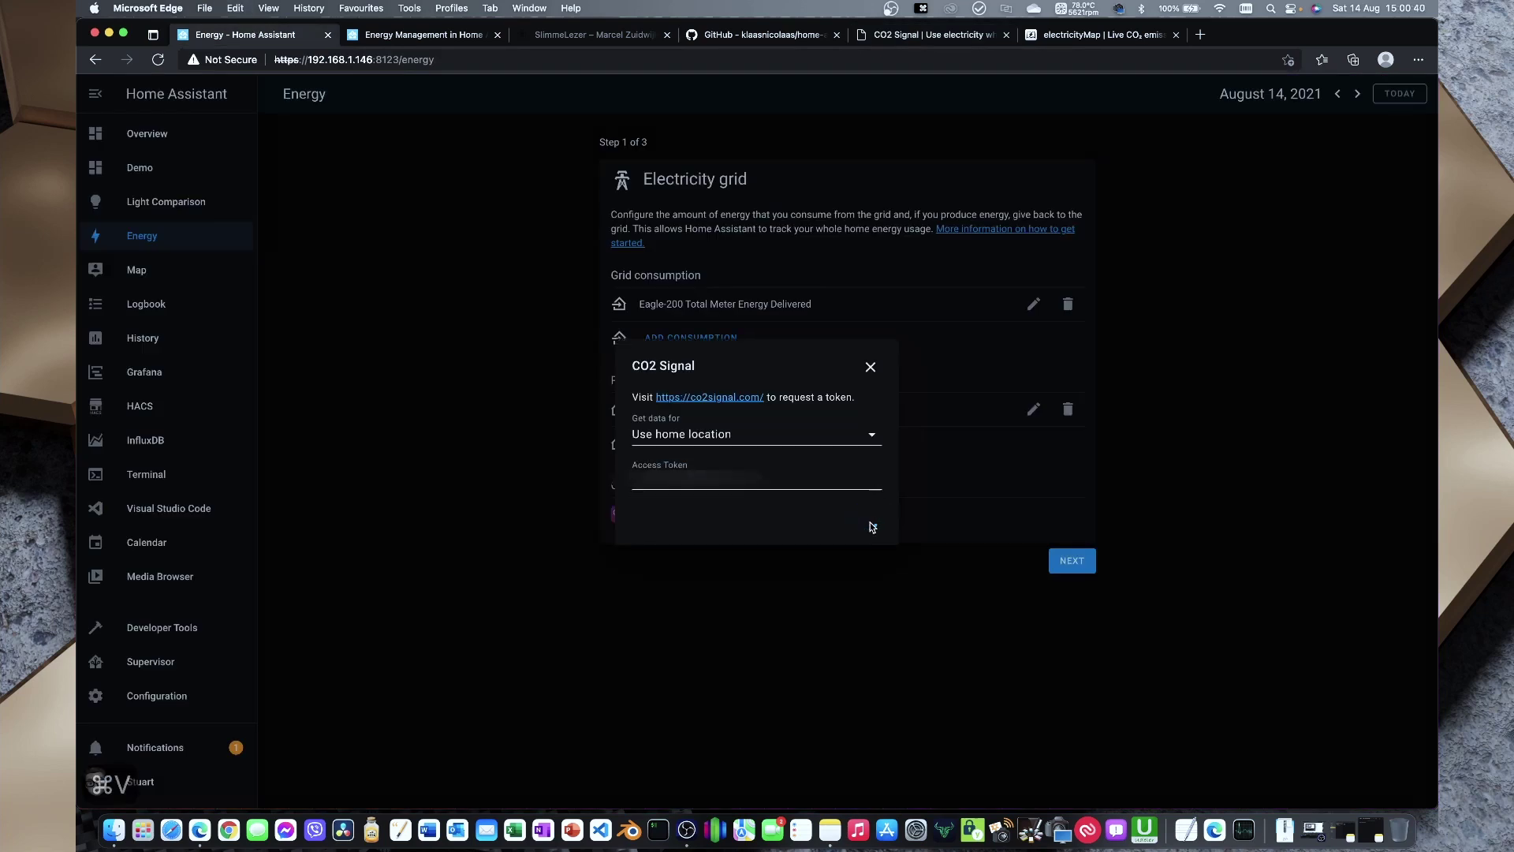
click(804, 498)
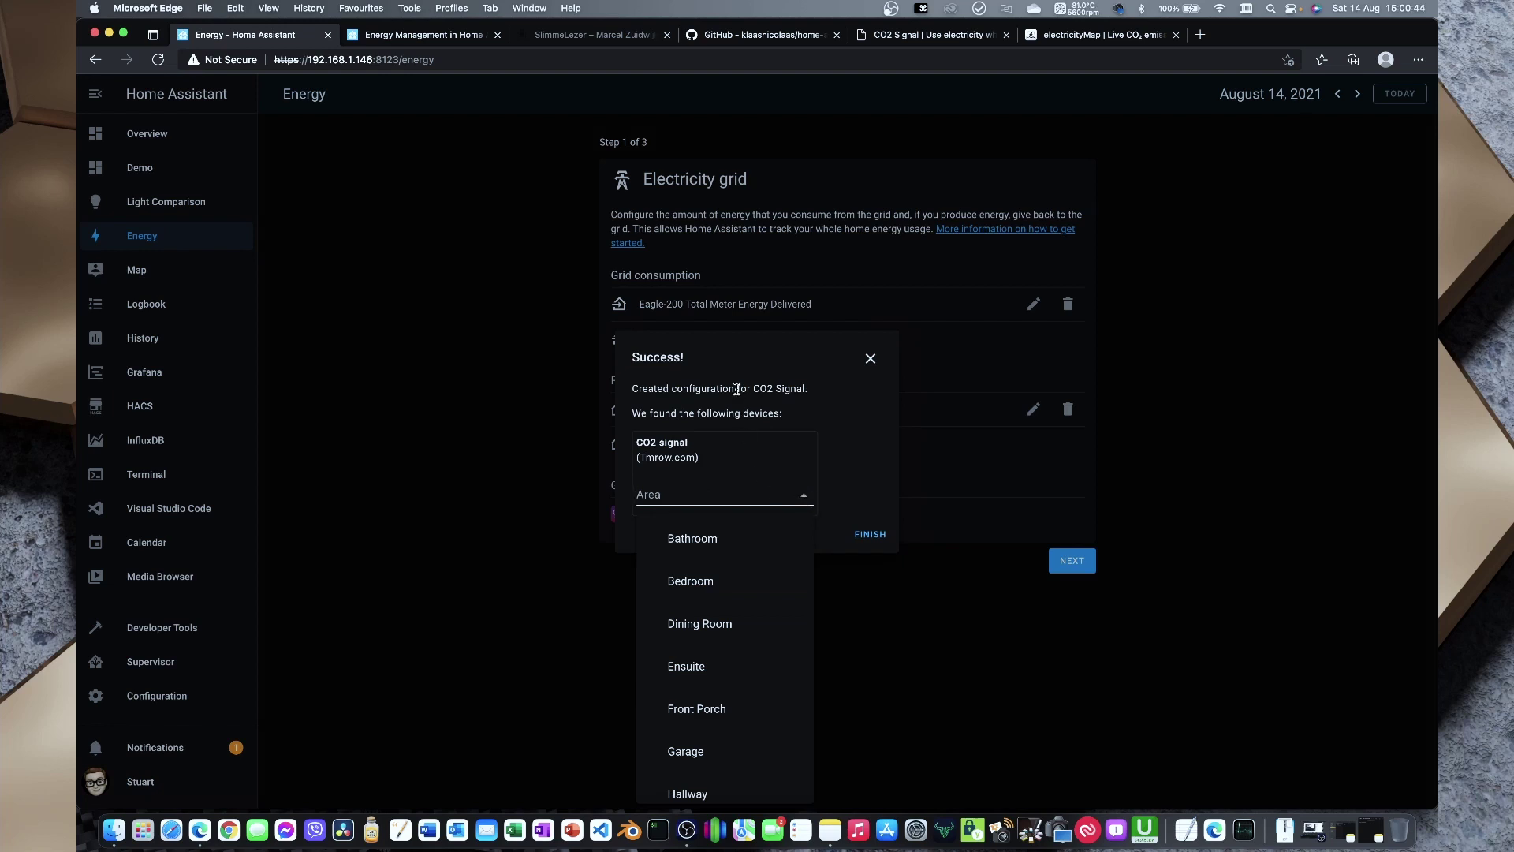
scroll(706, 724, down, 5)
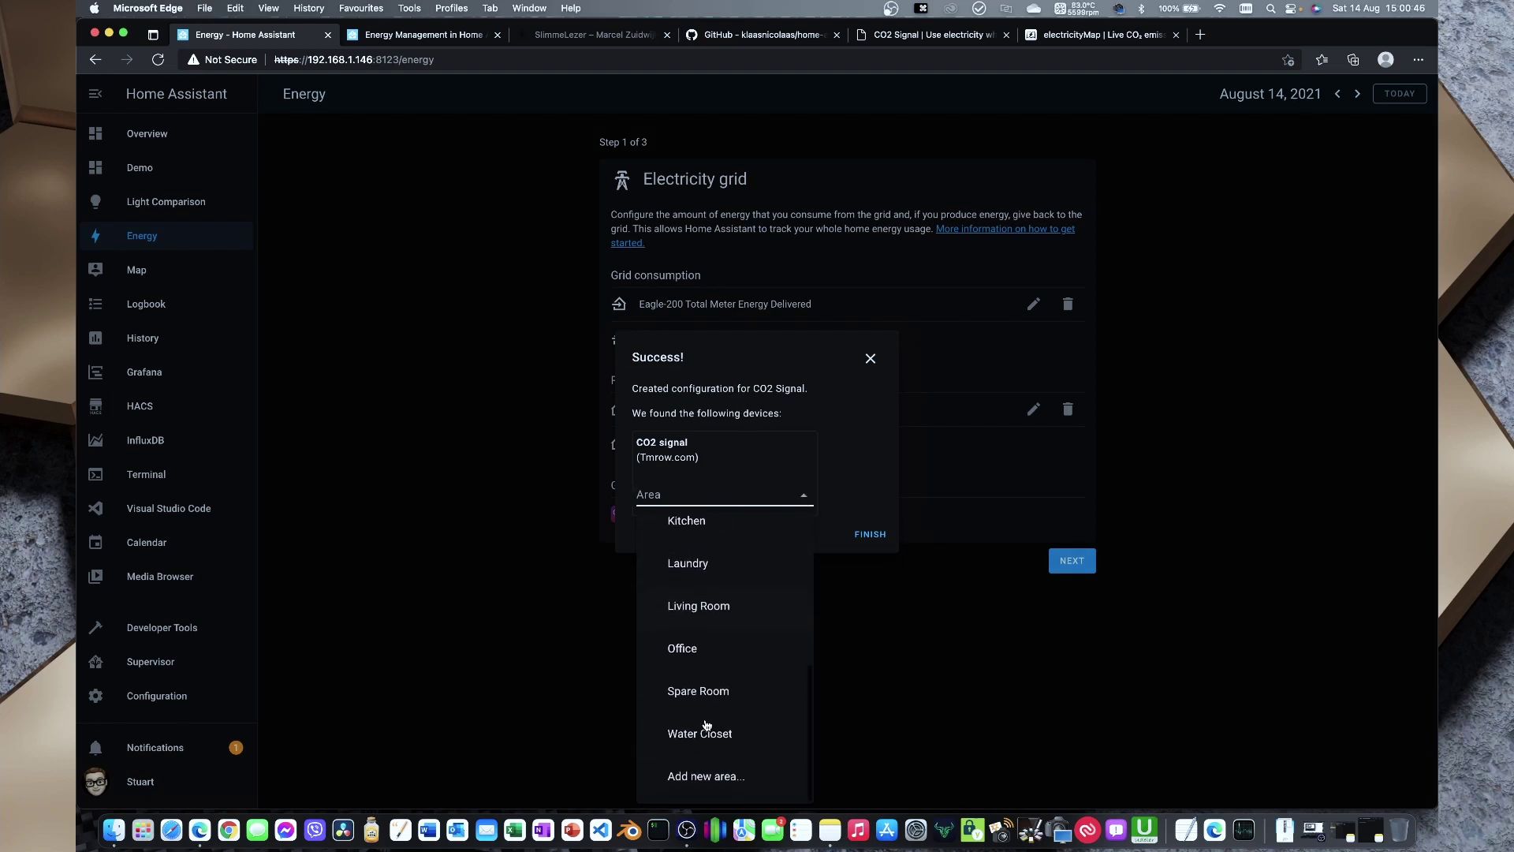
click(701, 649)
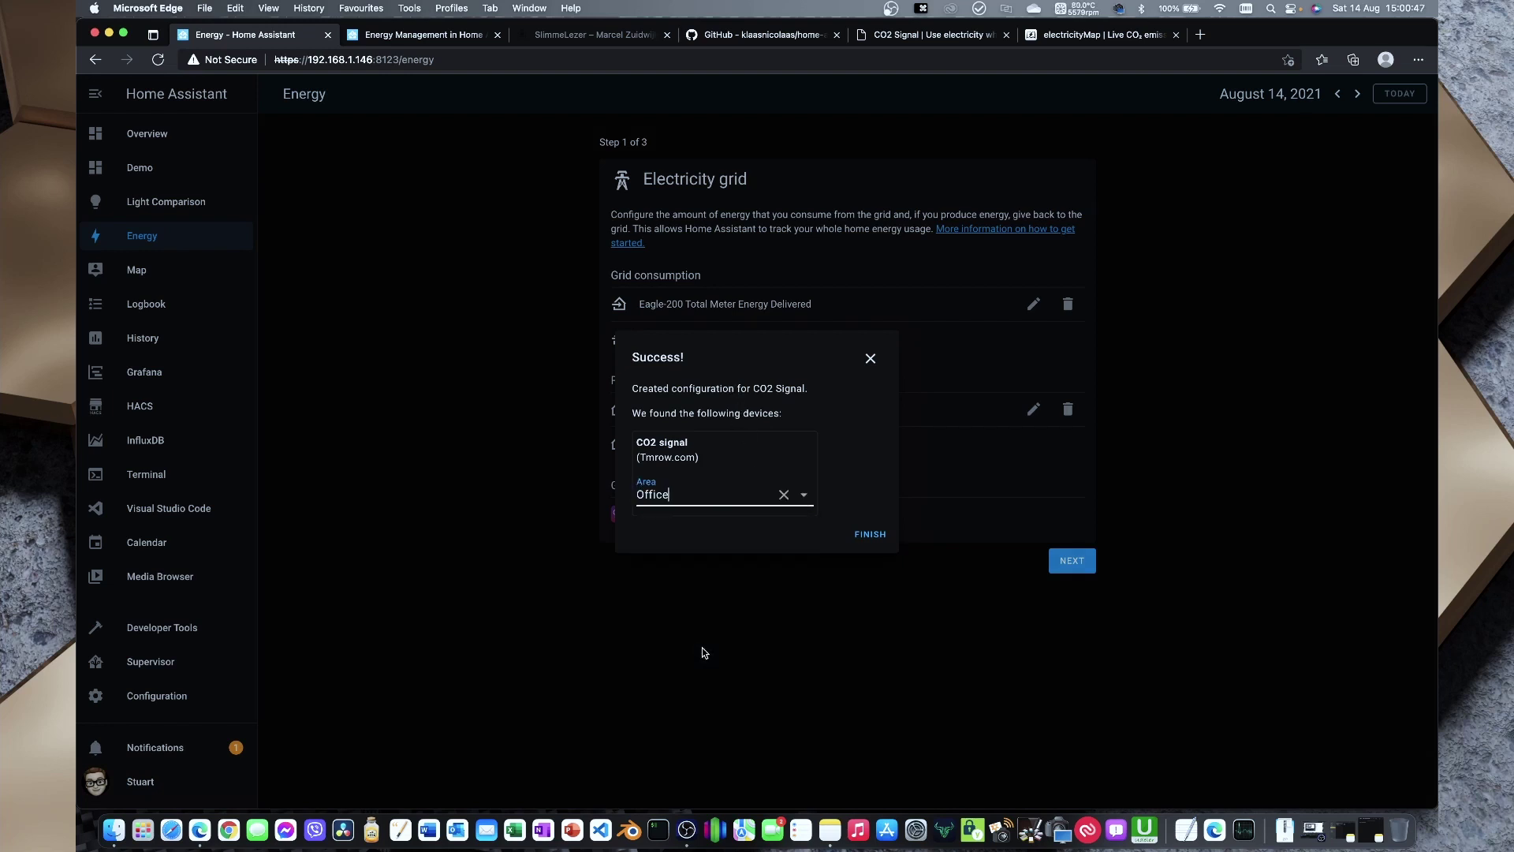
click(870, 535)
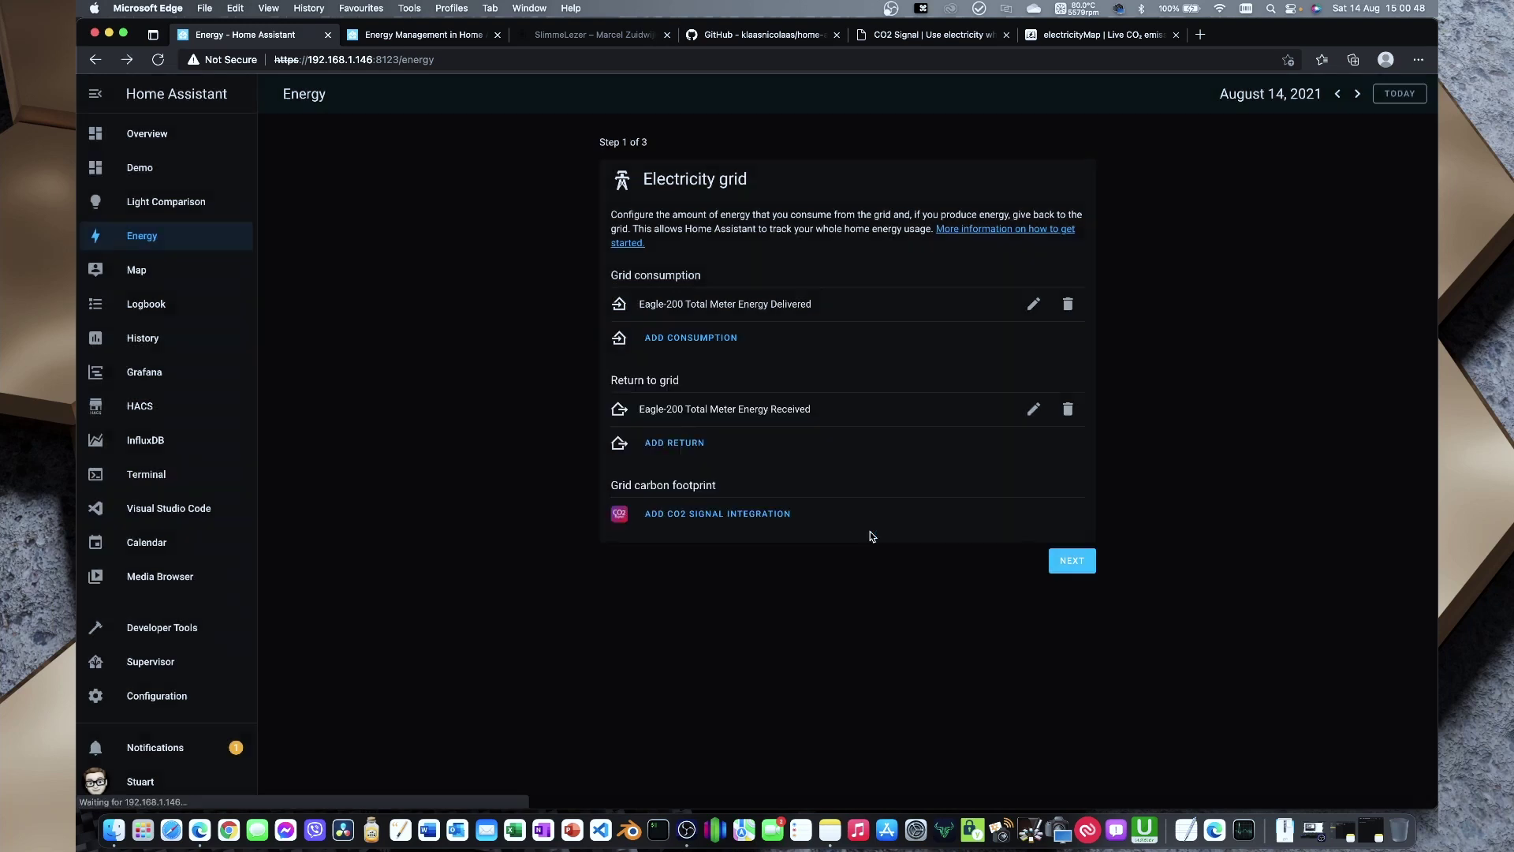
Step: Set Energy total Fronius Inverter 1 as solar production with Forecast Production enabled
click(1074, 561)
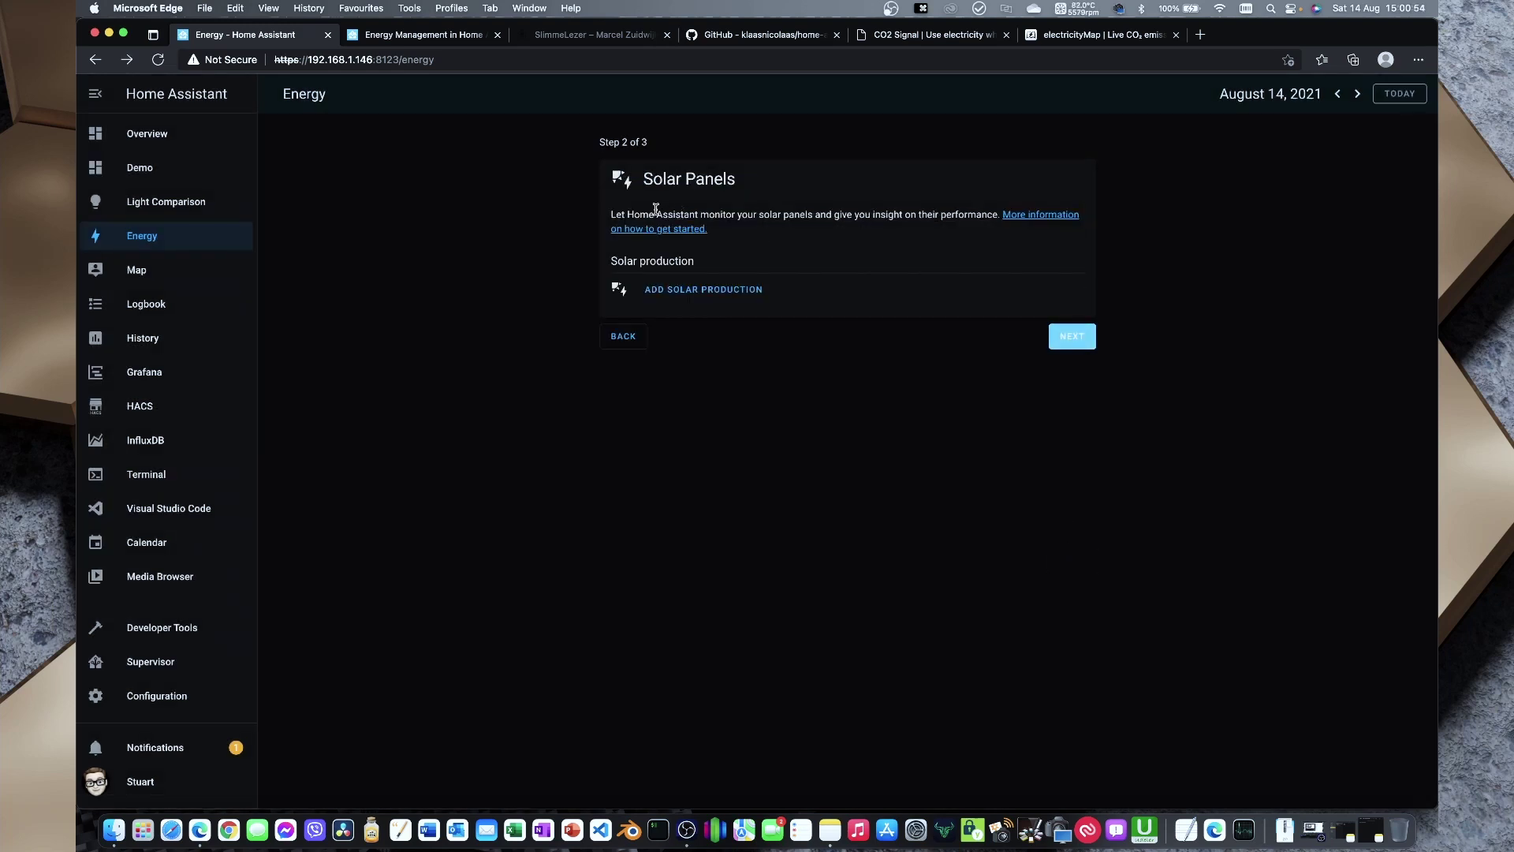
mouse_move(628, 214)
mouse_down()
mouse_move(761, 214)
mouse_move(612, 214)
mouse_up()
click(902, 232)
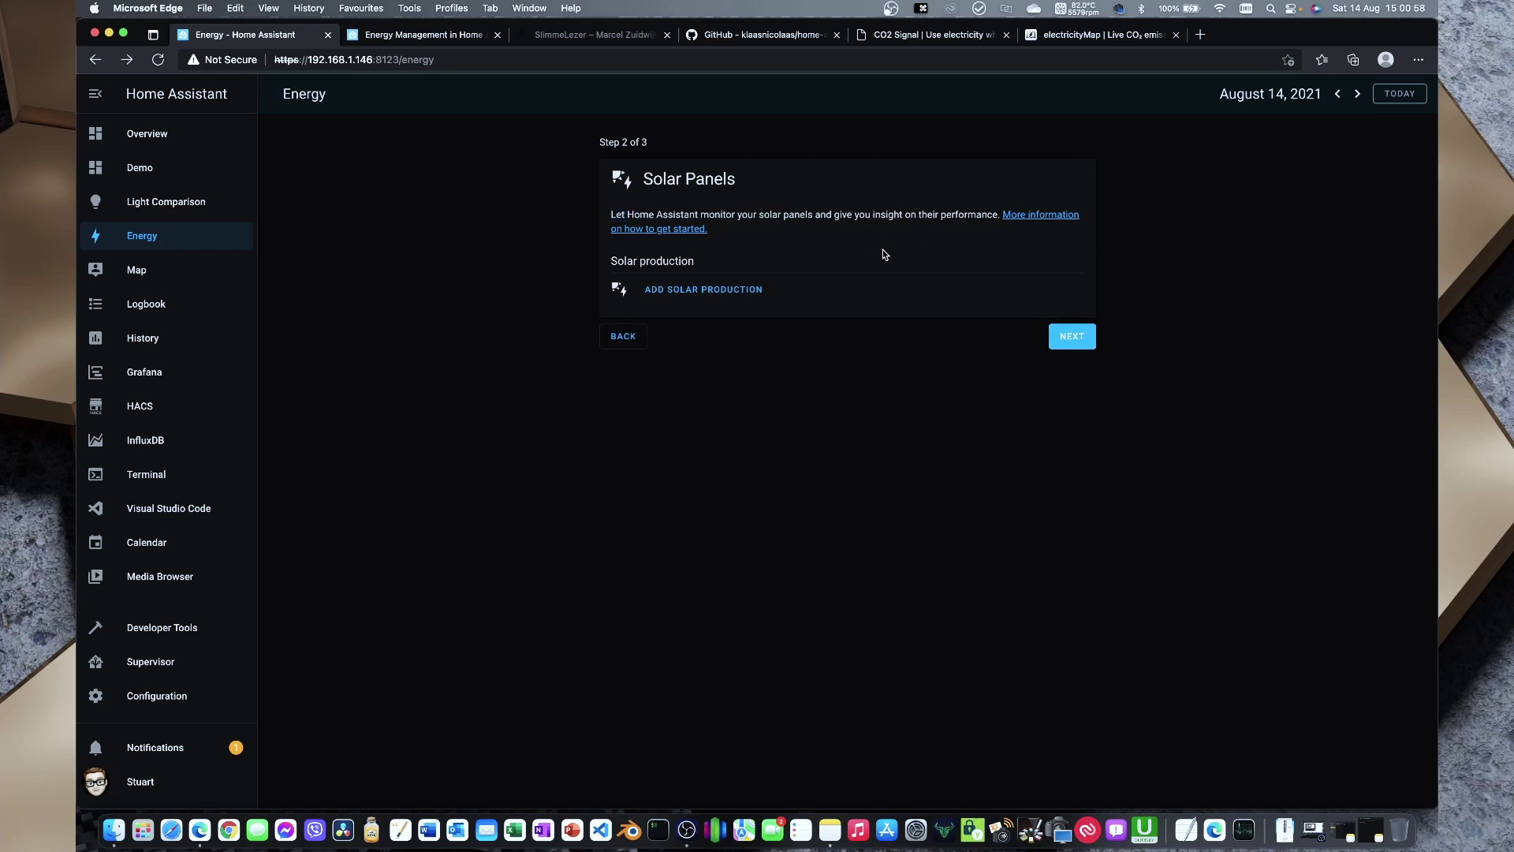
click(701, 290)
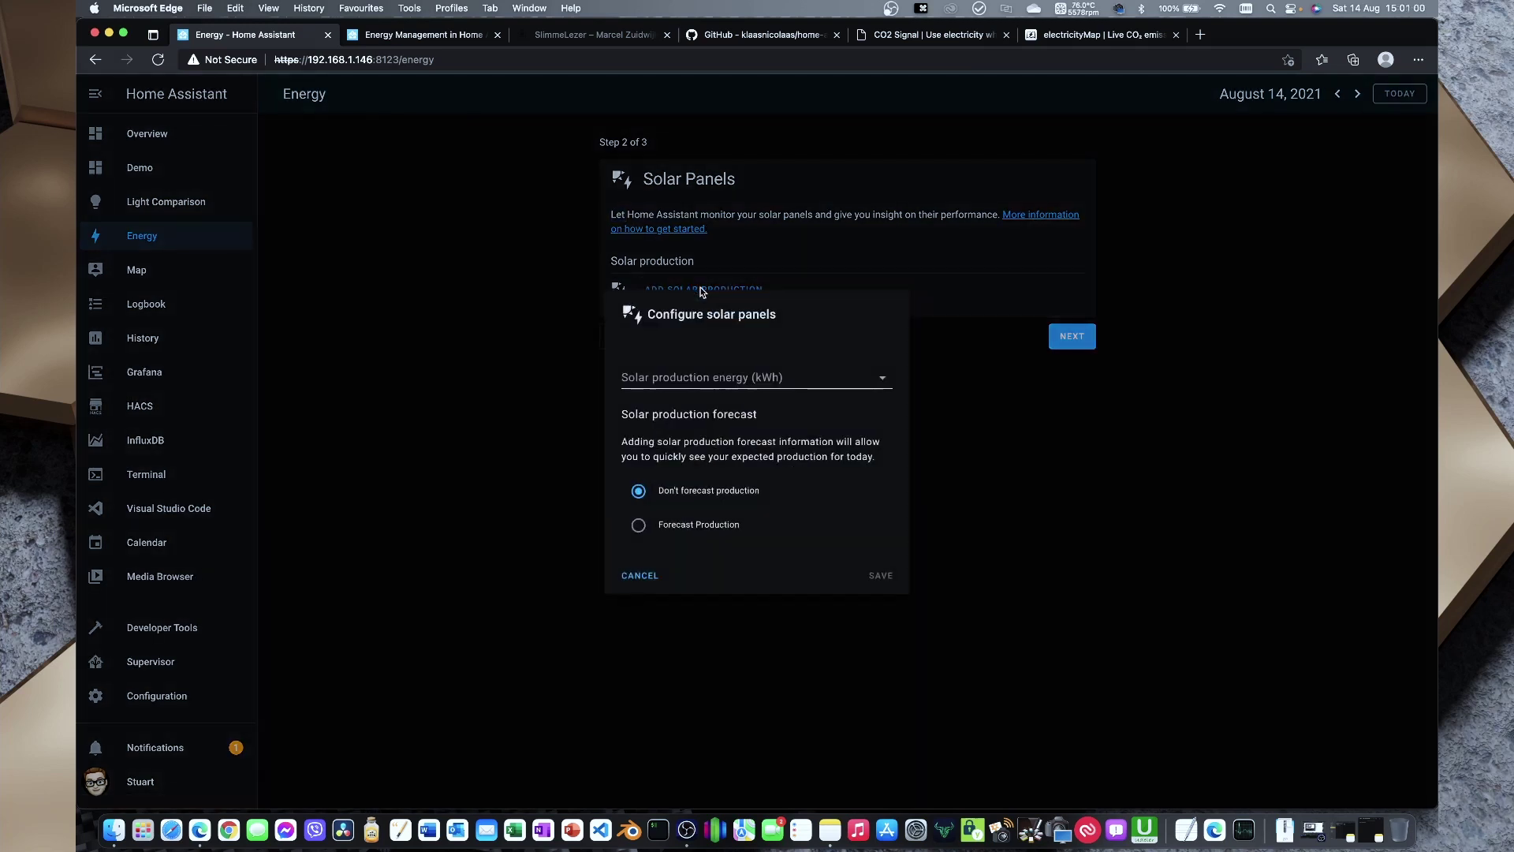
click(884, 381)
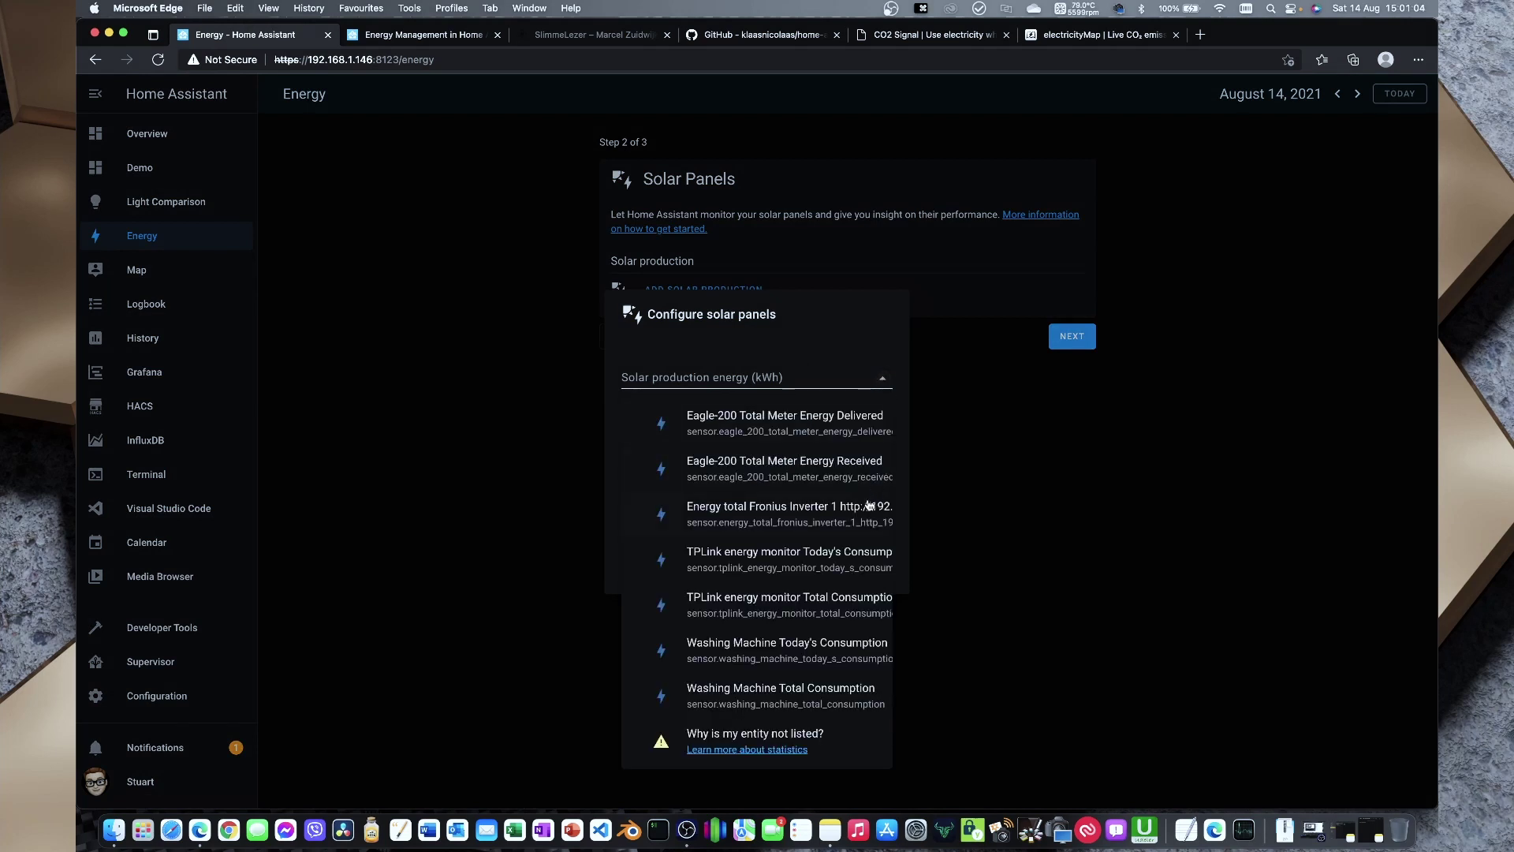
click(804, 517)
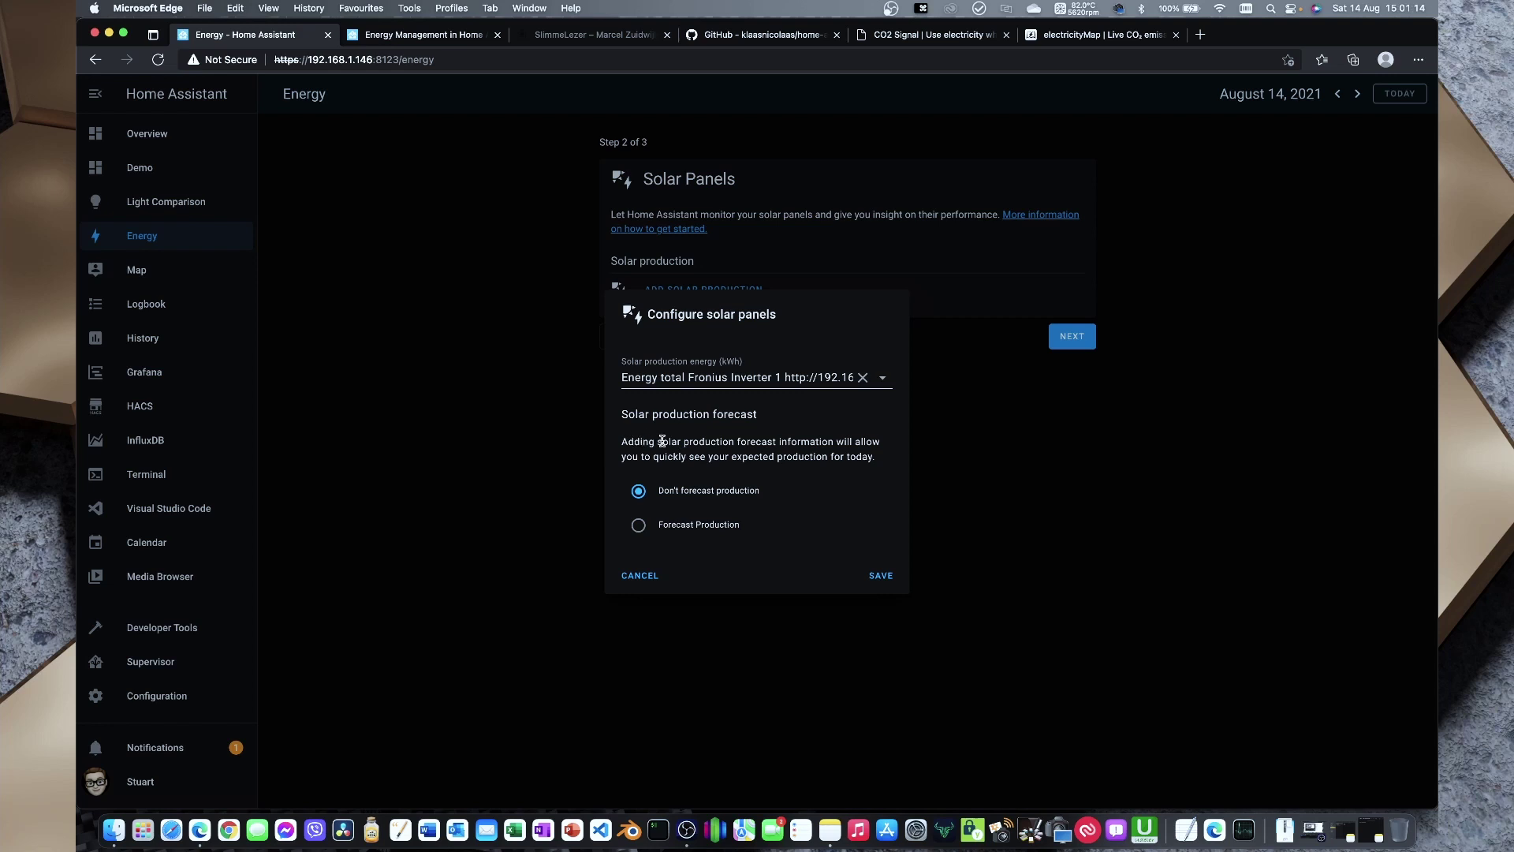
click(640, 526)
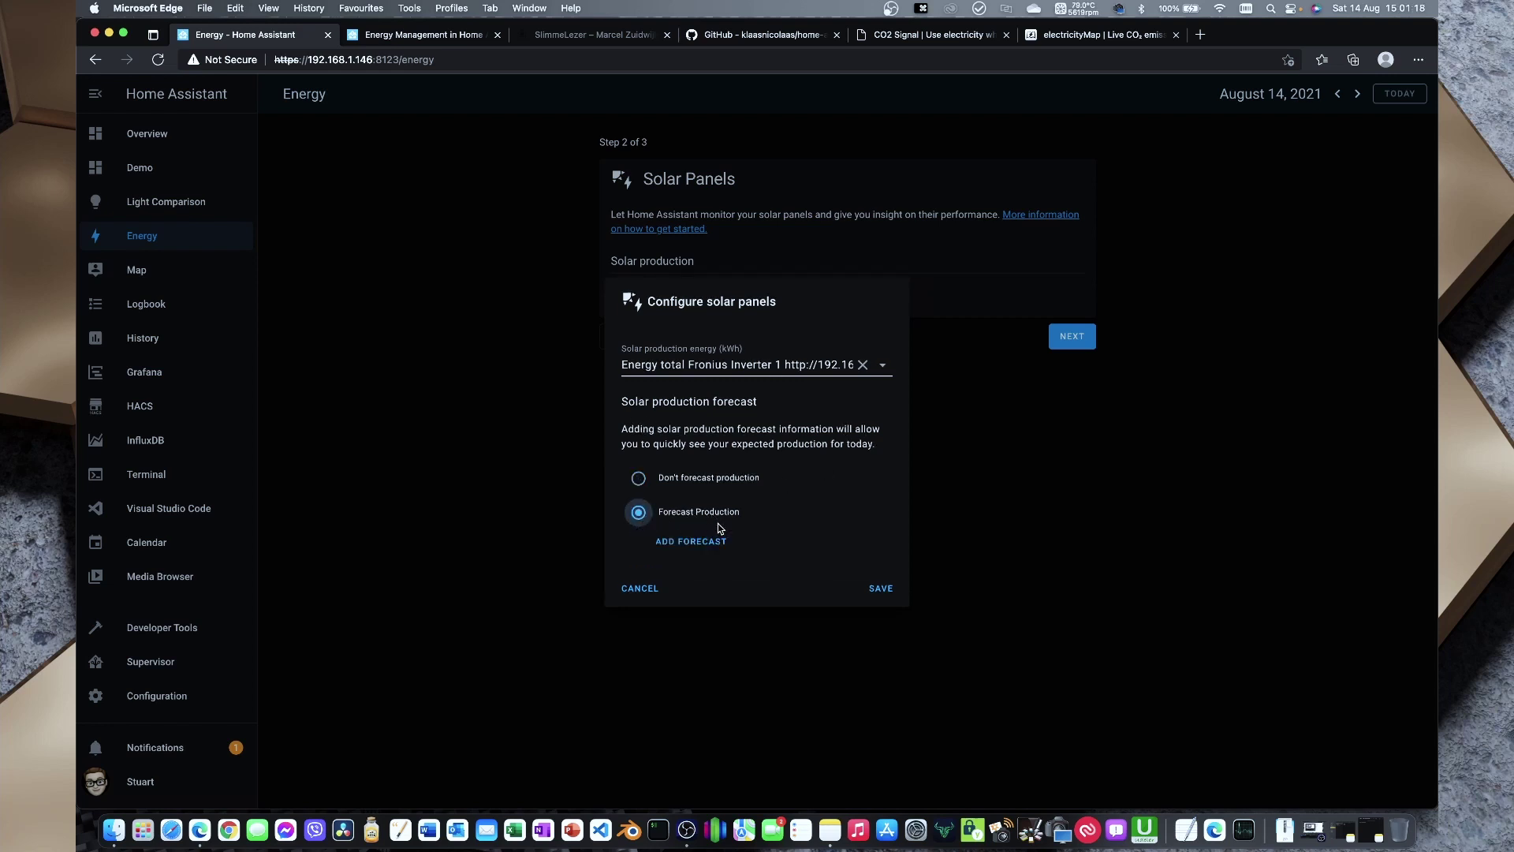
Step: Start the Forecast.Solar setup and highlight parts of its title and instructions
click(691, 541)
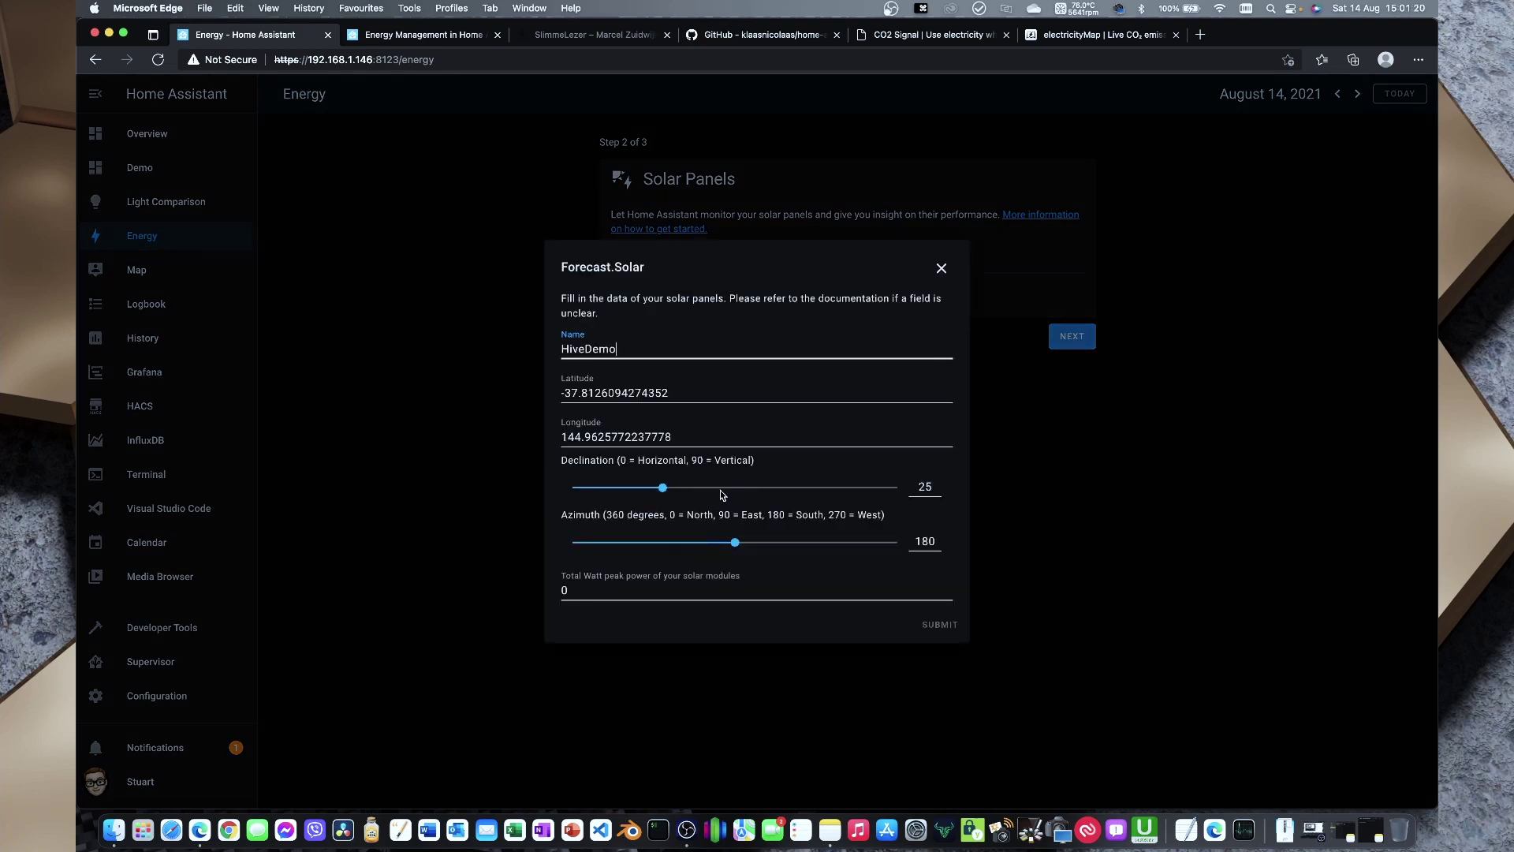
drag(573, 300, 721, 318)
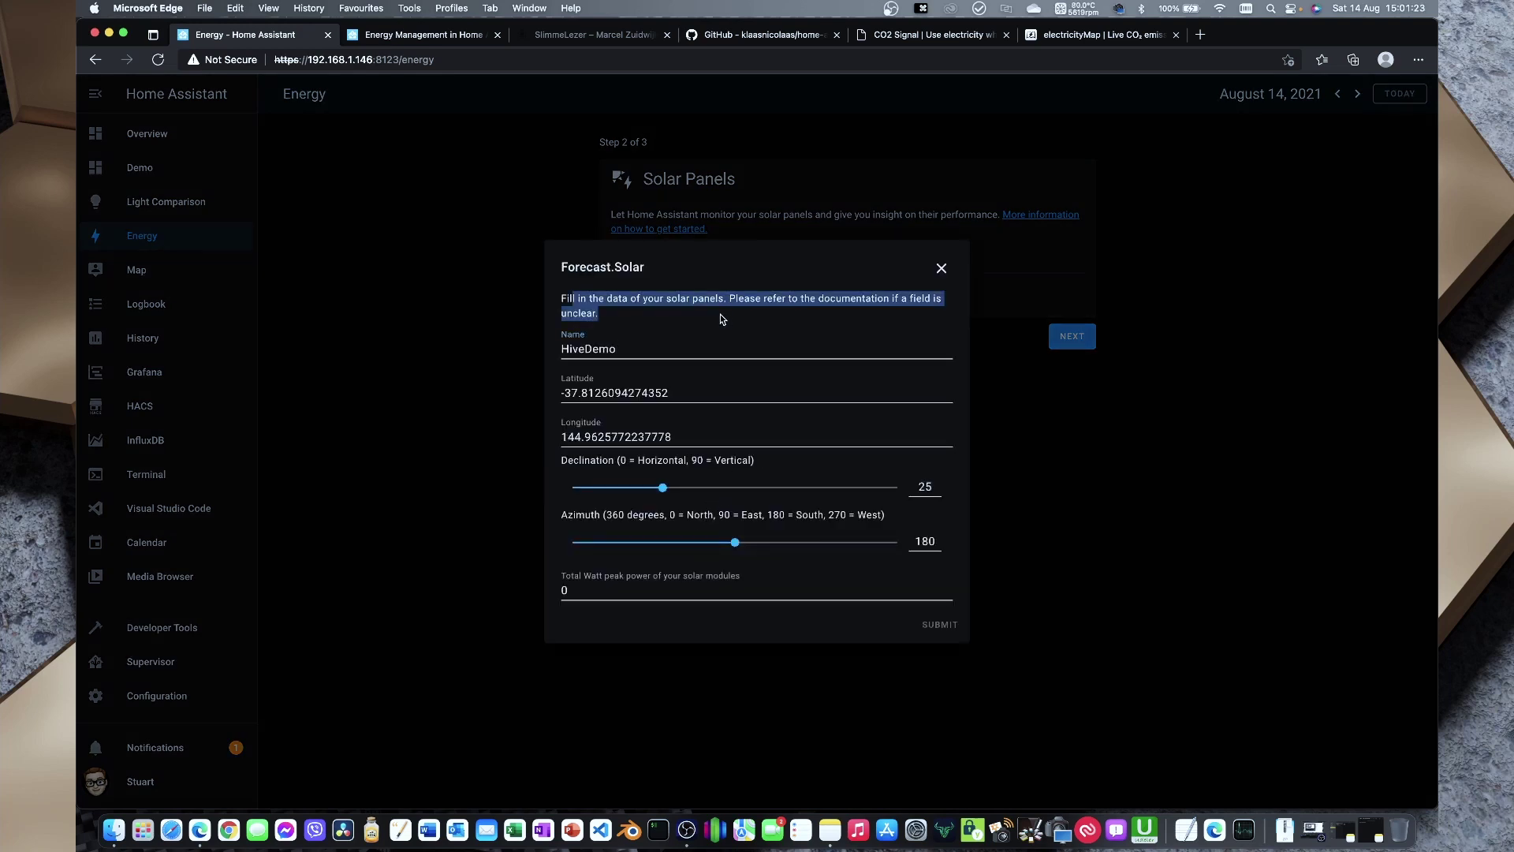
click(721, 315)
drag(568, 266, 601, 265)
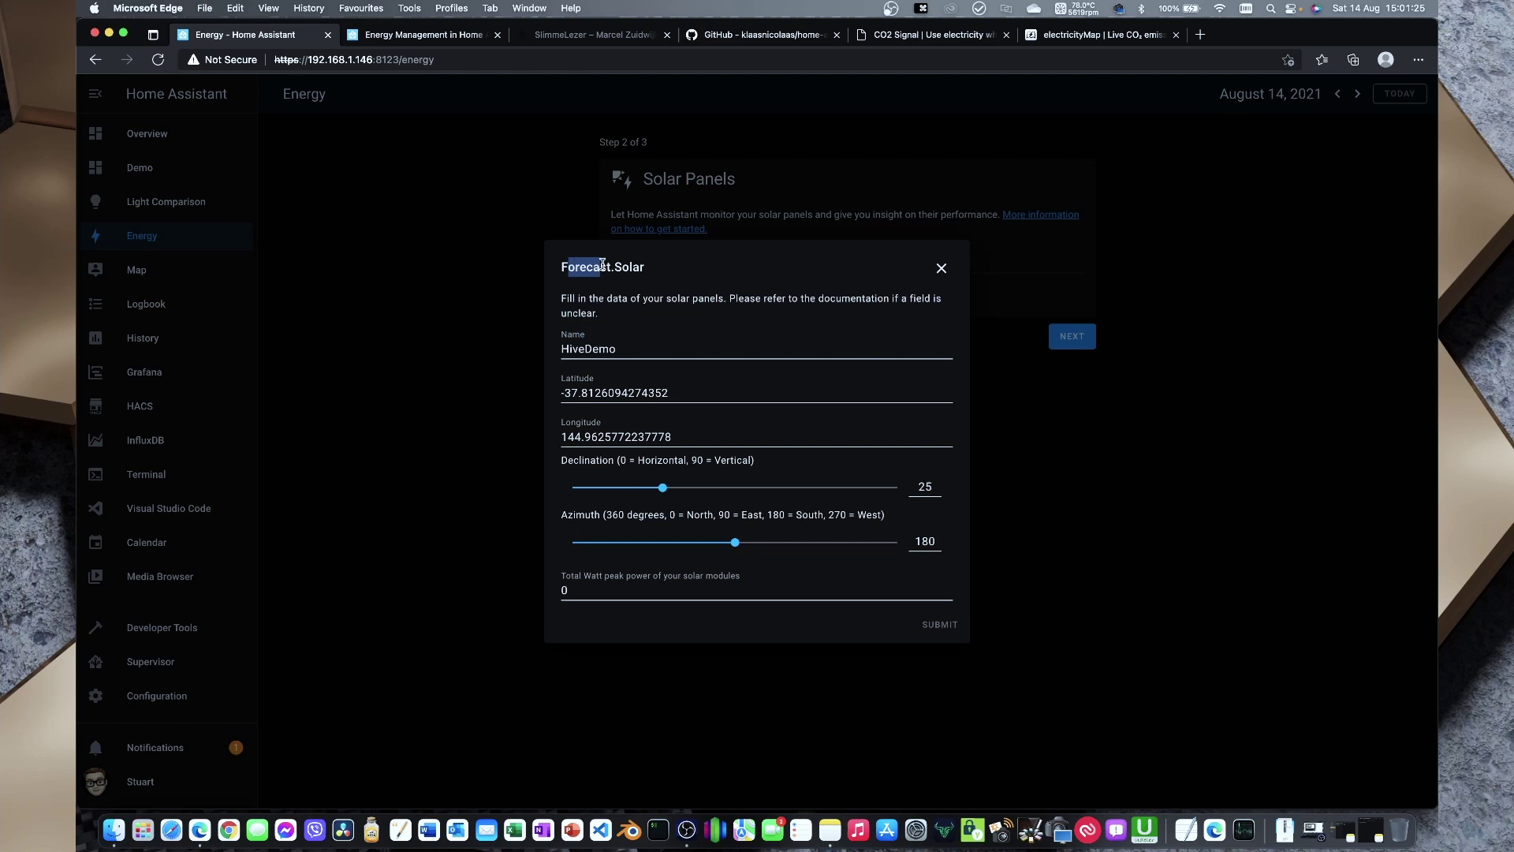
click(717, 304)
drag(755, 299, 685, 304)
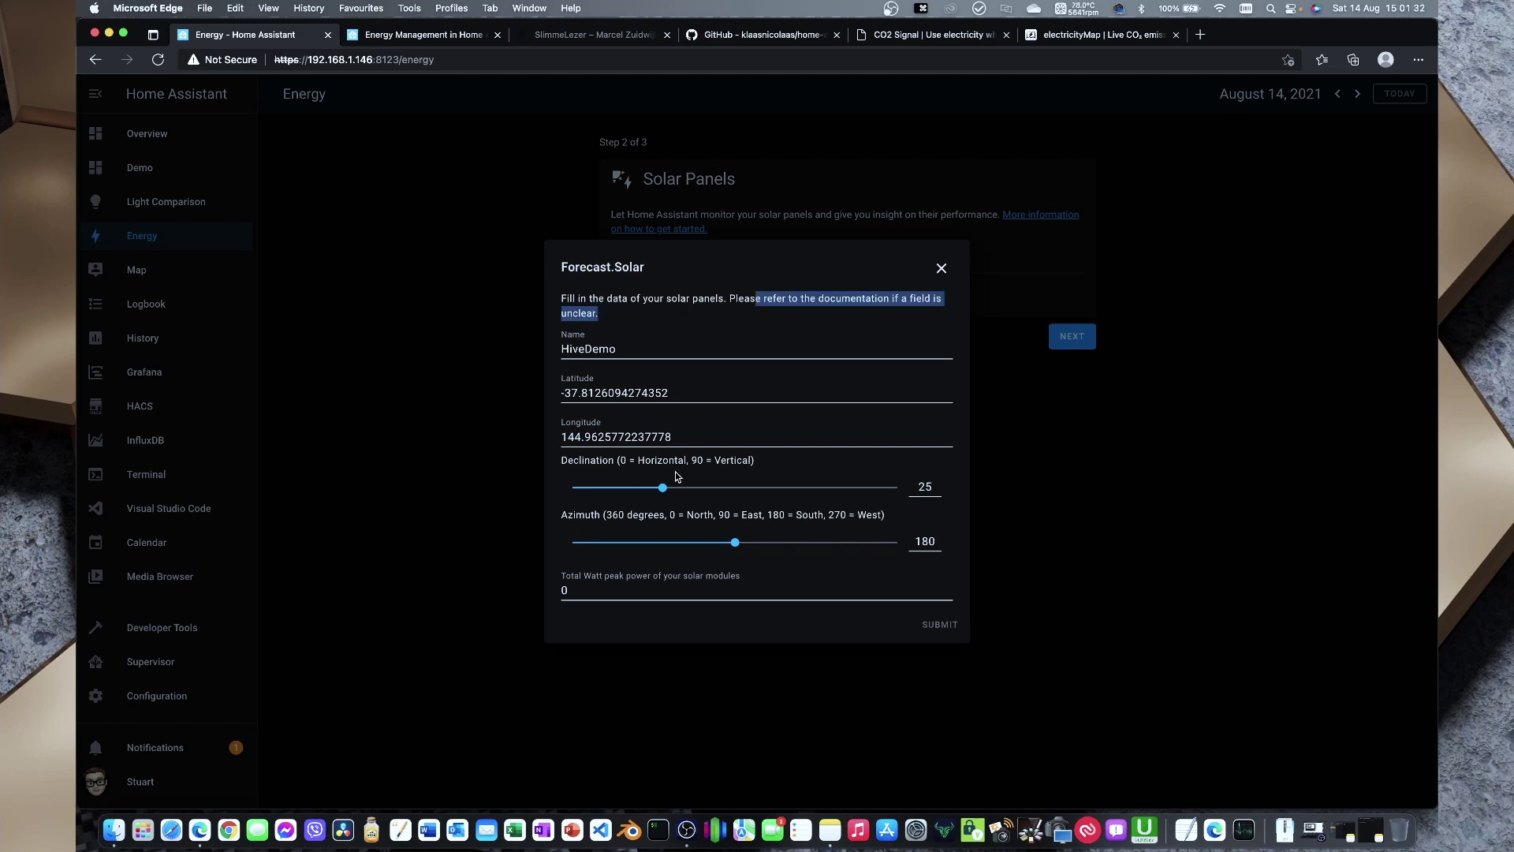
click(735, 396)
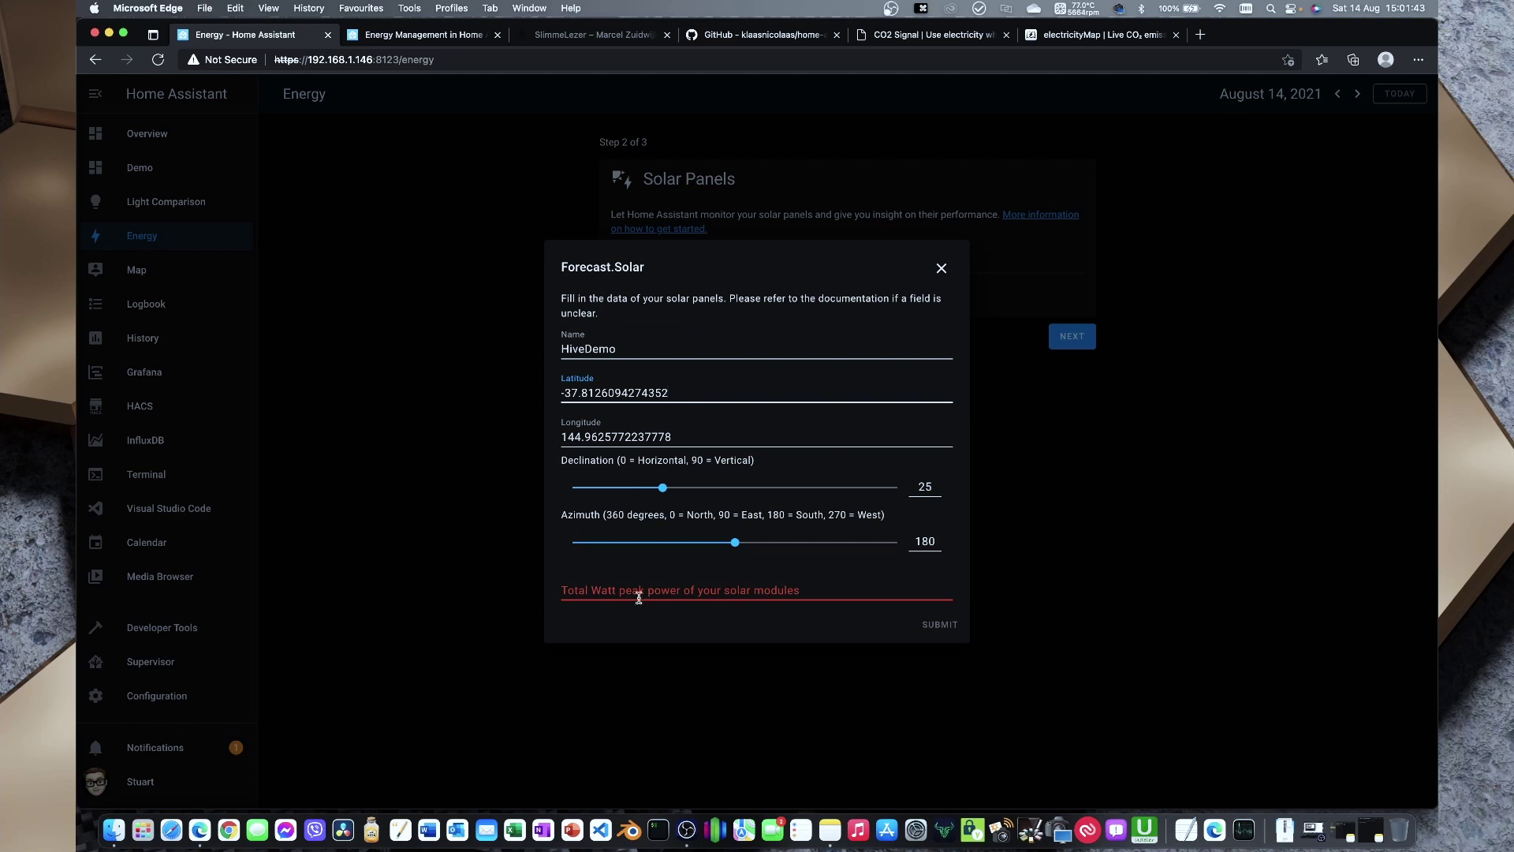
Step: Enter 5180 as total Watt peak power, submit, and dismiss the HiveDemo success message
click(820, 592)
text(512)
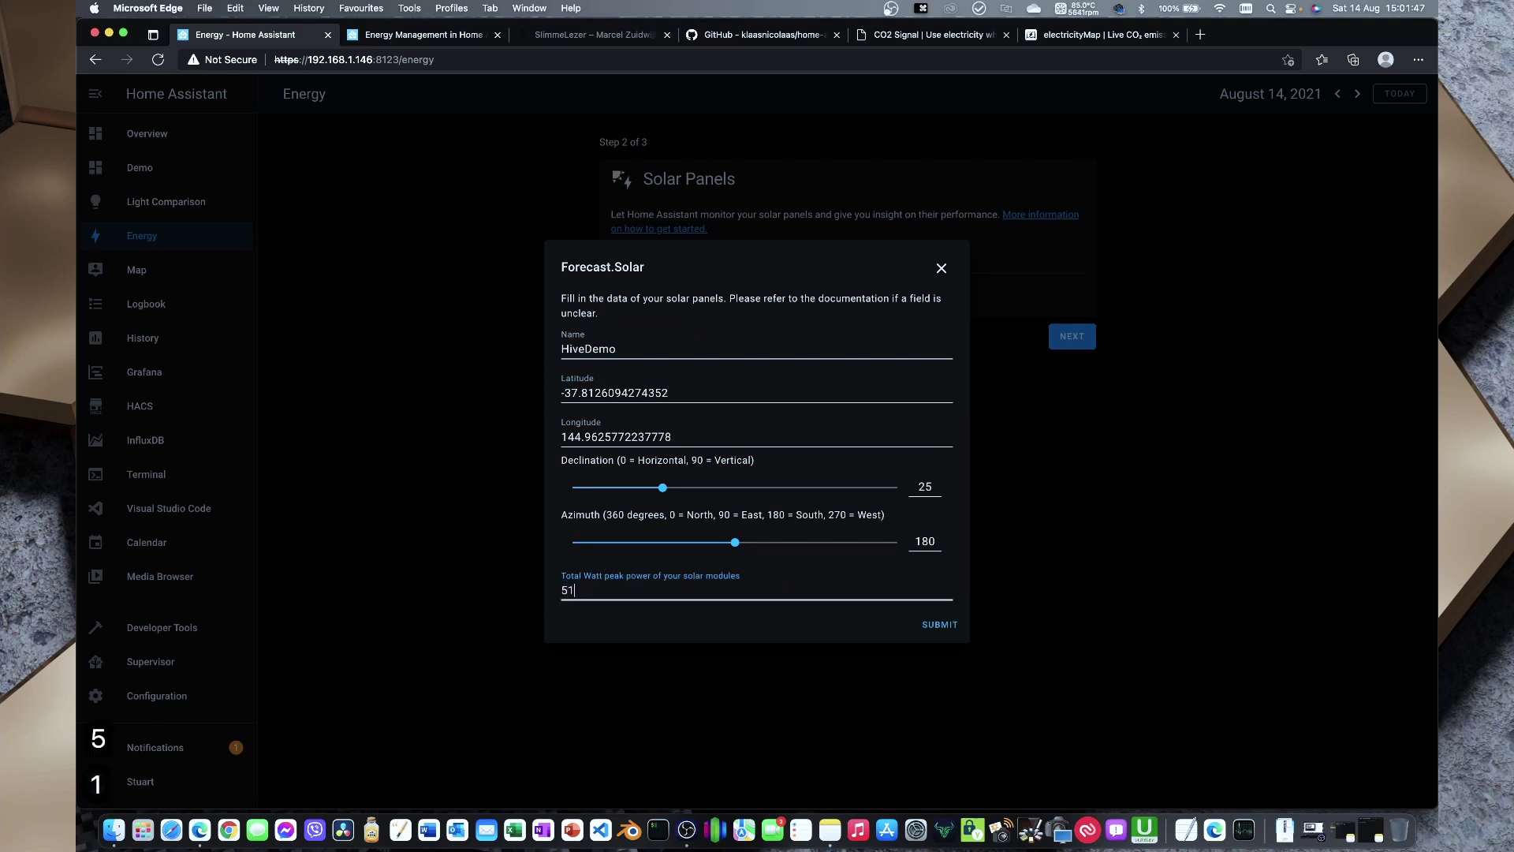
key(BackSpace)
key(BackSpace)
key(BackSpace)
key(BackSpace)
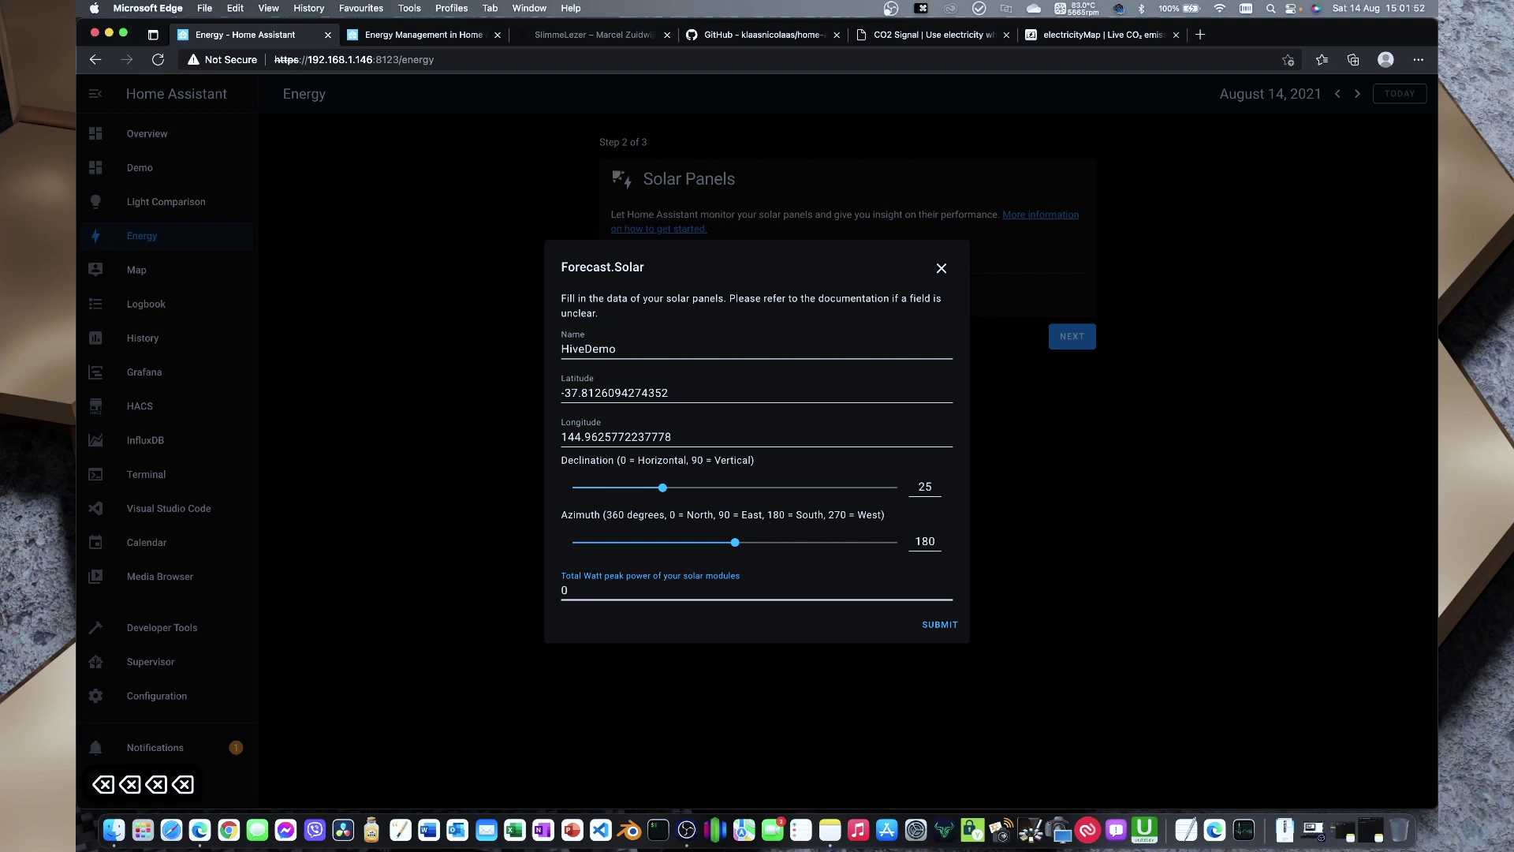
text(5180)
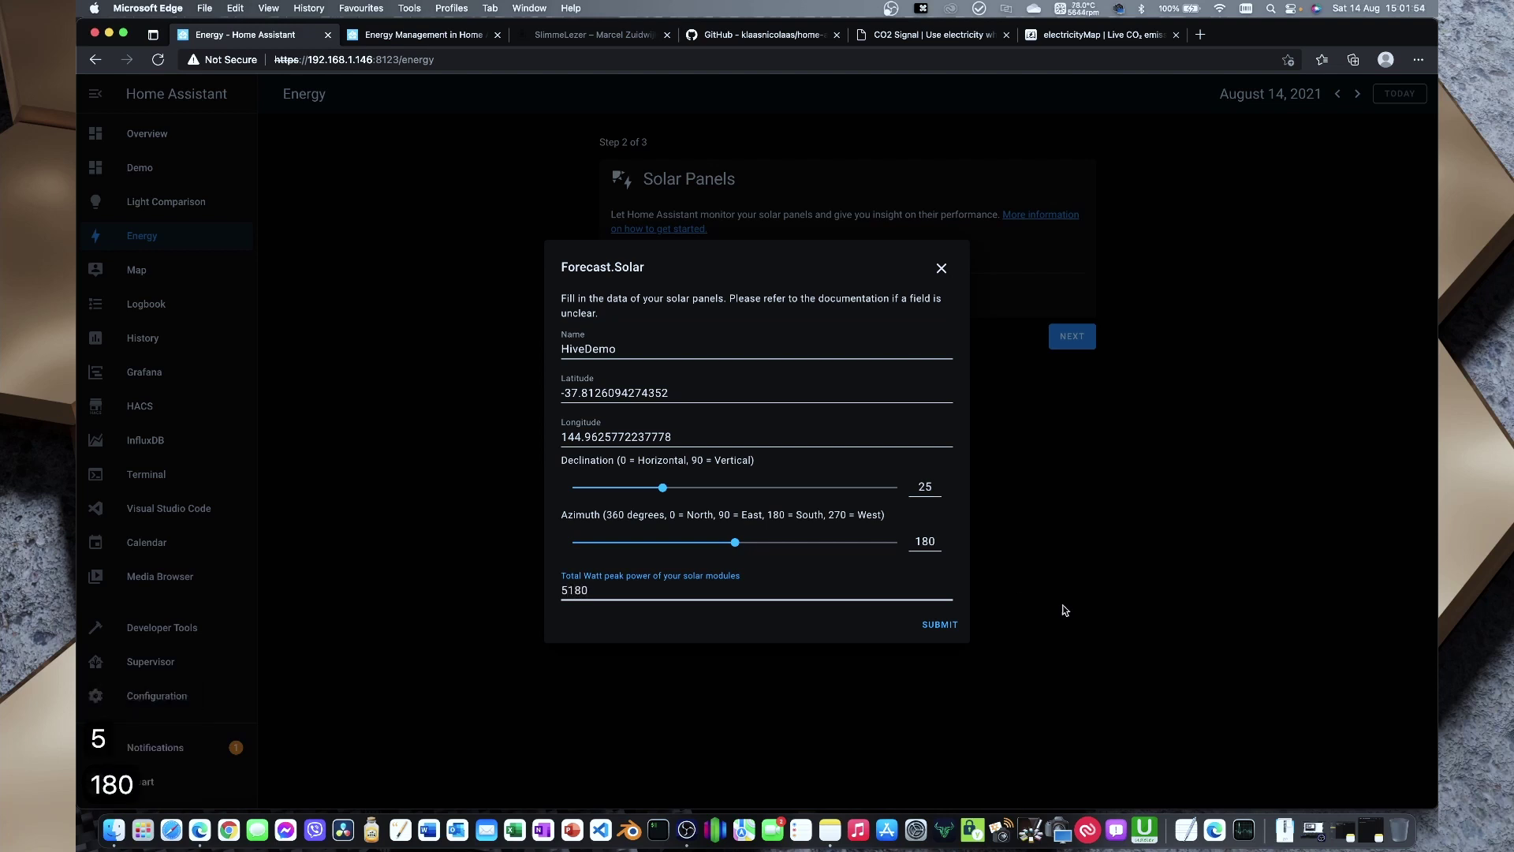
click(940, 625)
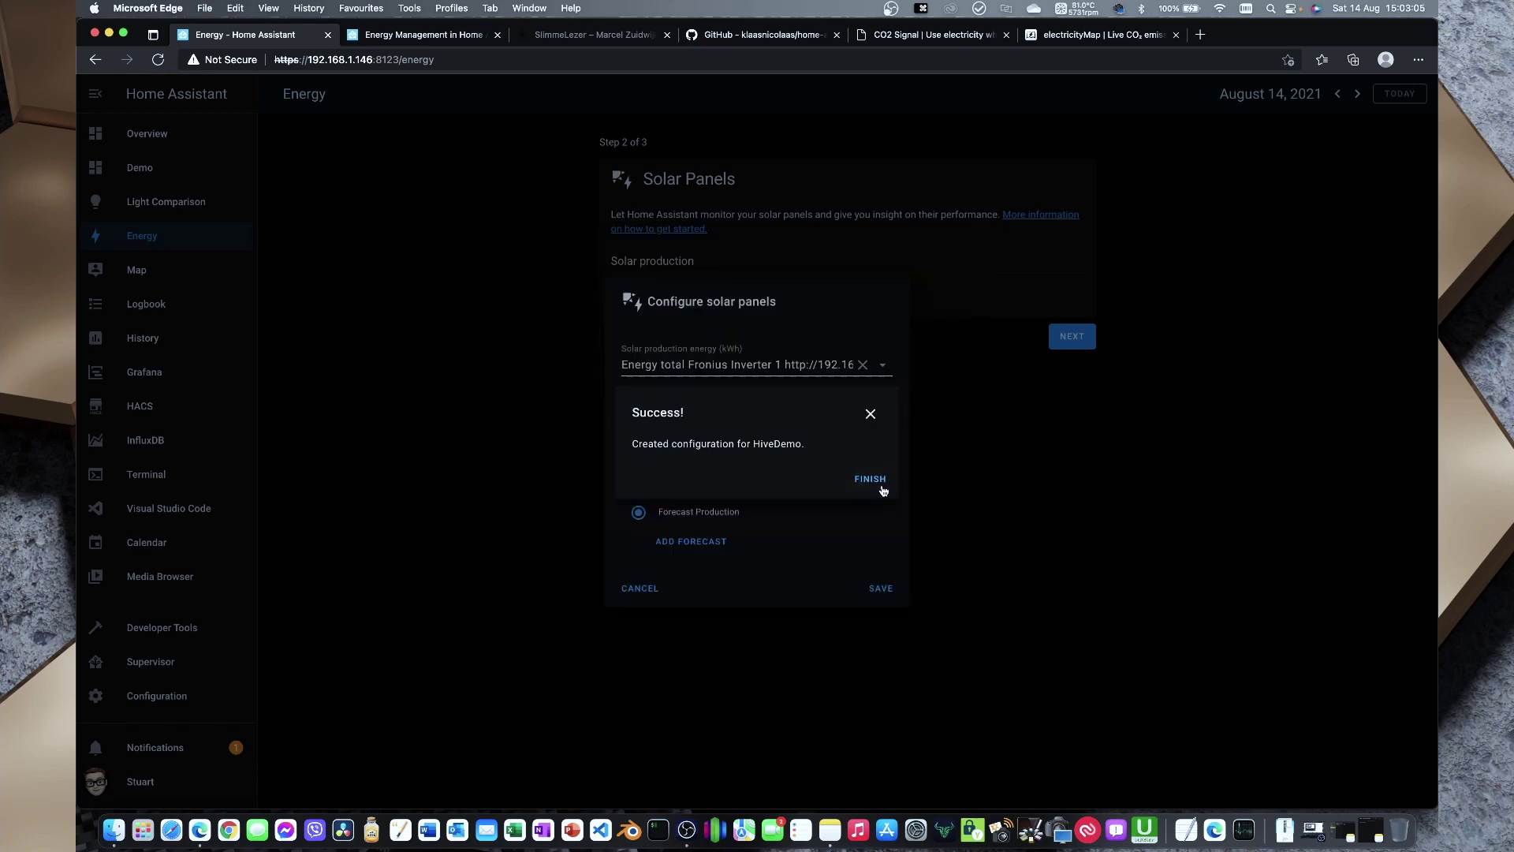
click(869, 478)
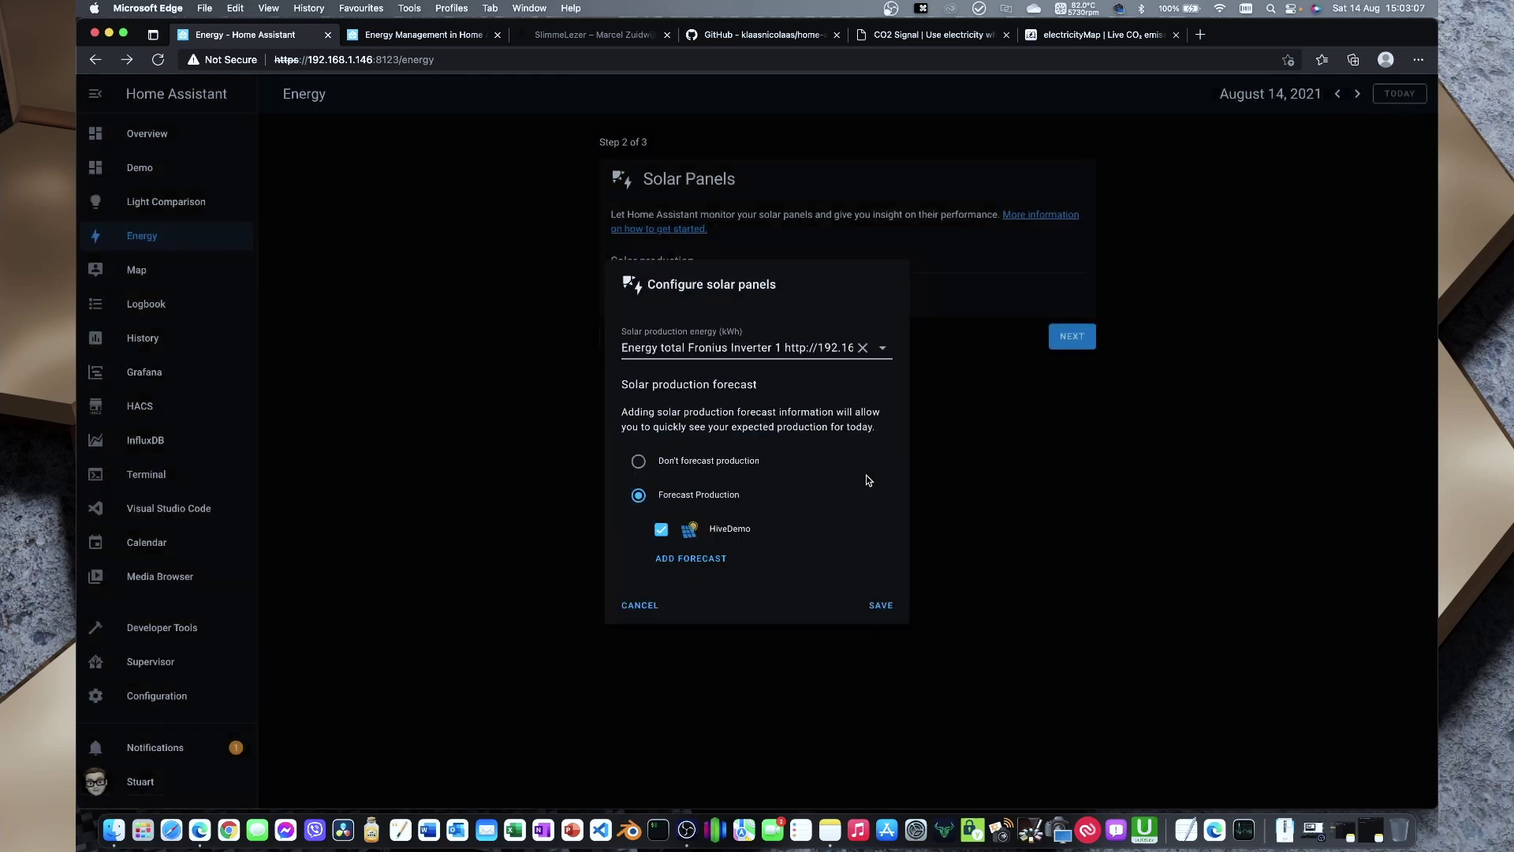
Step: Save the solar configuration and add Washing Machine Total Consumption as an individual device
click(881, 606)
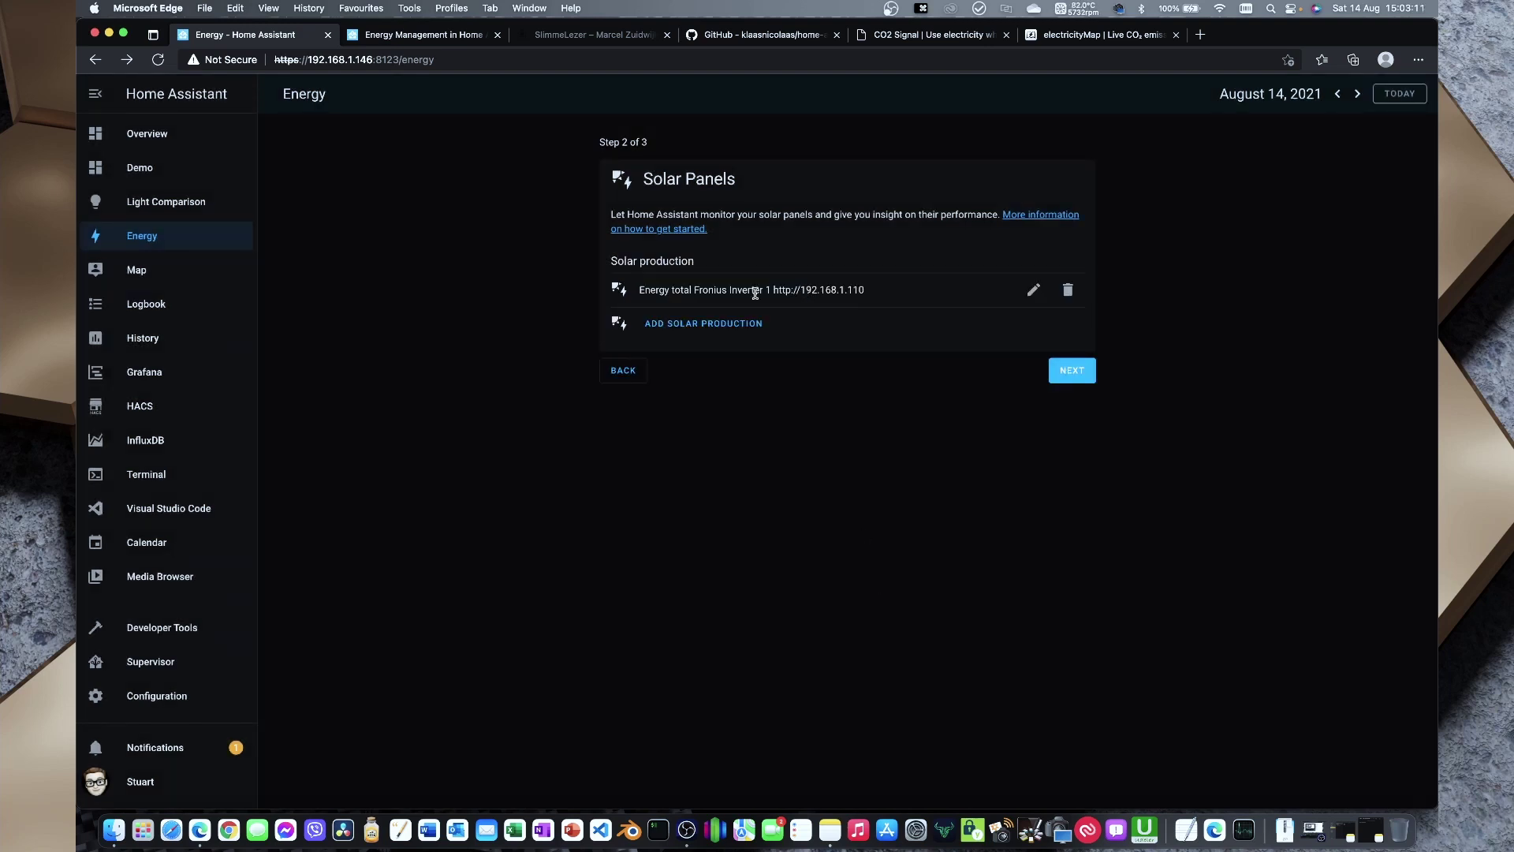
click(1080, 373)
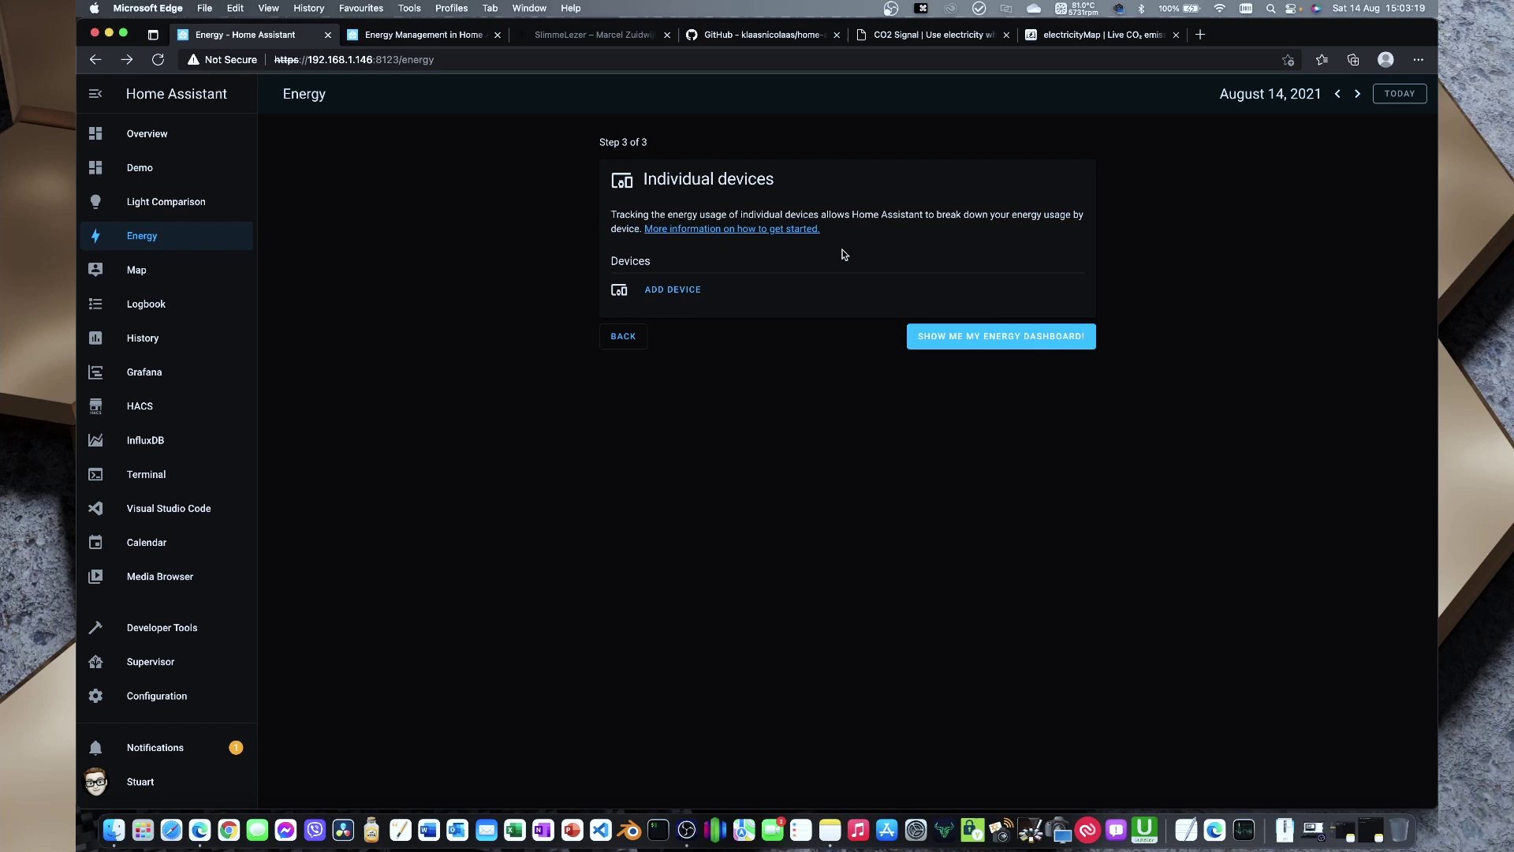
click(659, 291)
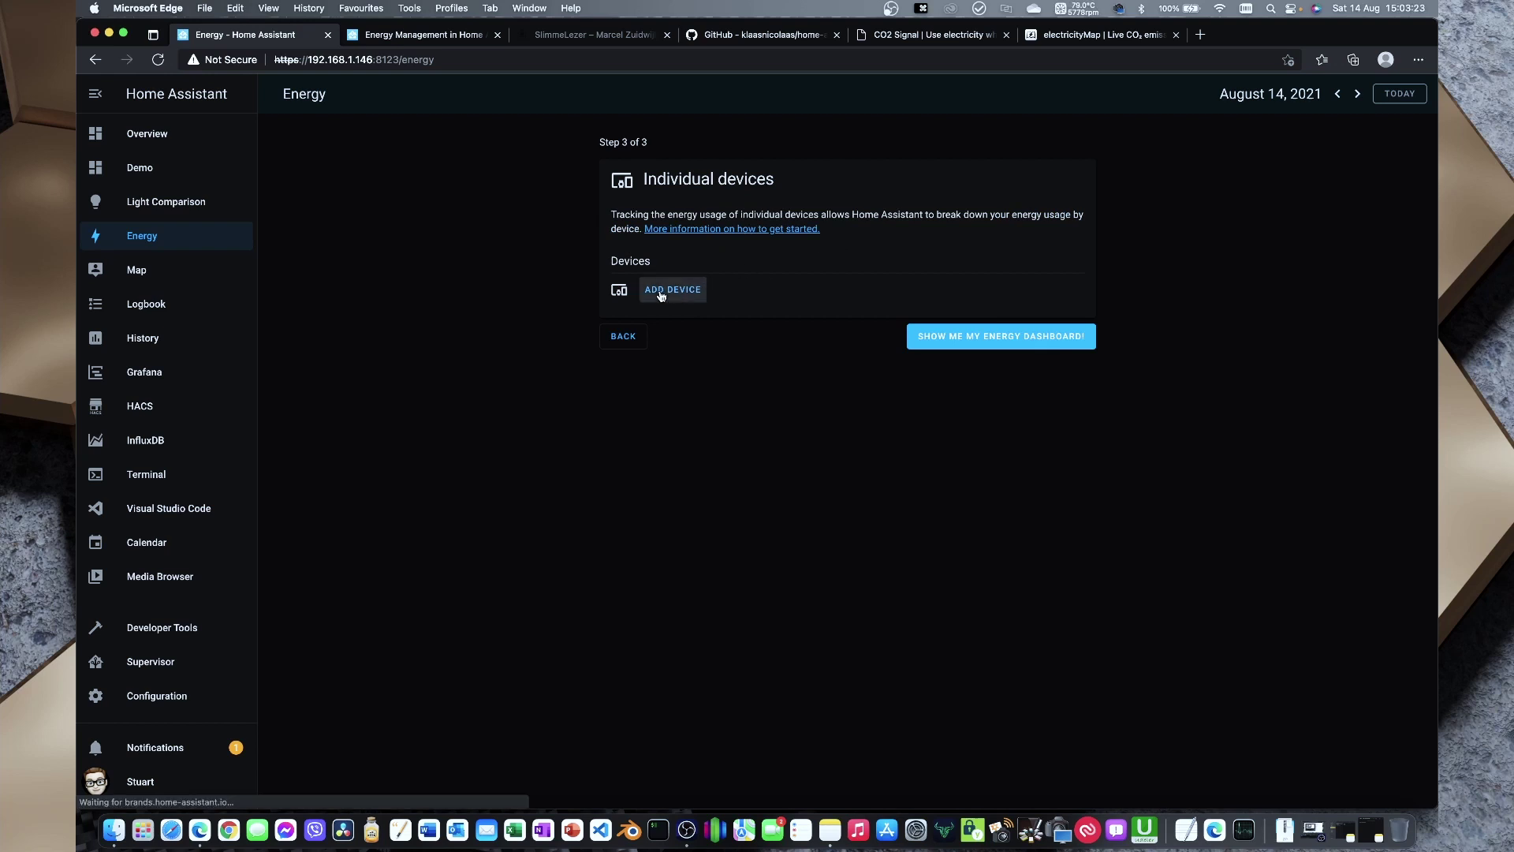
click(880, 463)
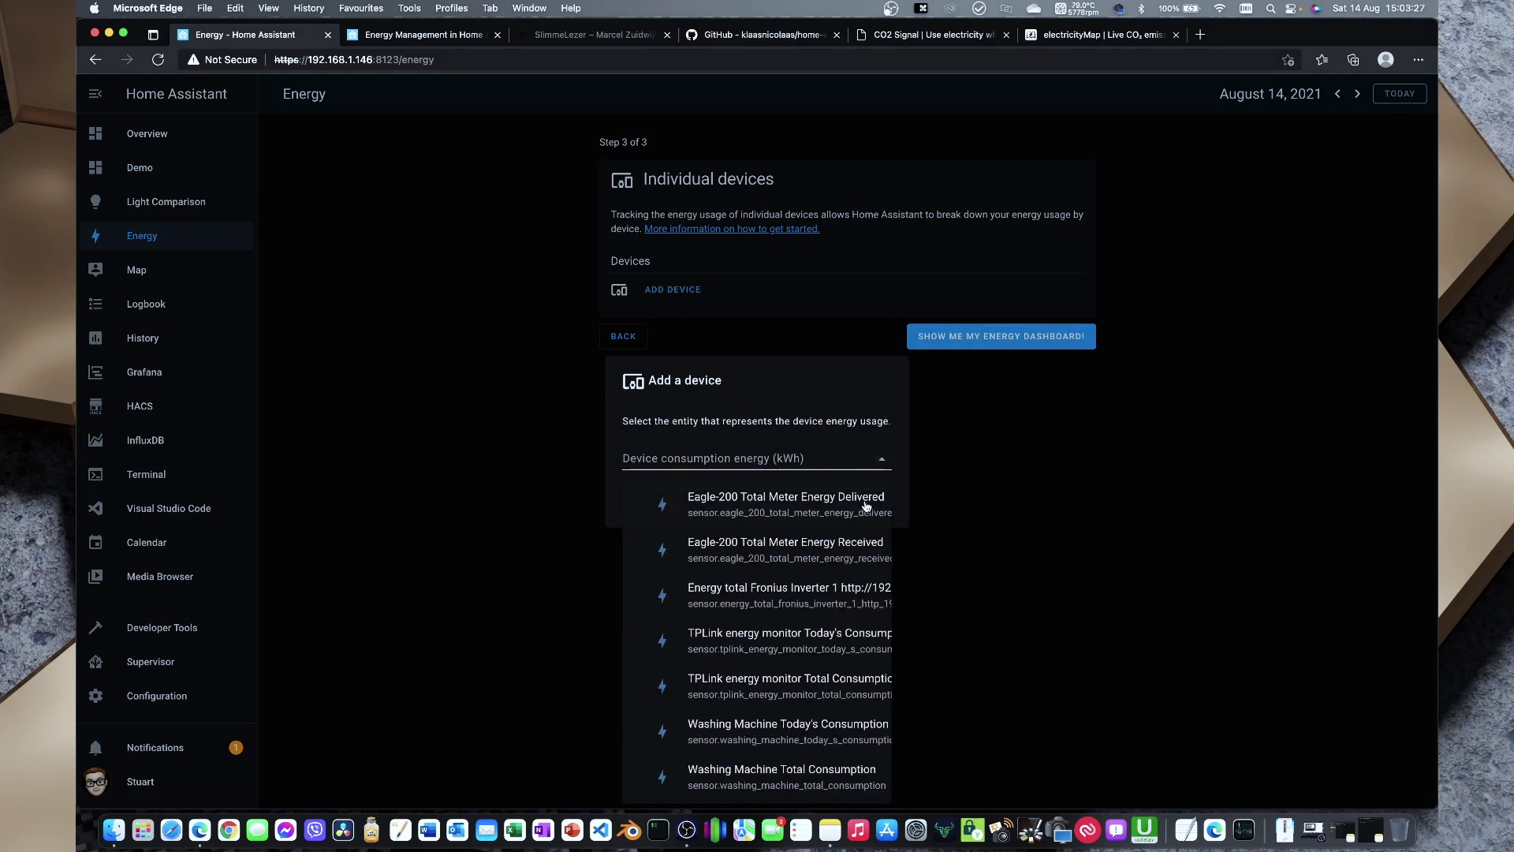
scroll(850, 545, down, 1)
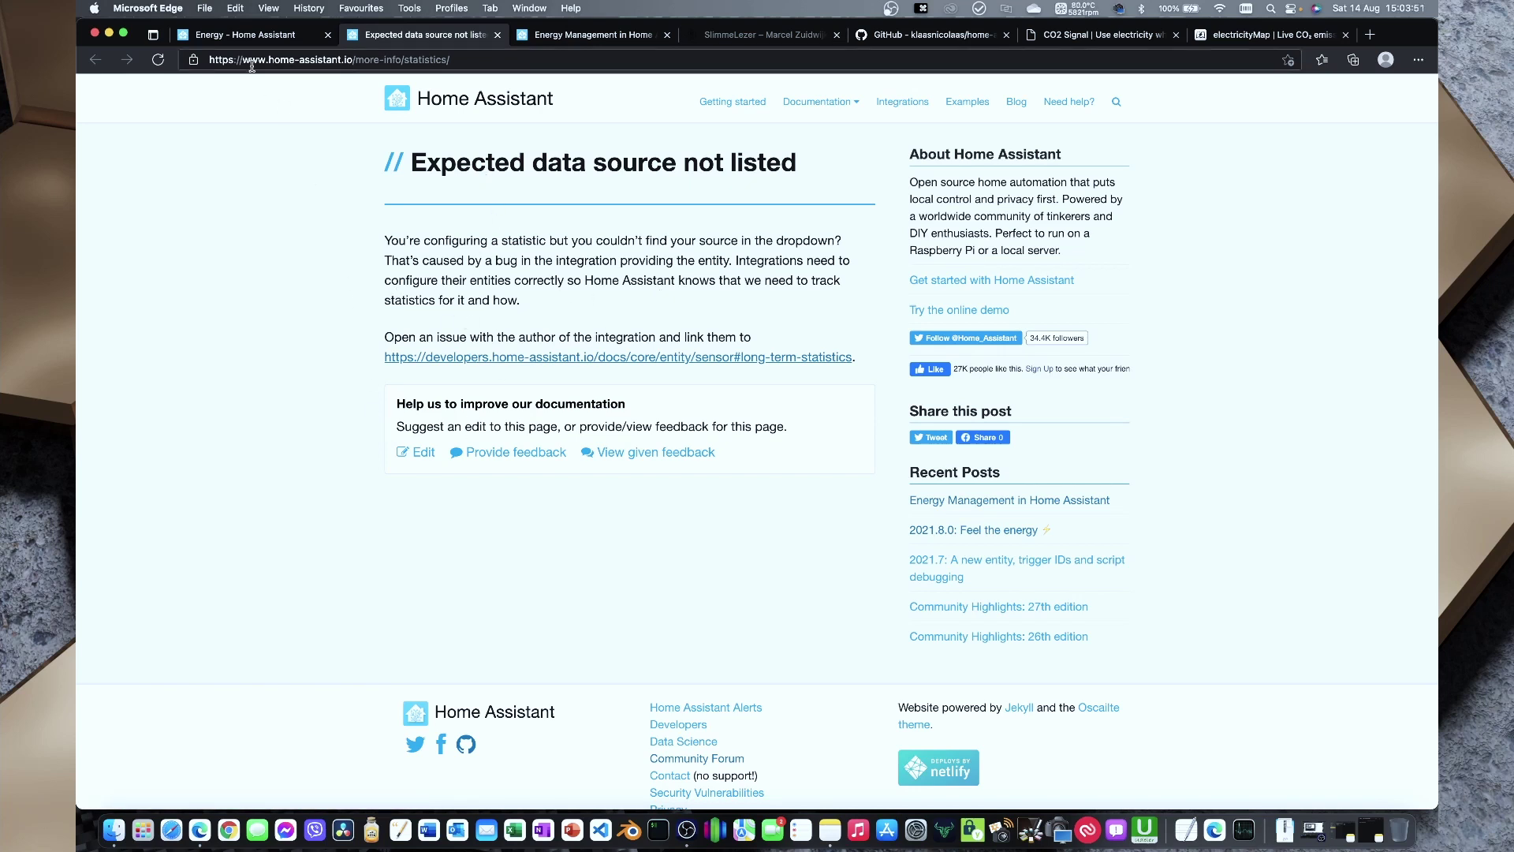
click(236, 34)
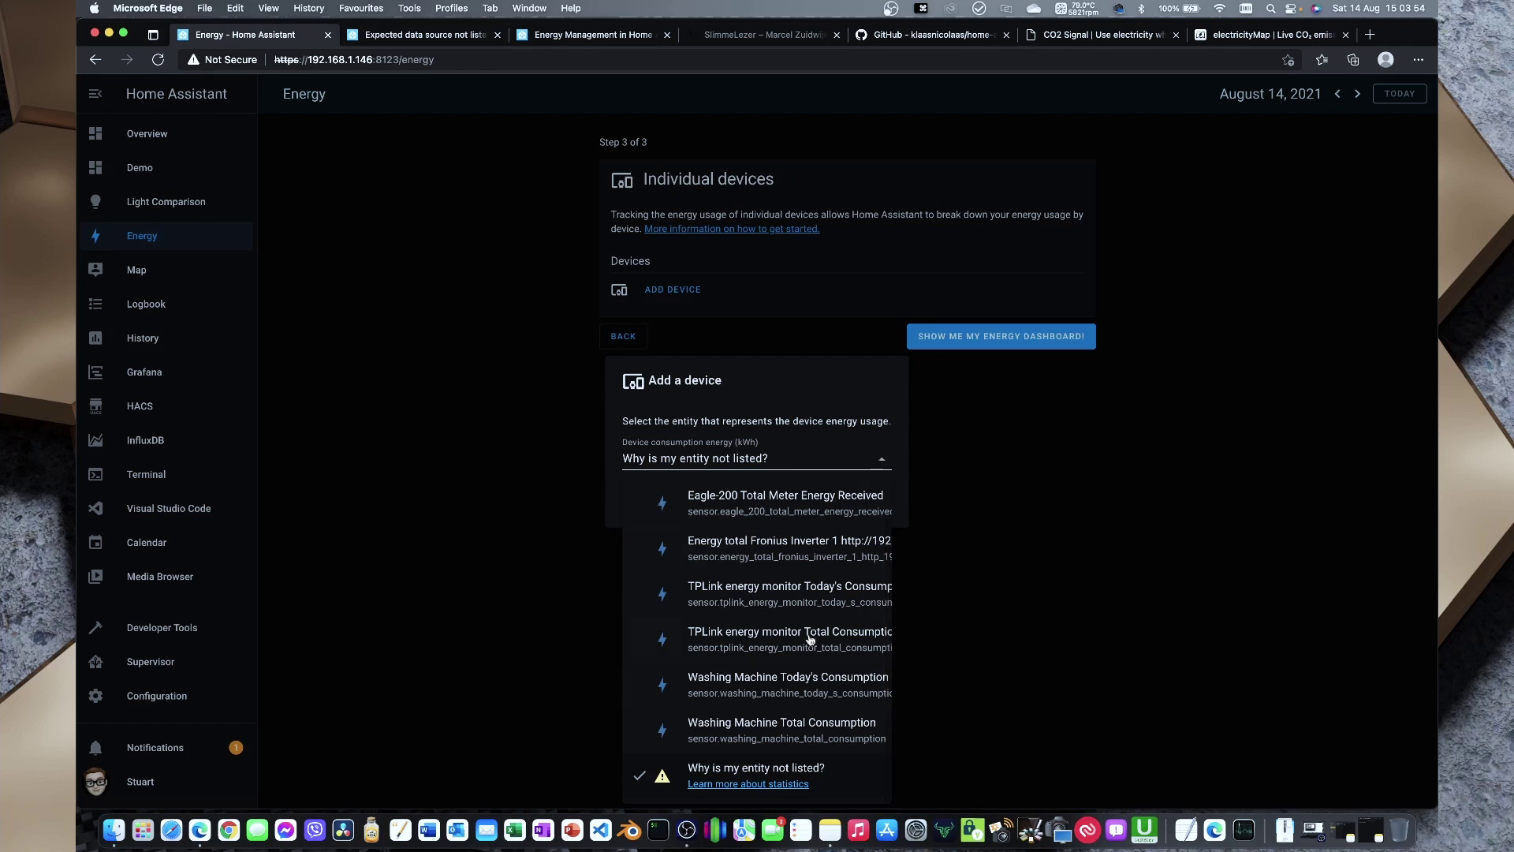
click(789, 726)
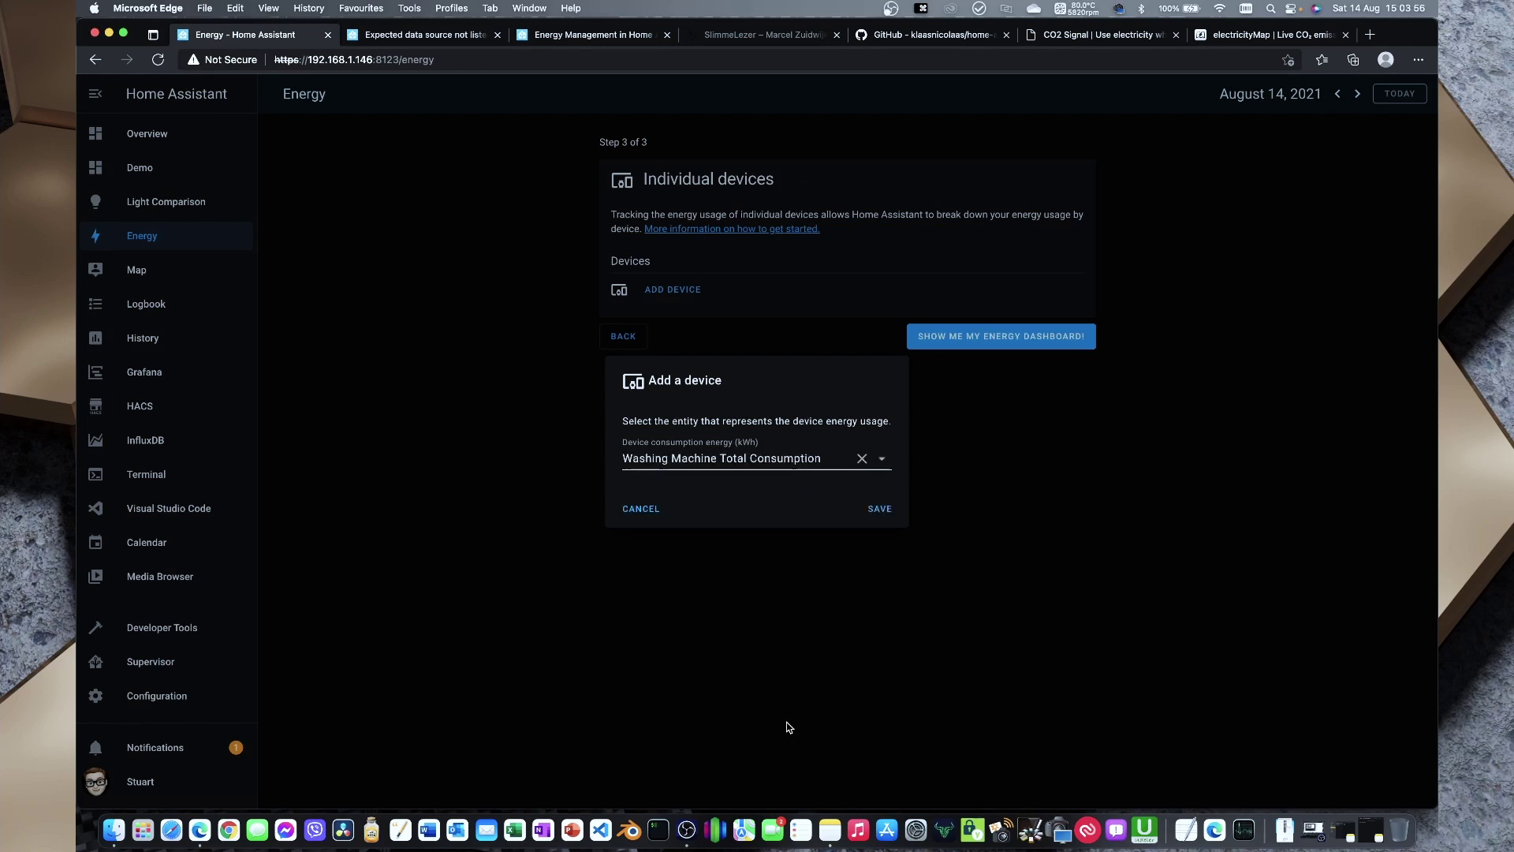
click(874, 511)
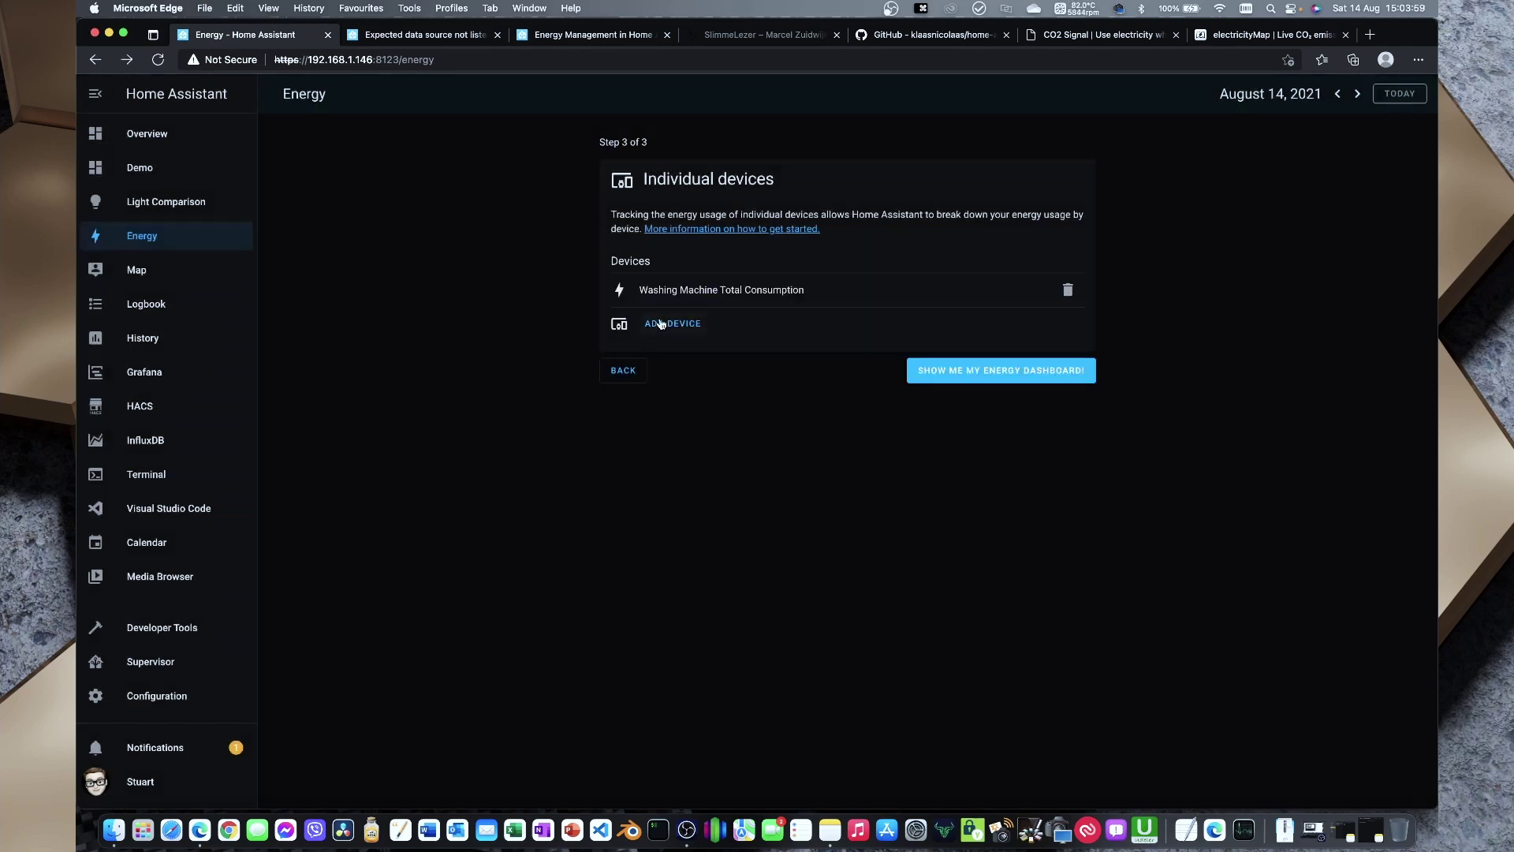
Step: Add TPLink energy monitor Total Consumption as a second device and finish setup
click(661, 324)
click(851, 453)
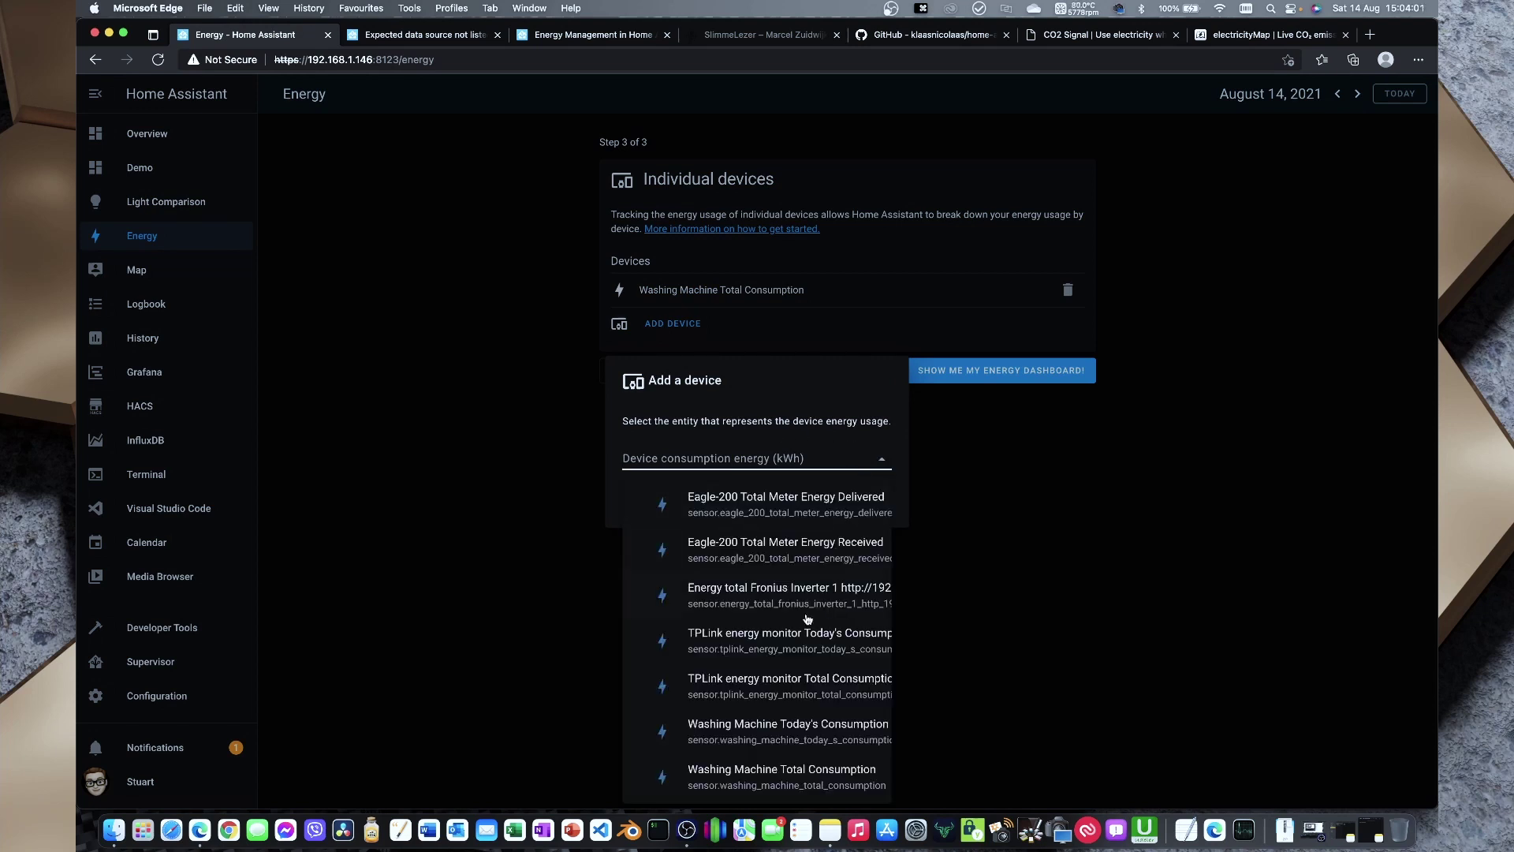
click(751, 694)
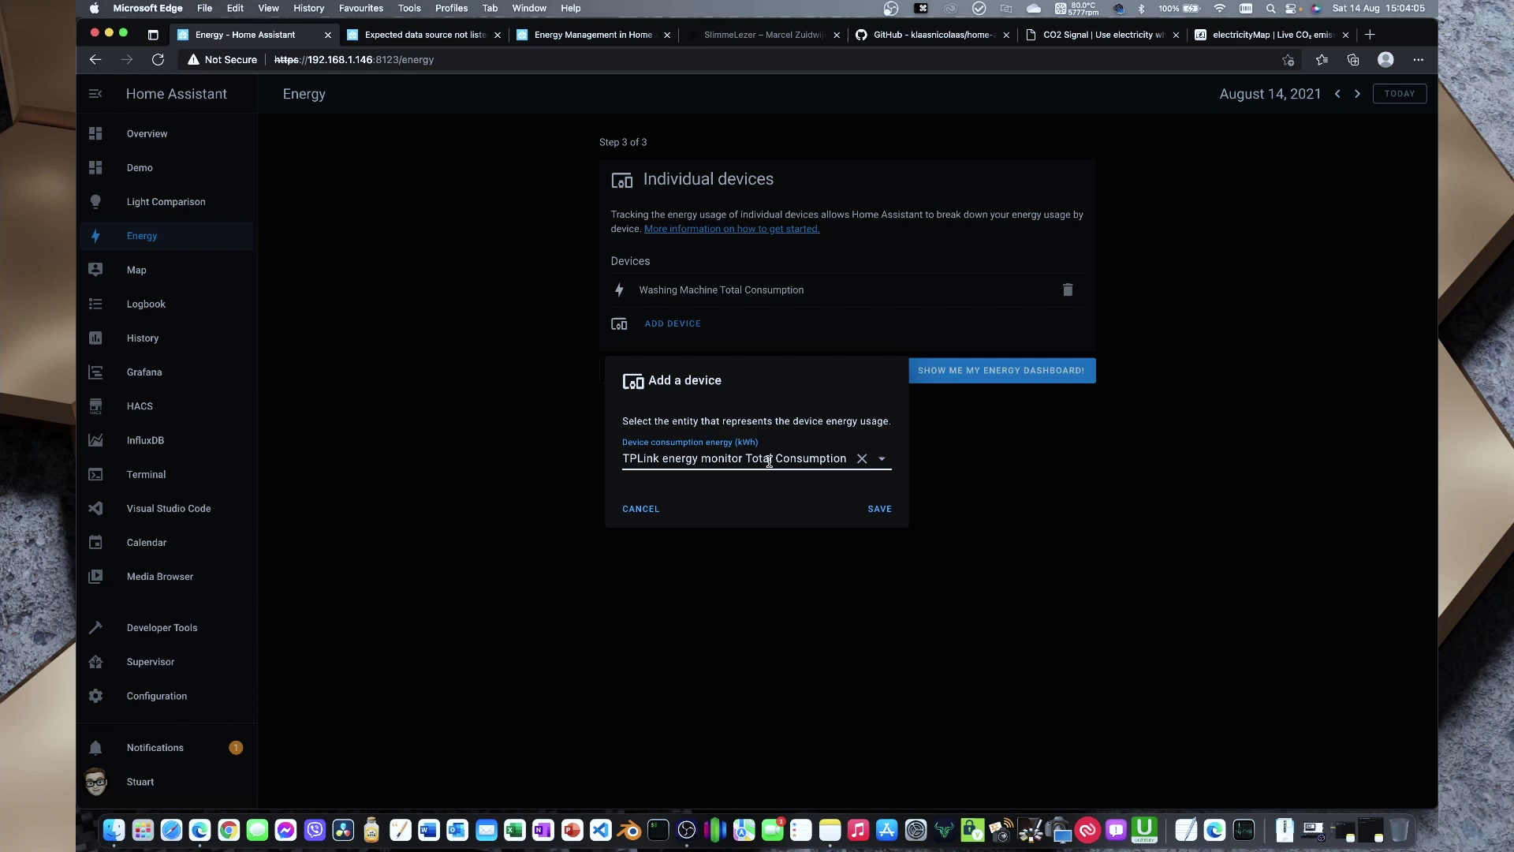
click(878, 508)
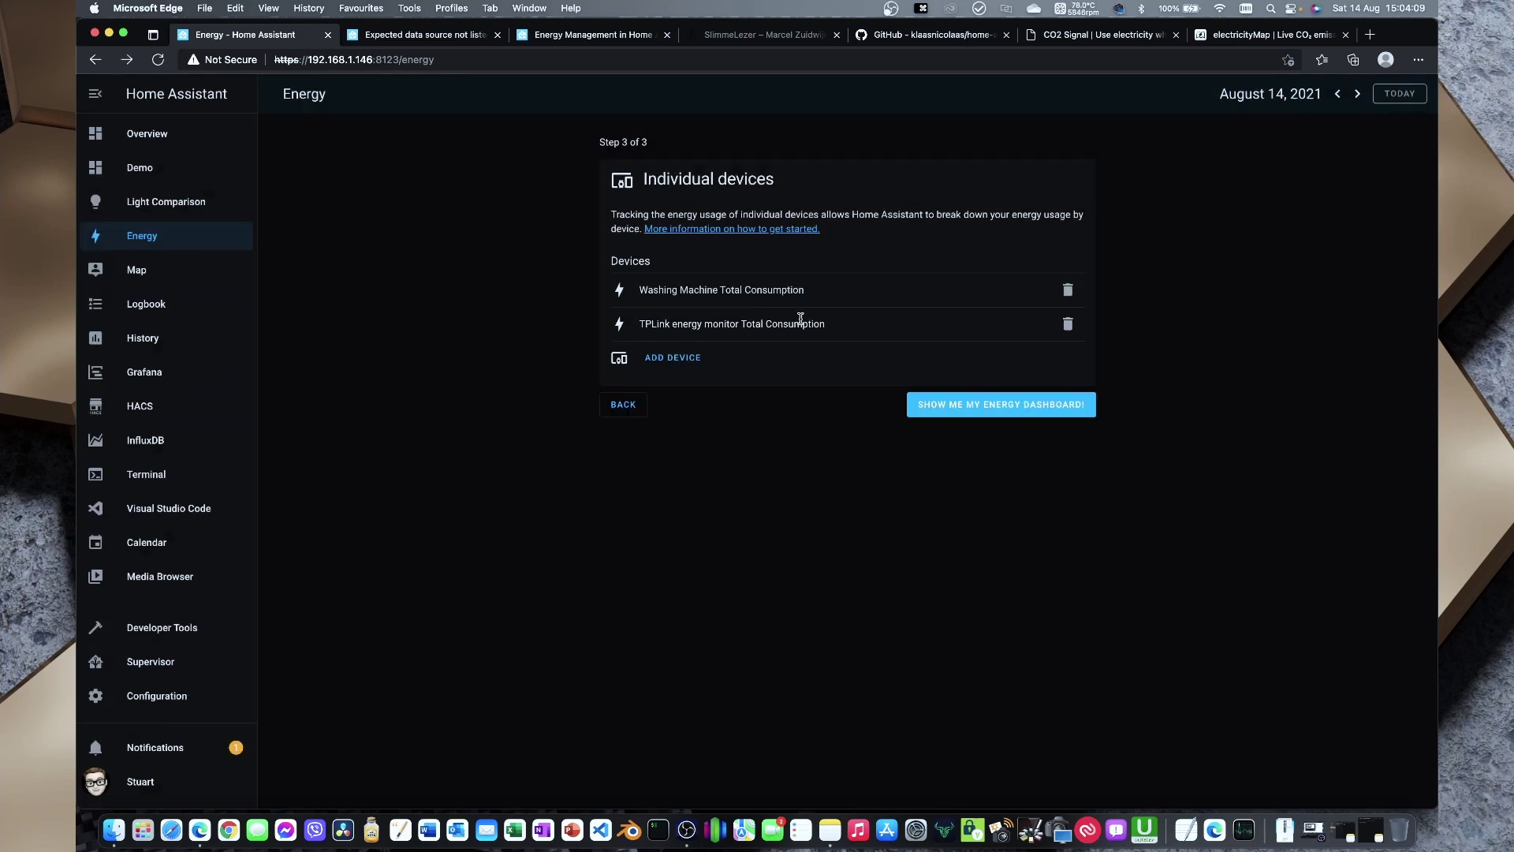
drag(851, 327, 673, 276)
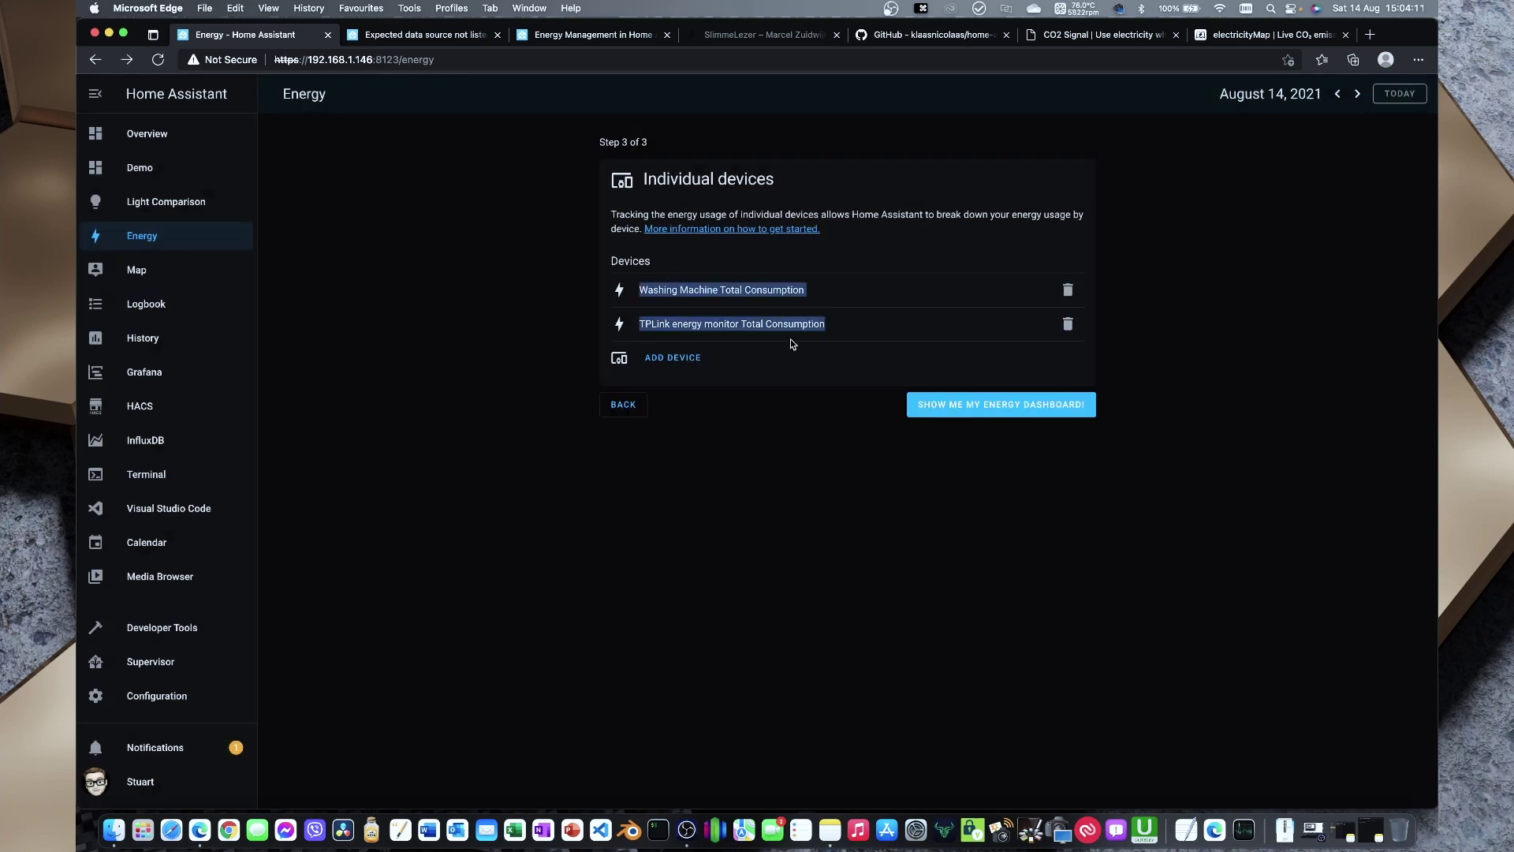
click(859, 460)
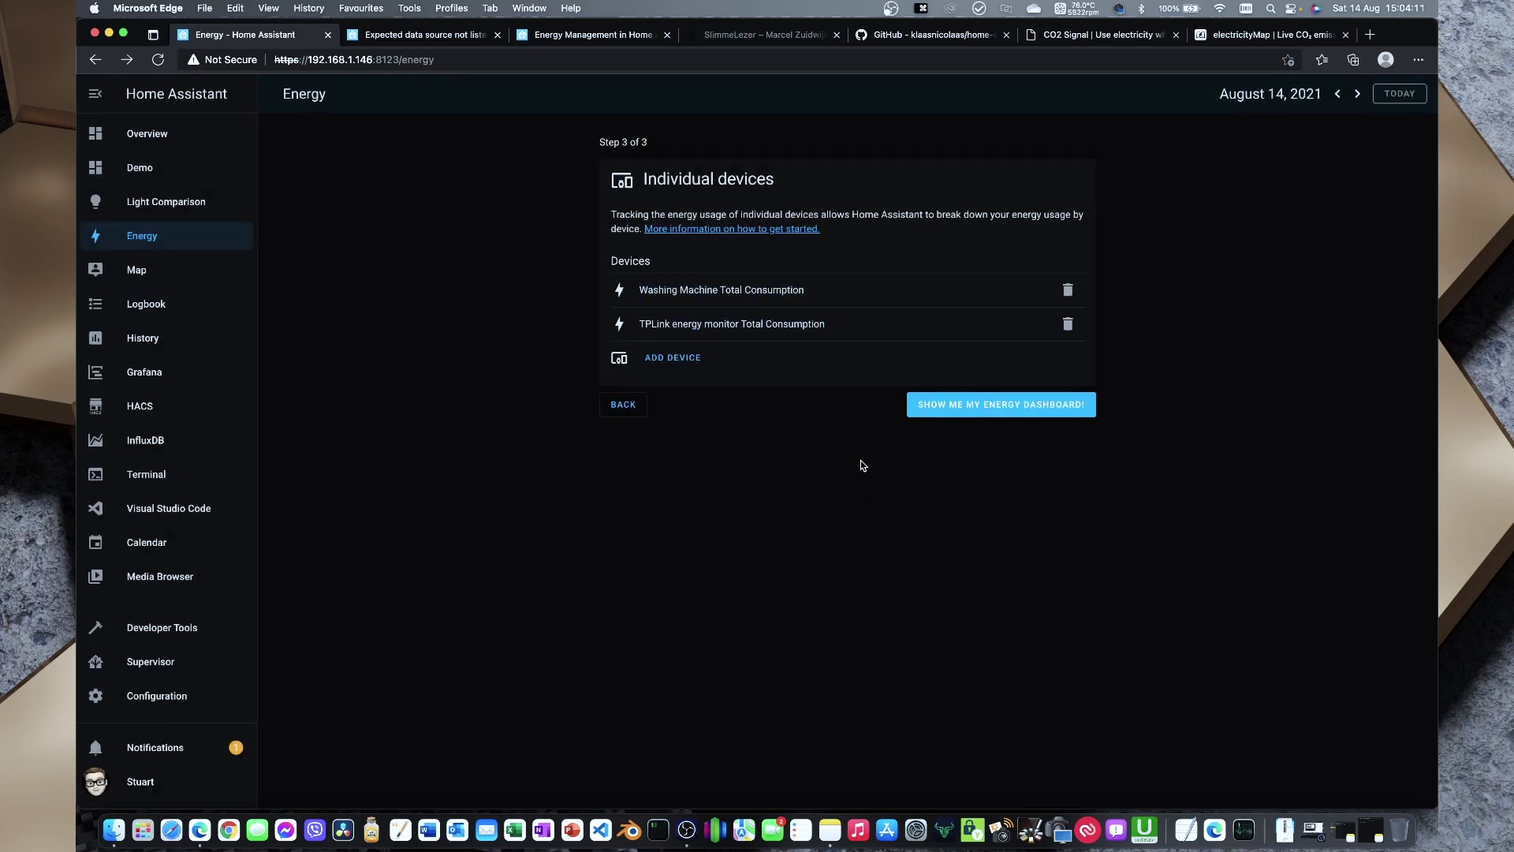
click(1035, 410)
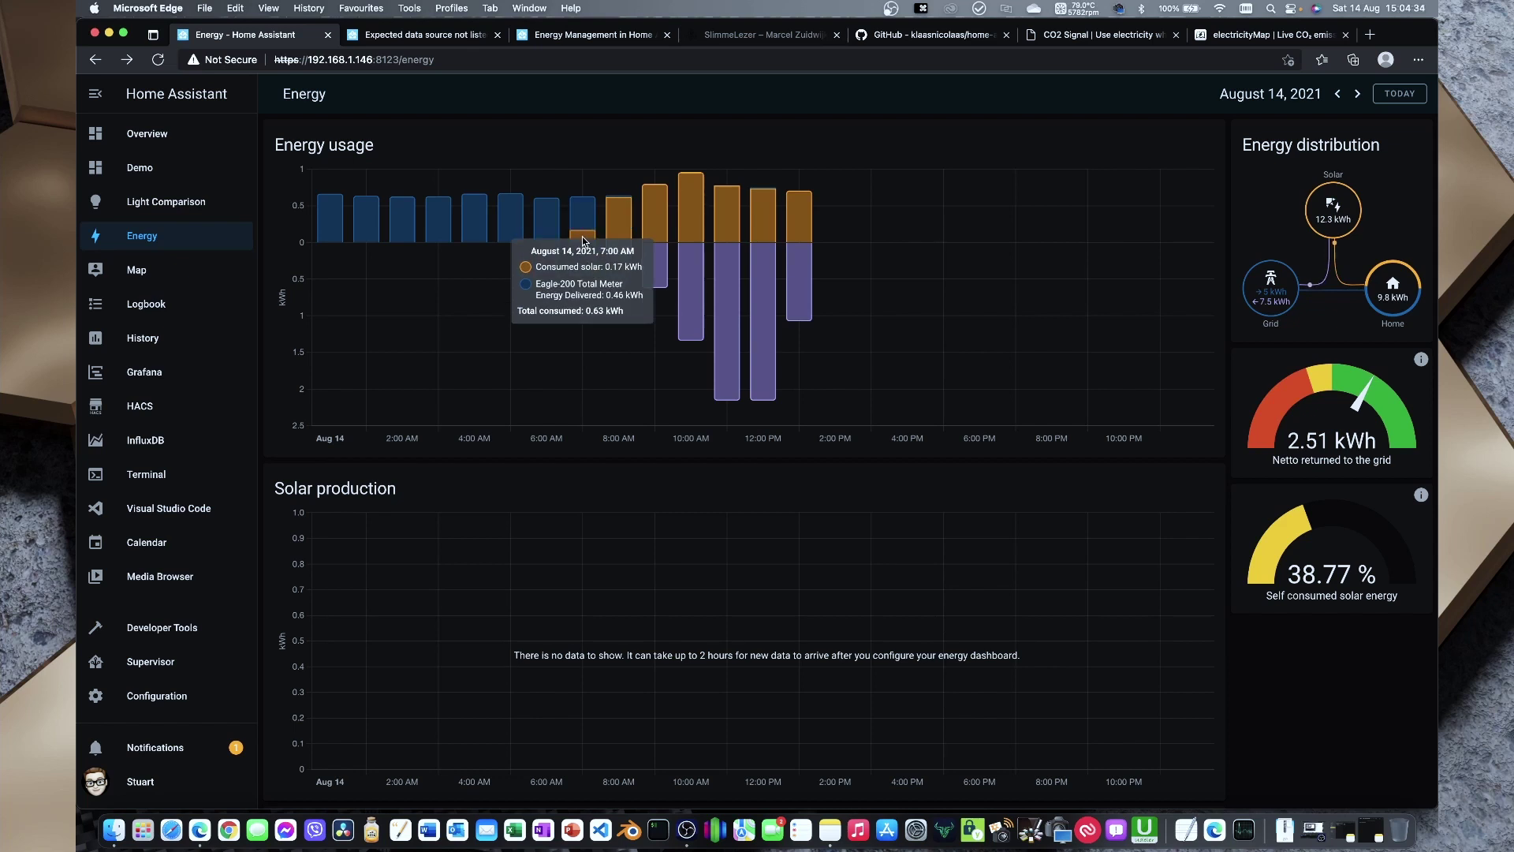
Step: Read hourly values in the Energy usage chart and scroll through the distribution and gauges
mouse_move(576, 245)
mouse_move(620, 229)
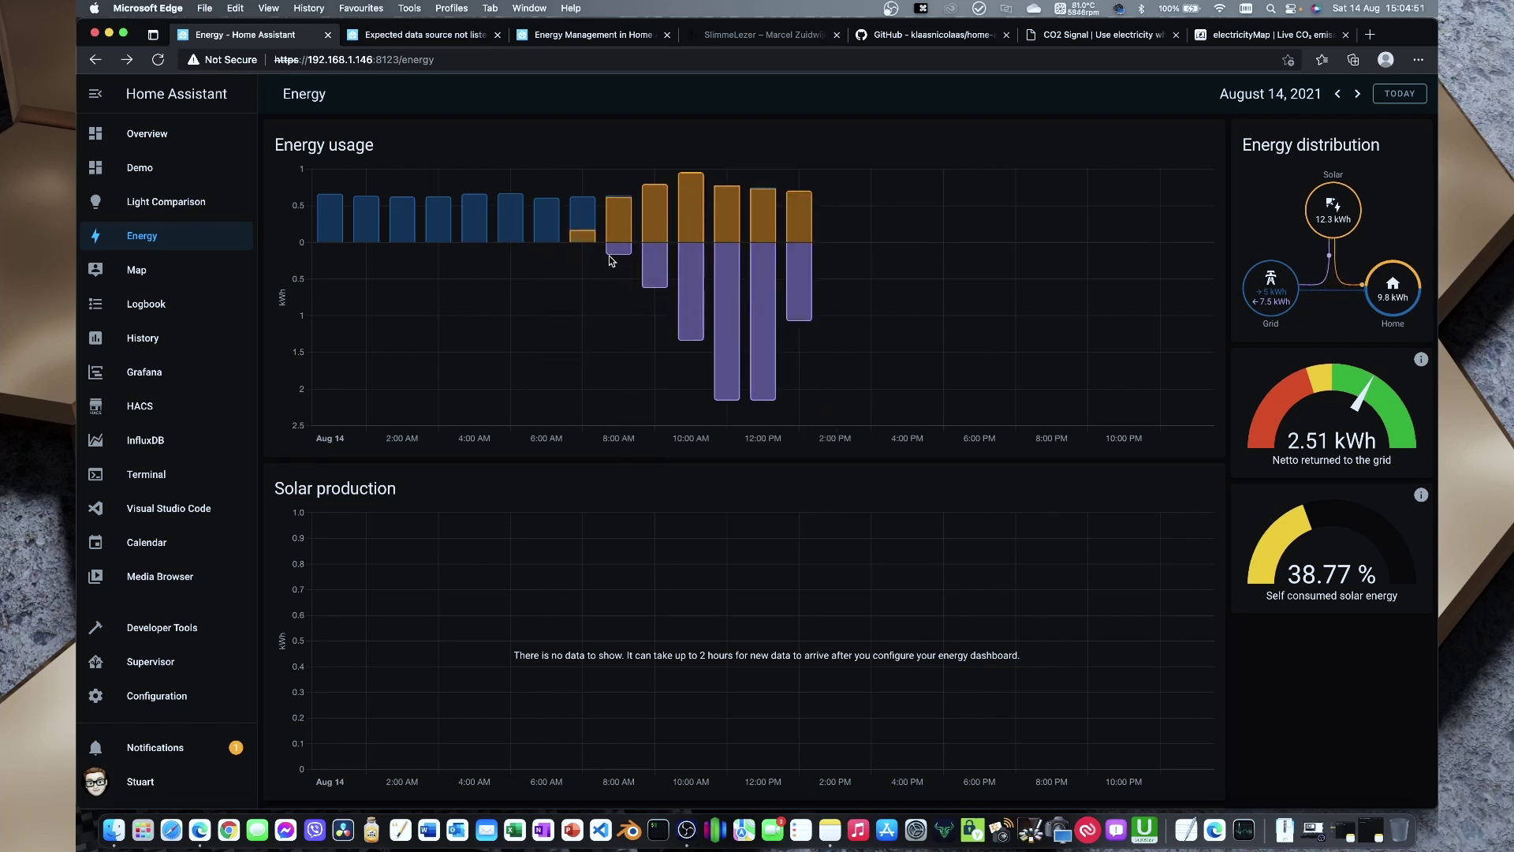
mouse_move(692, 269)
scroll(1363, 400, down, 1)
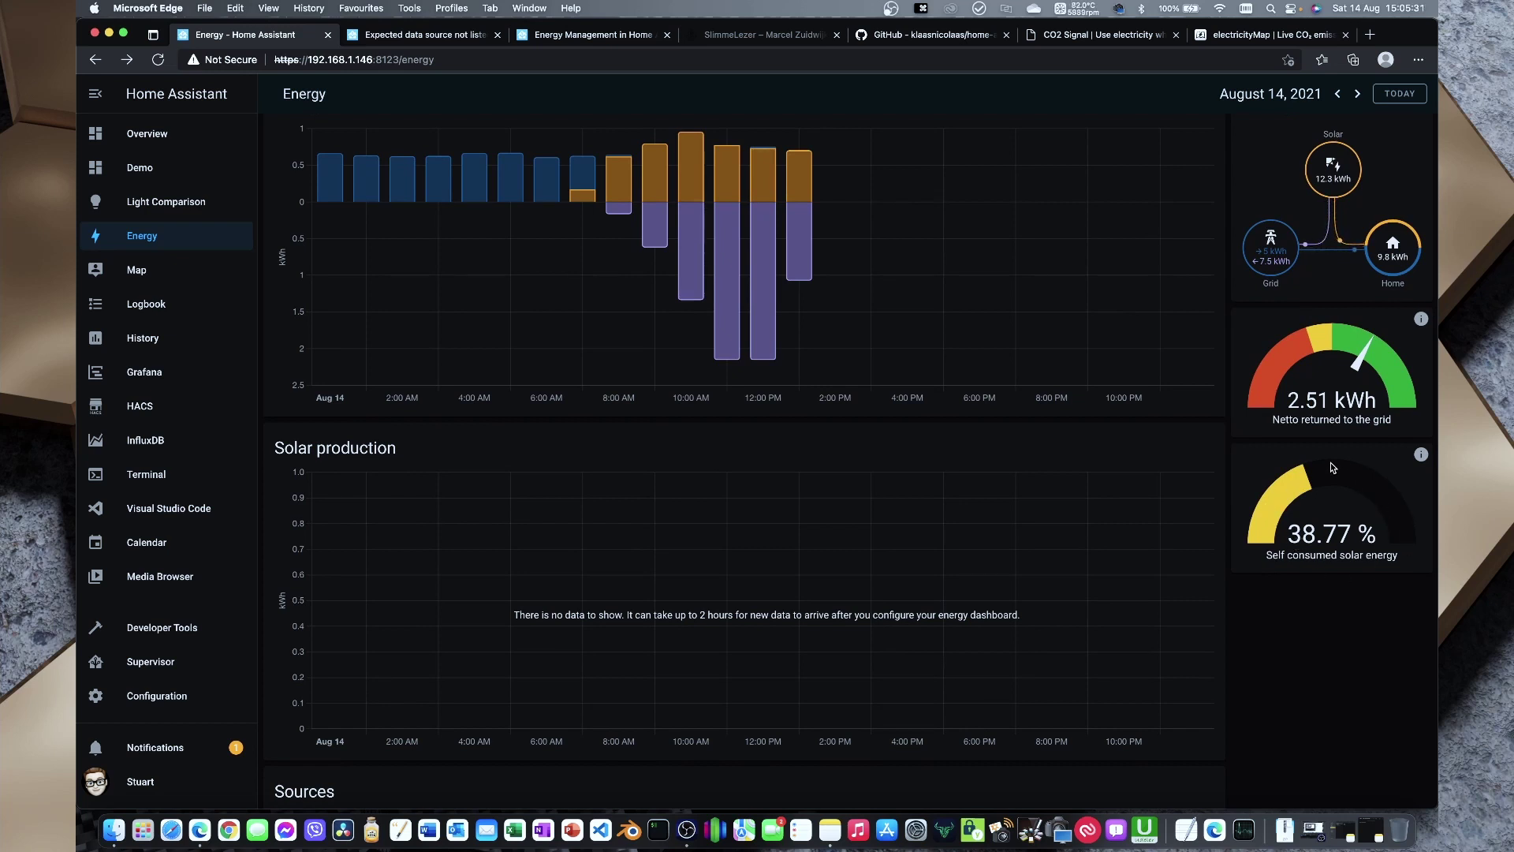
scroll(1269, 493, up, 1)
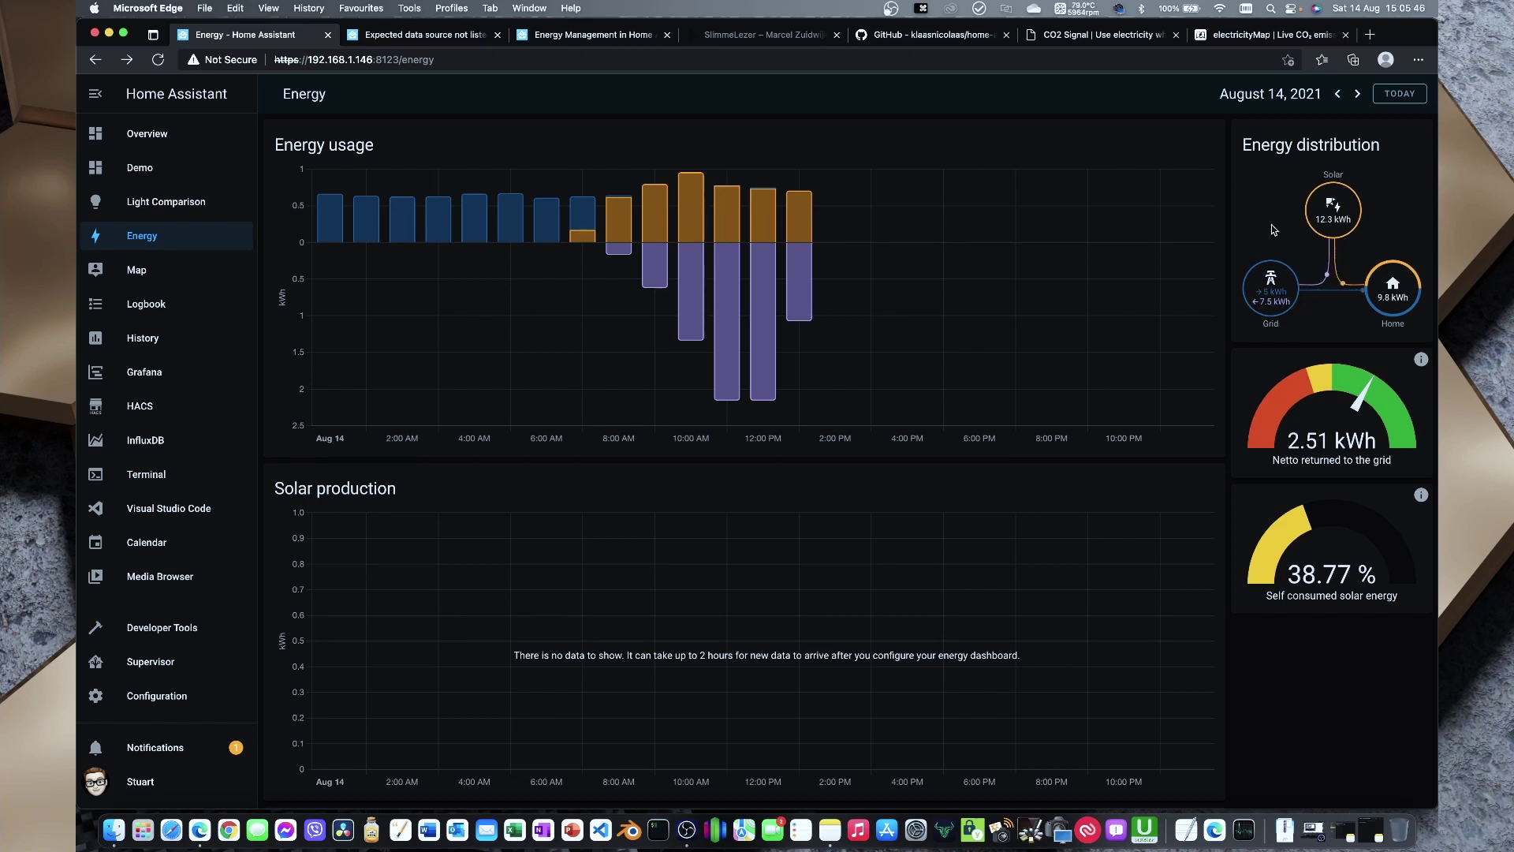
Step: Load the other Home Assistant's energy URL in a new tab and scroll its dashboard
click(1371, 37)
text(https://192.168.1.66:8123/energy)
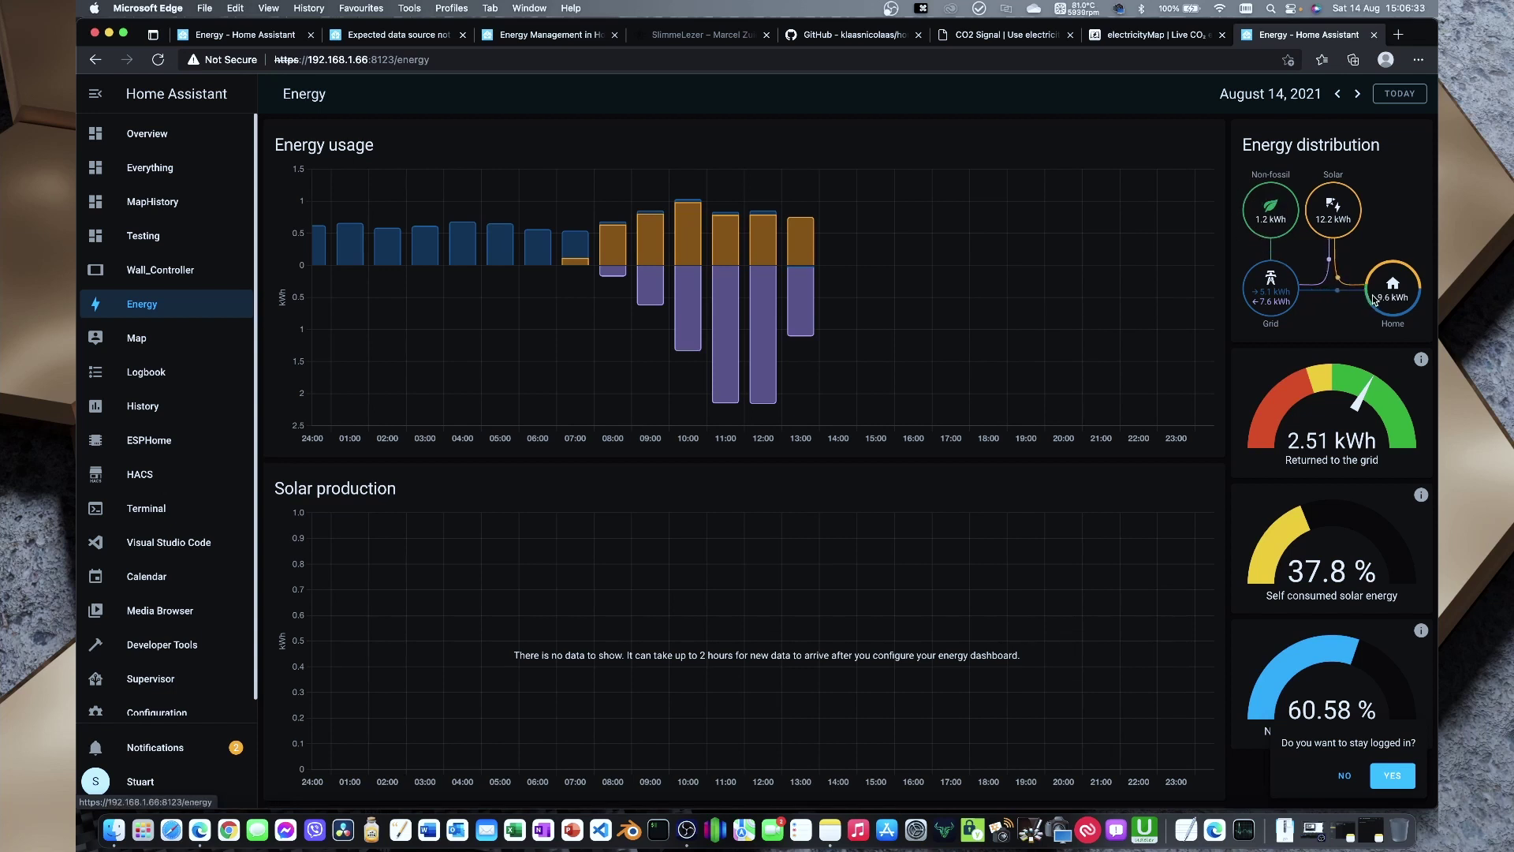
scroll(1346, 465, down, 3)
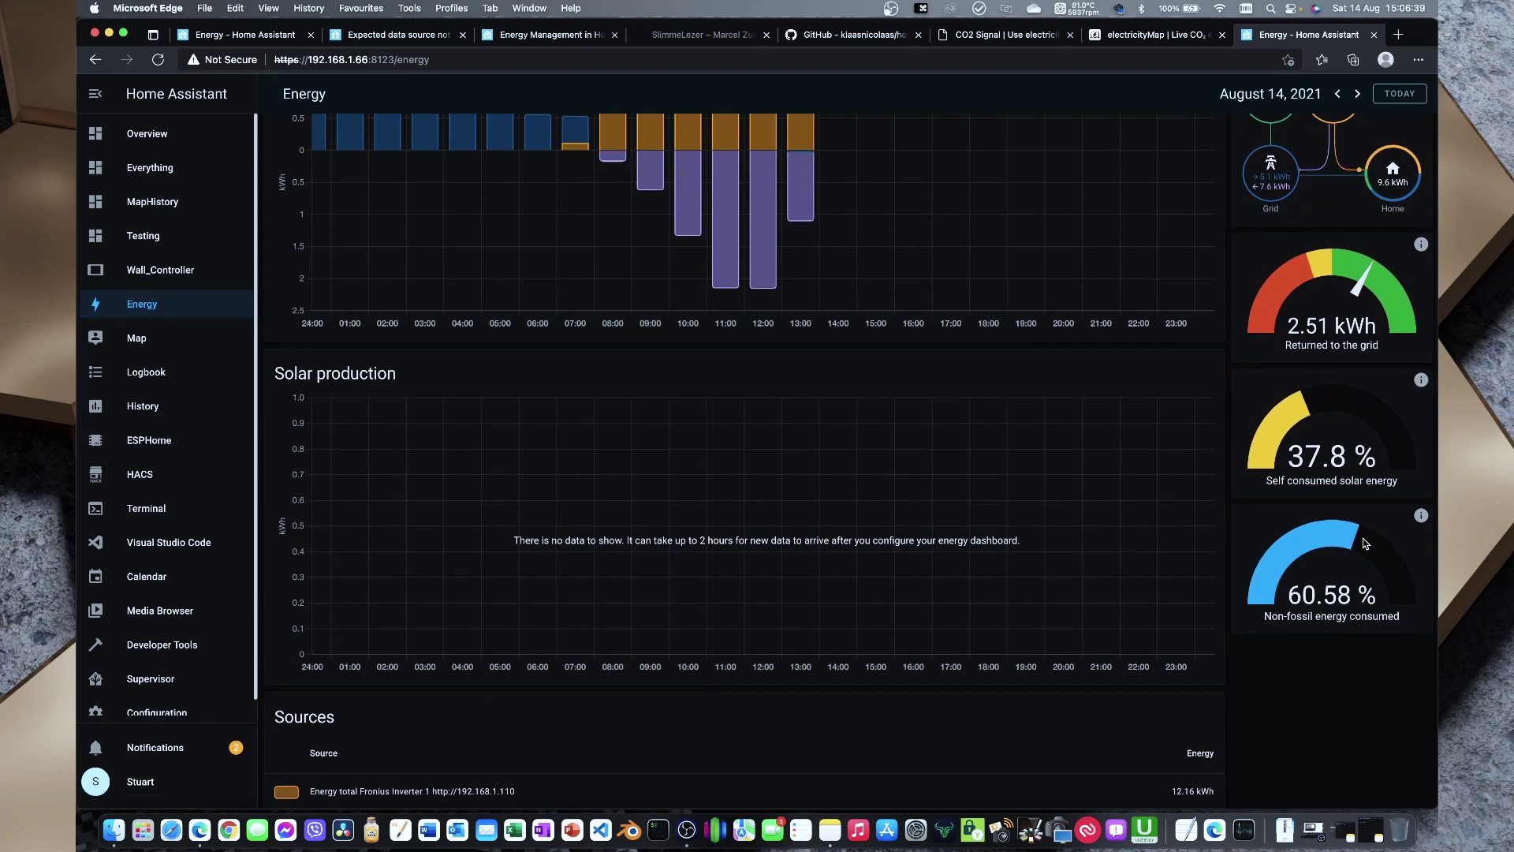
scroll(1363, 538, up, 2)
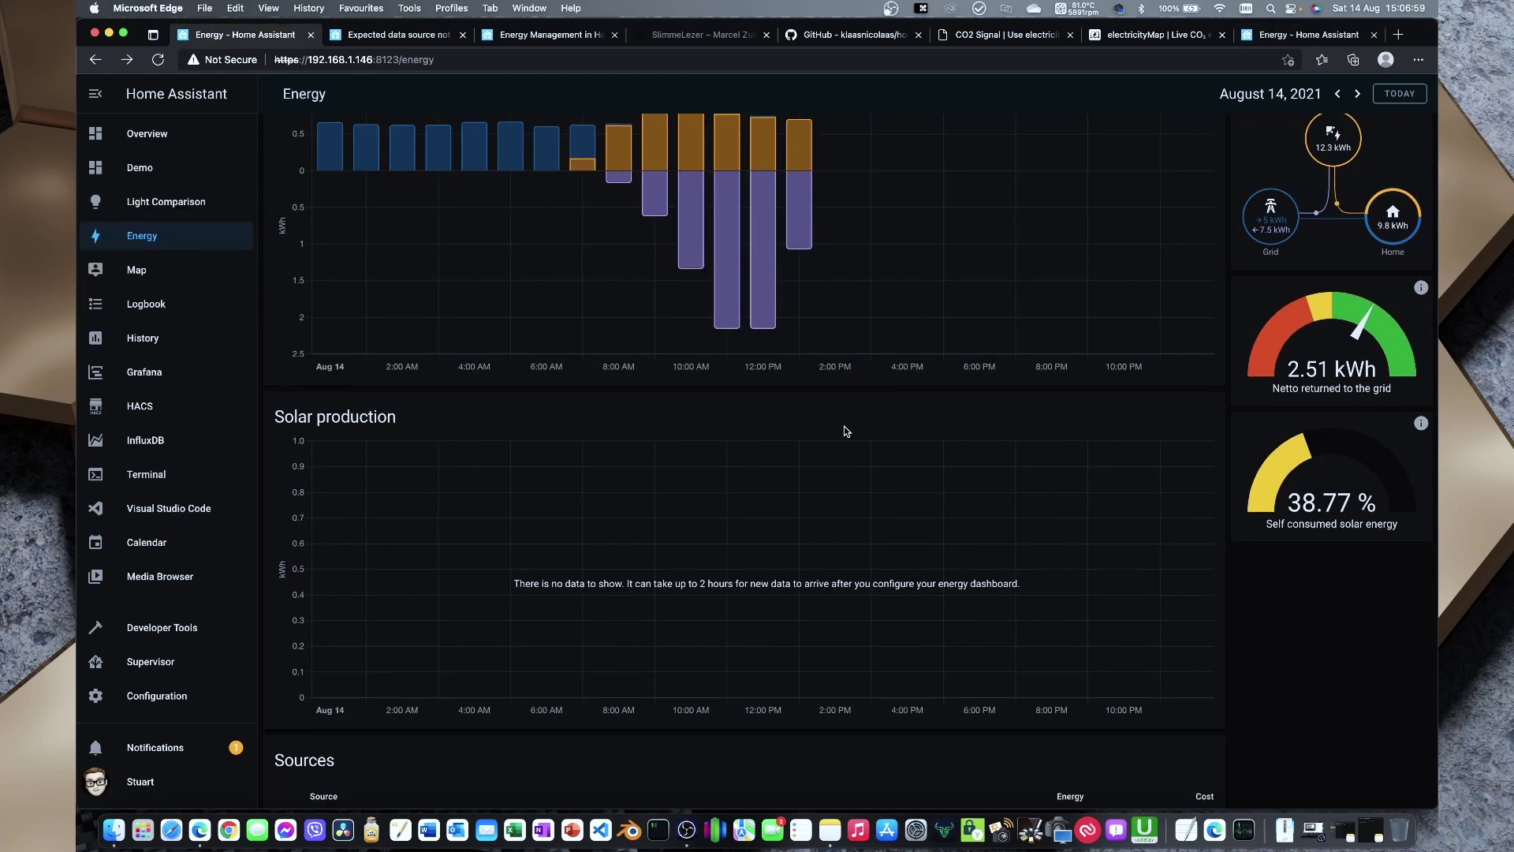
triple_click(274, 416)
click(589, 602)
drag(622, 583, 990, 587)
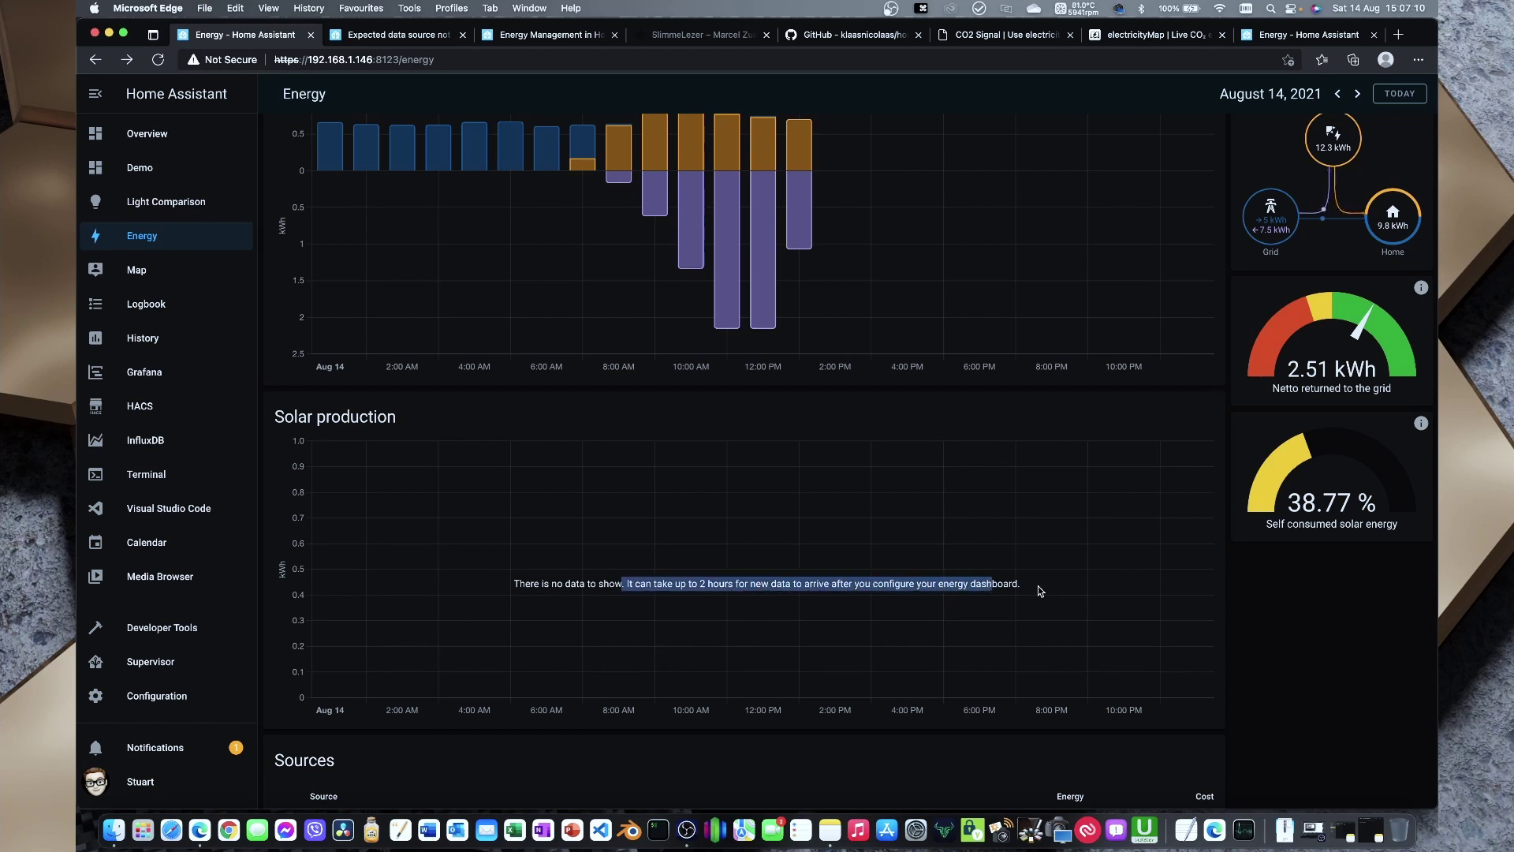
scroll(1041, 587, down, 2)
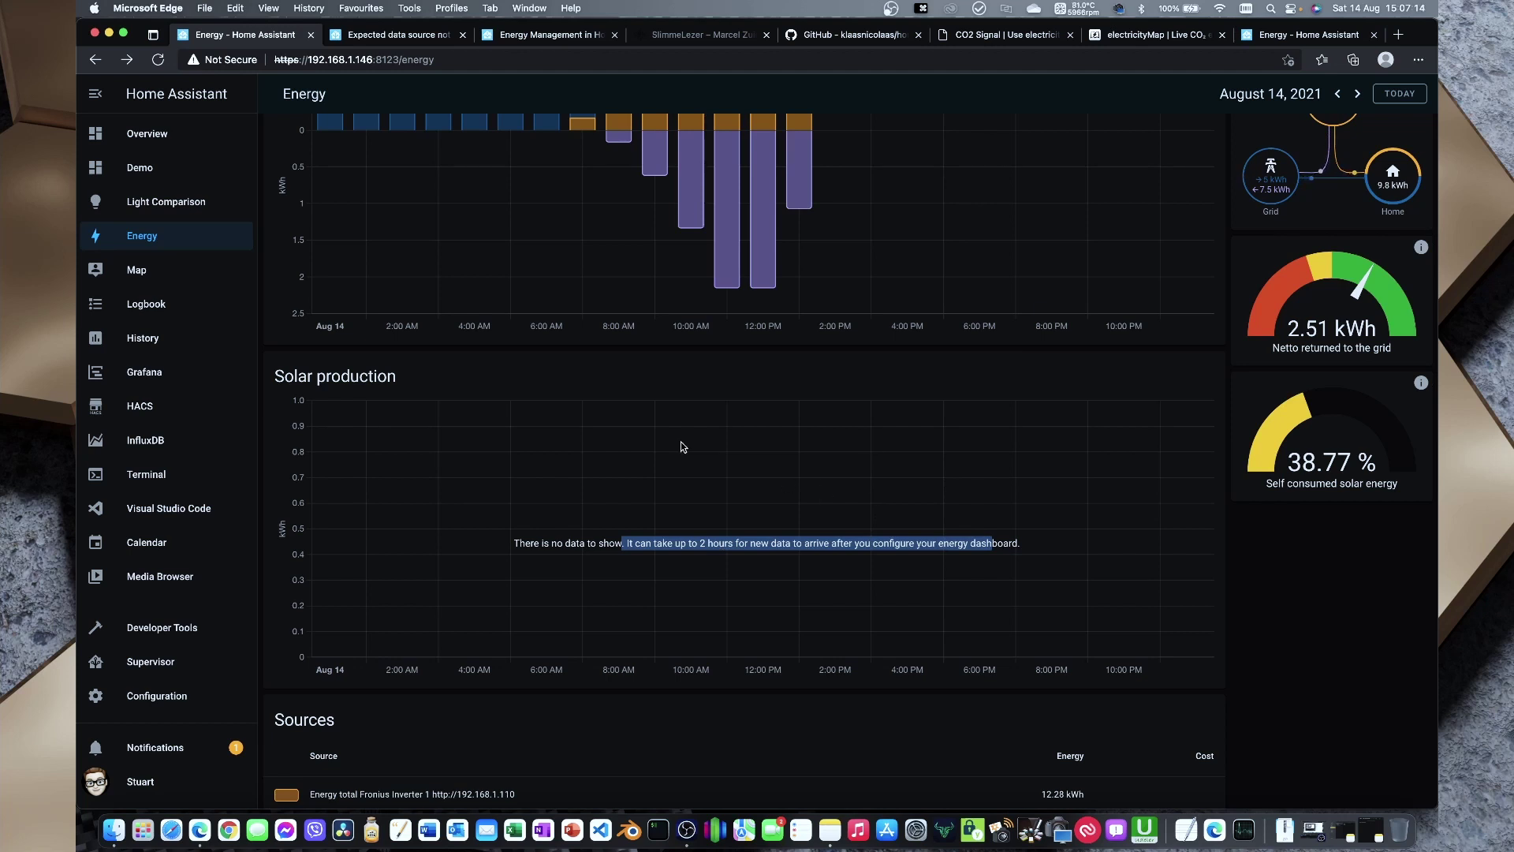
scroll(895, 412, down, 3)
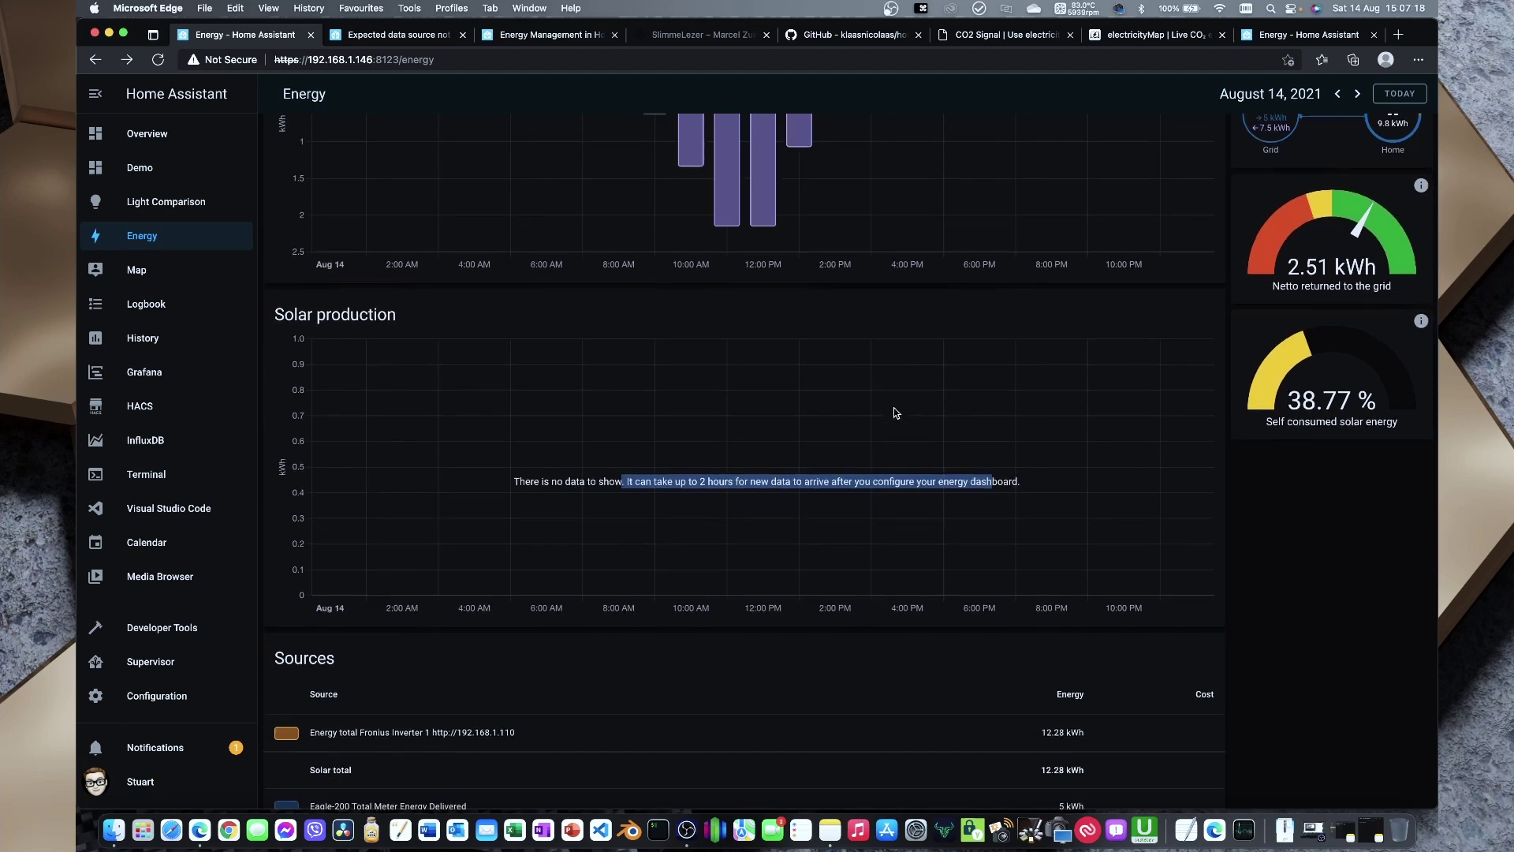
scroll(967, 408, down, 3)
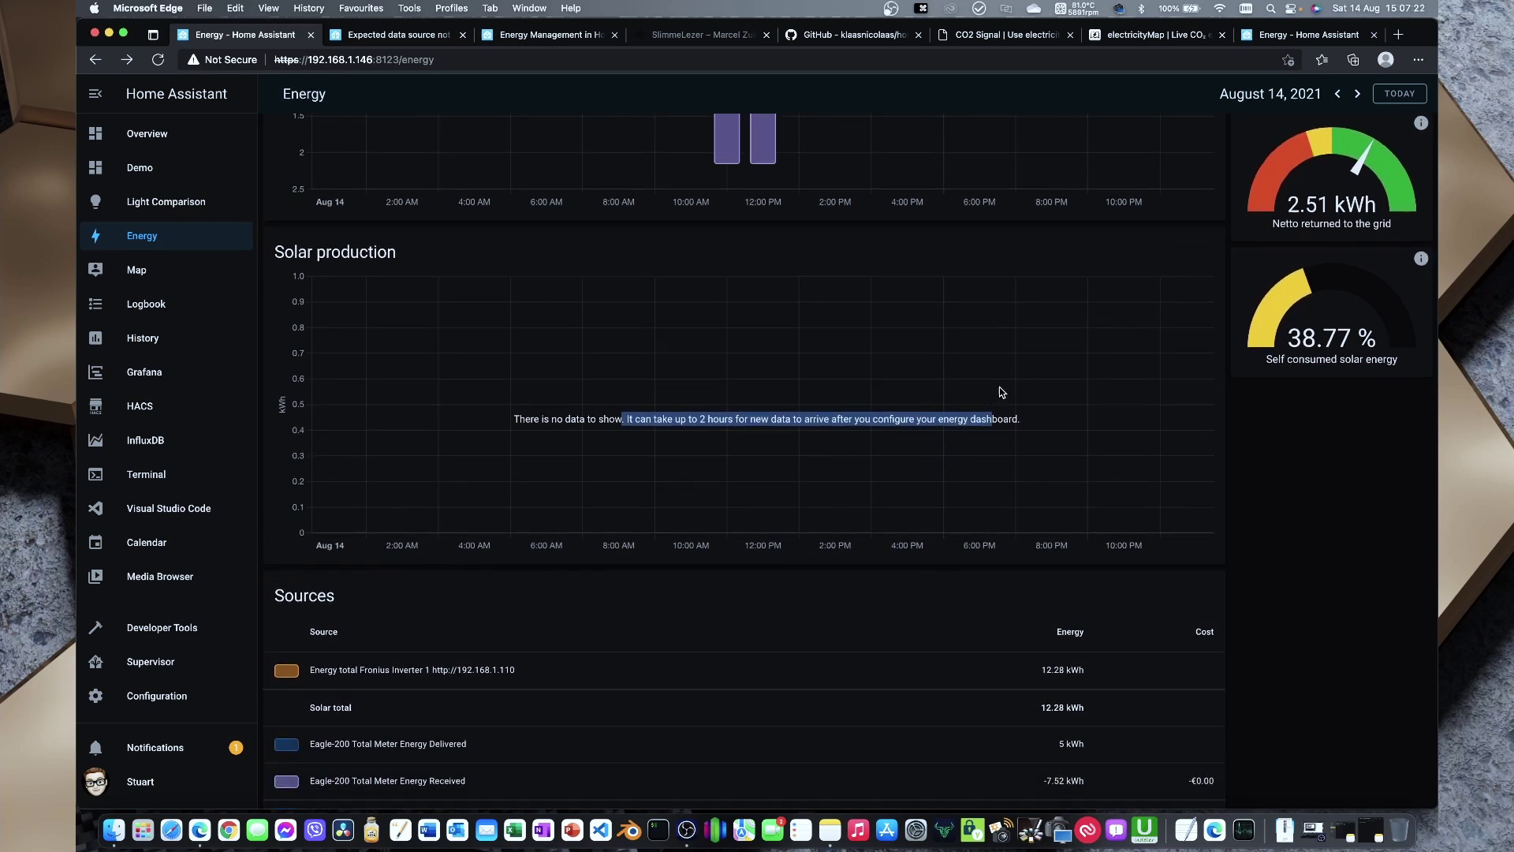
scroll(1000, 392, down, 2)
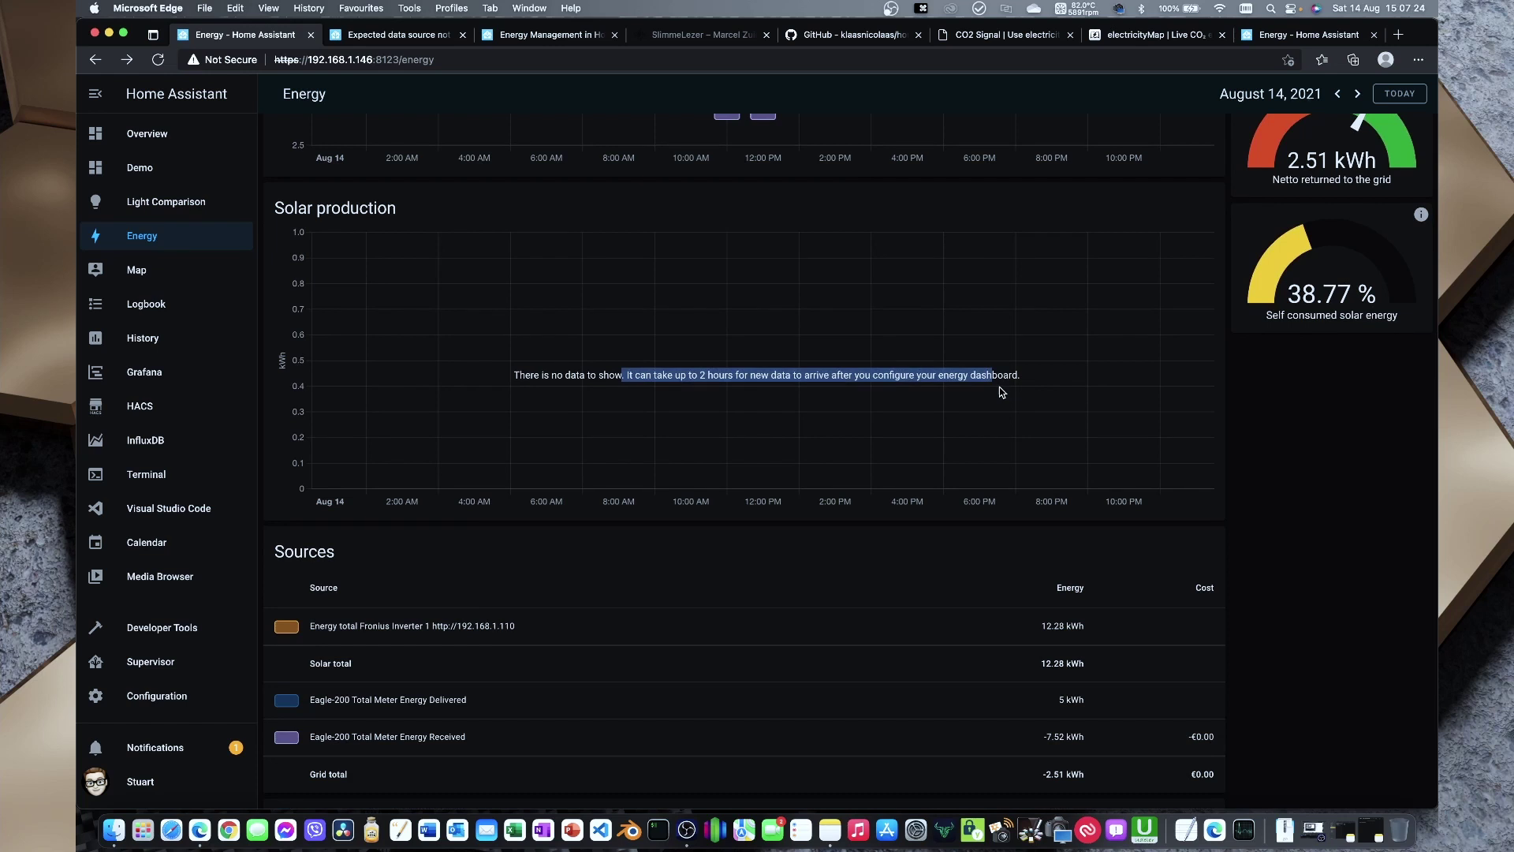
scroll(1000, 392, down, 4)
drag(293, 457, 354, 530)
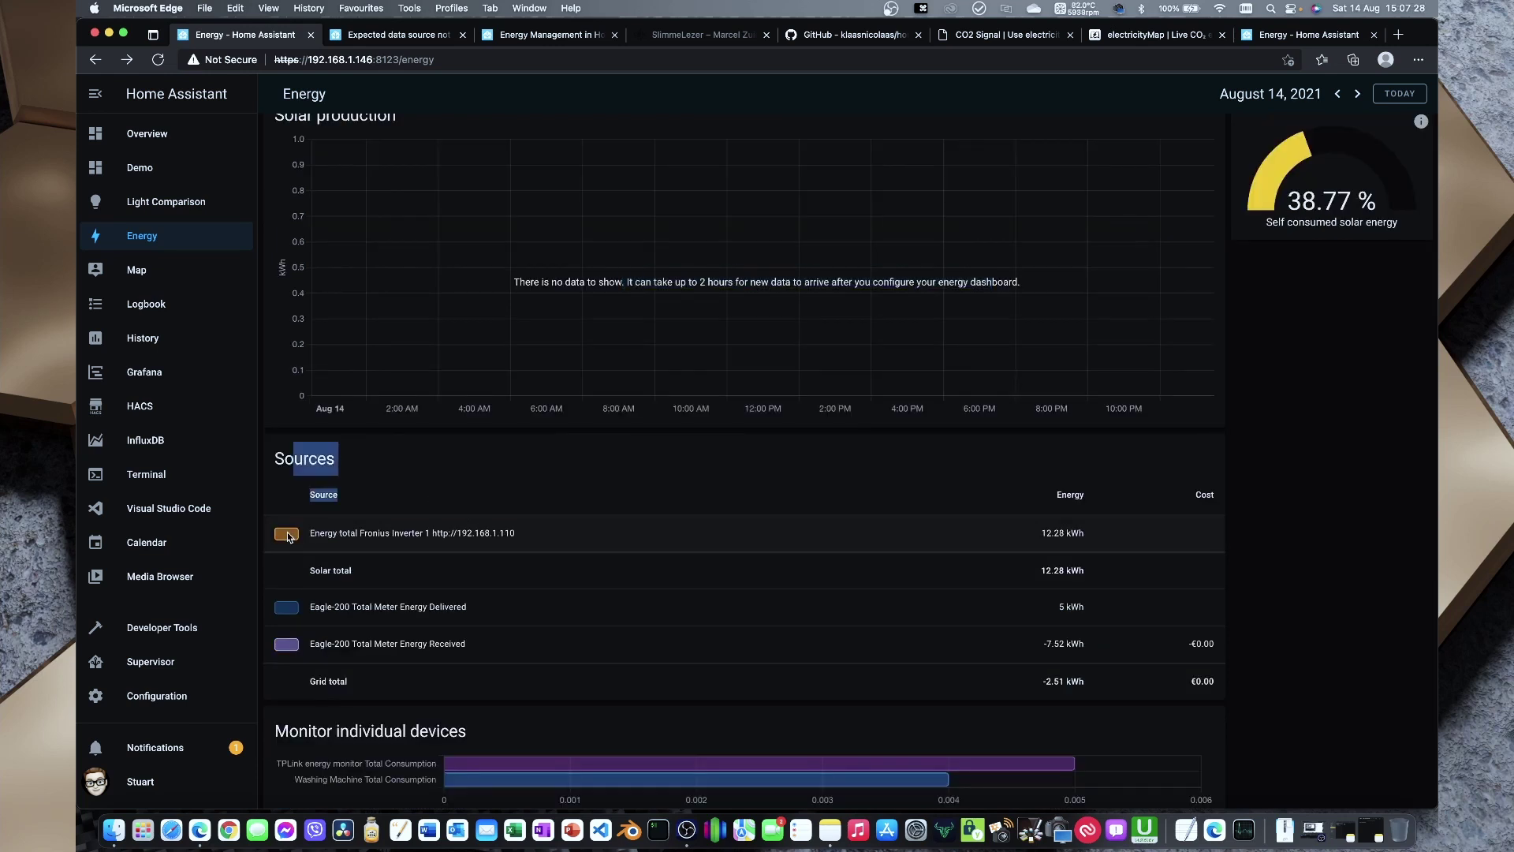
scroll(560, 479, up, 10)
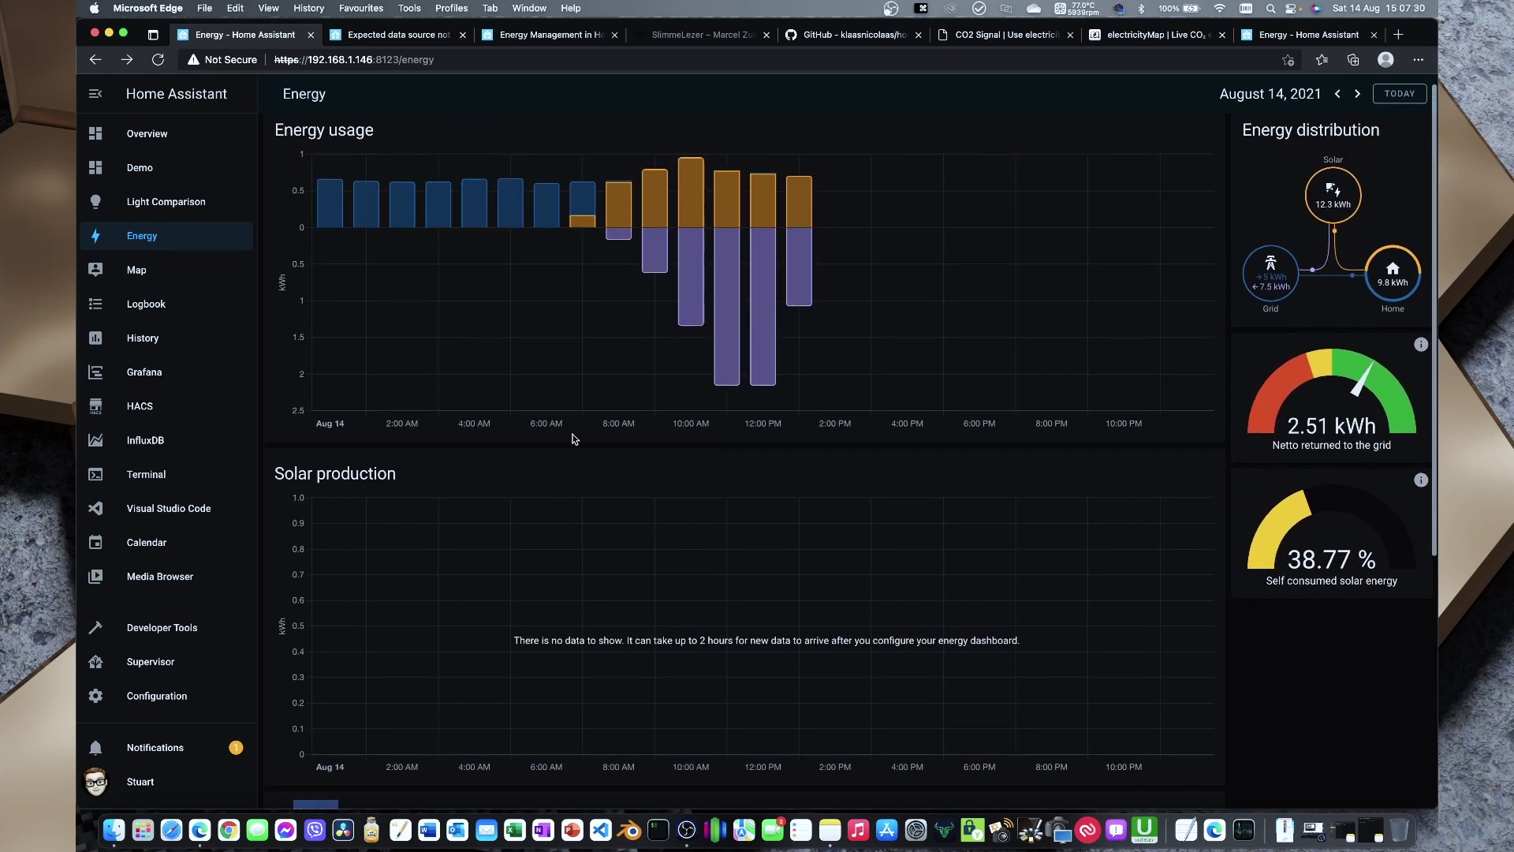
mouse_move(693, 199)
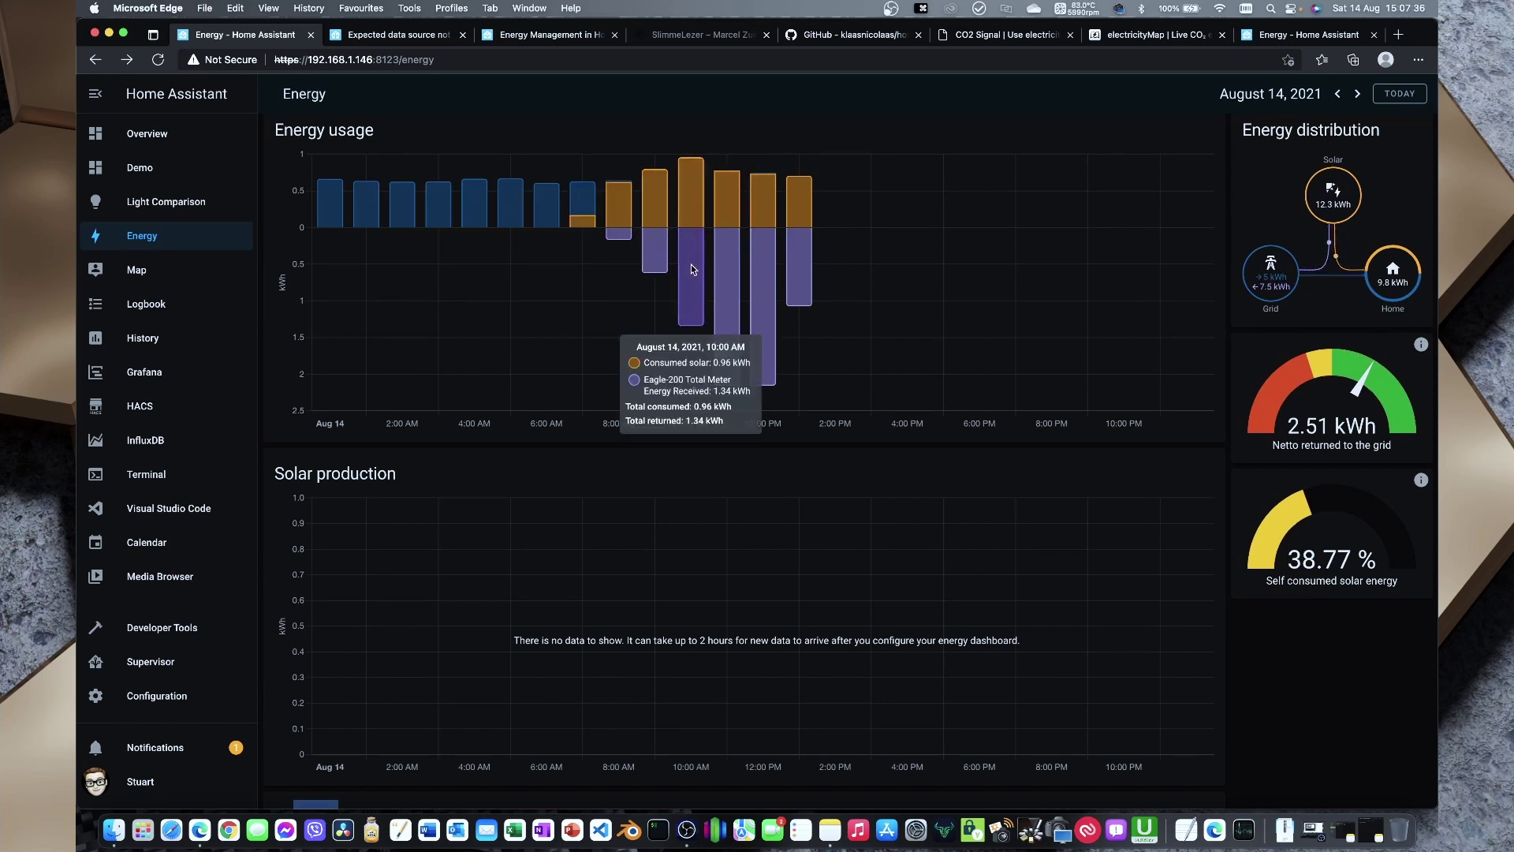
scroll(629, 402, down, 3)
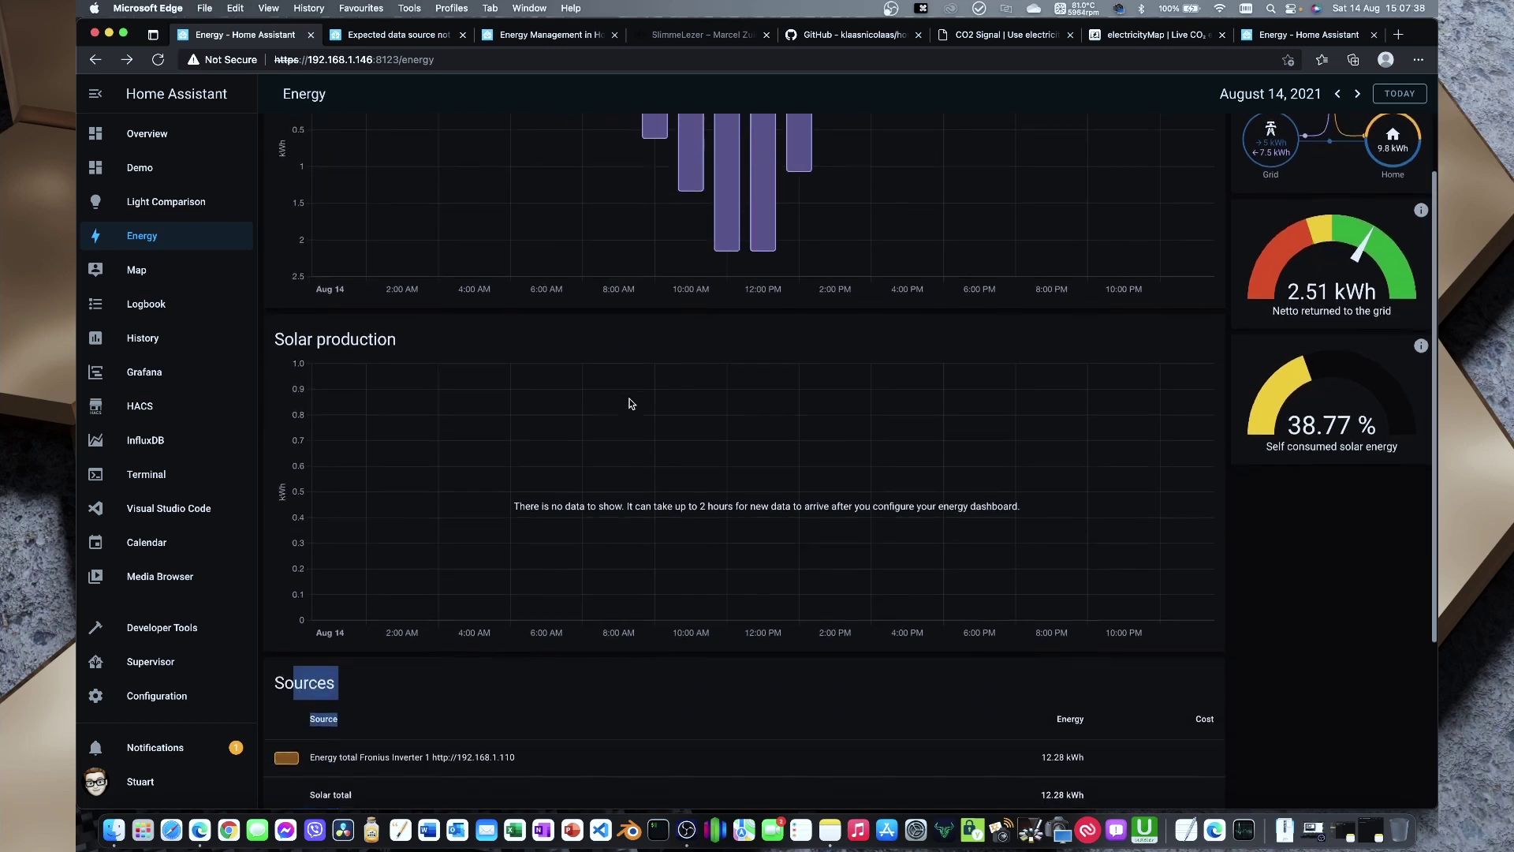
scroll(628, 403, down, 4)
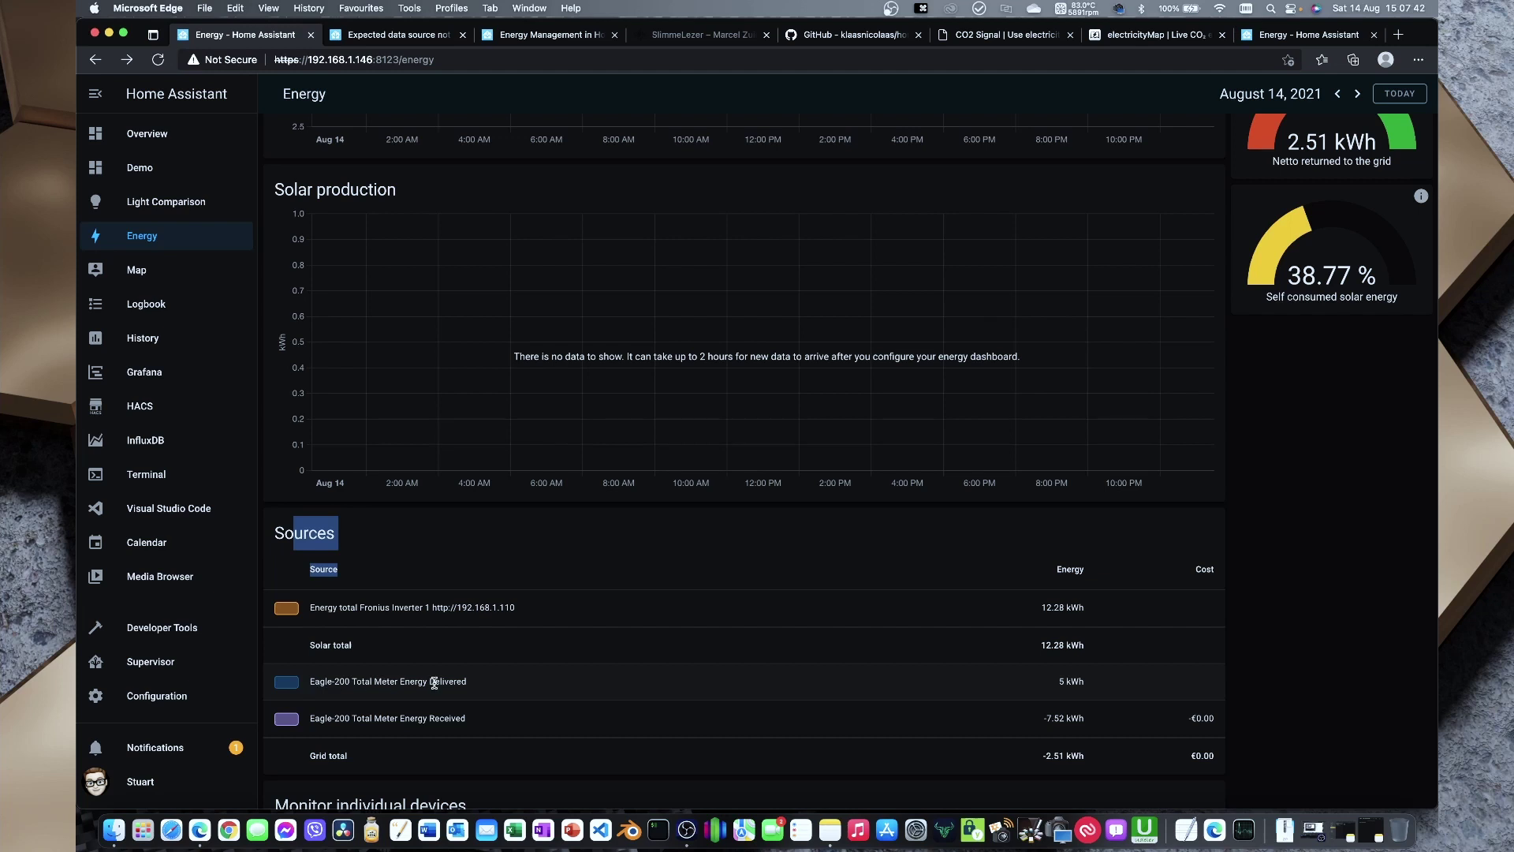
scroll(434, 682, up, 3)
scroll(484, 355, up, 4)
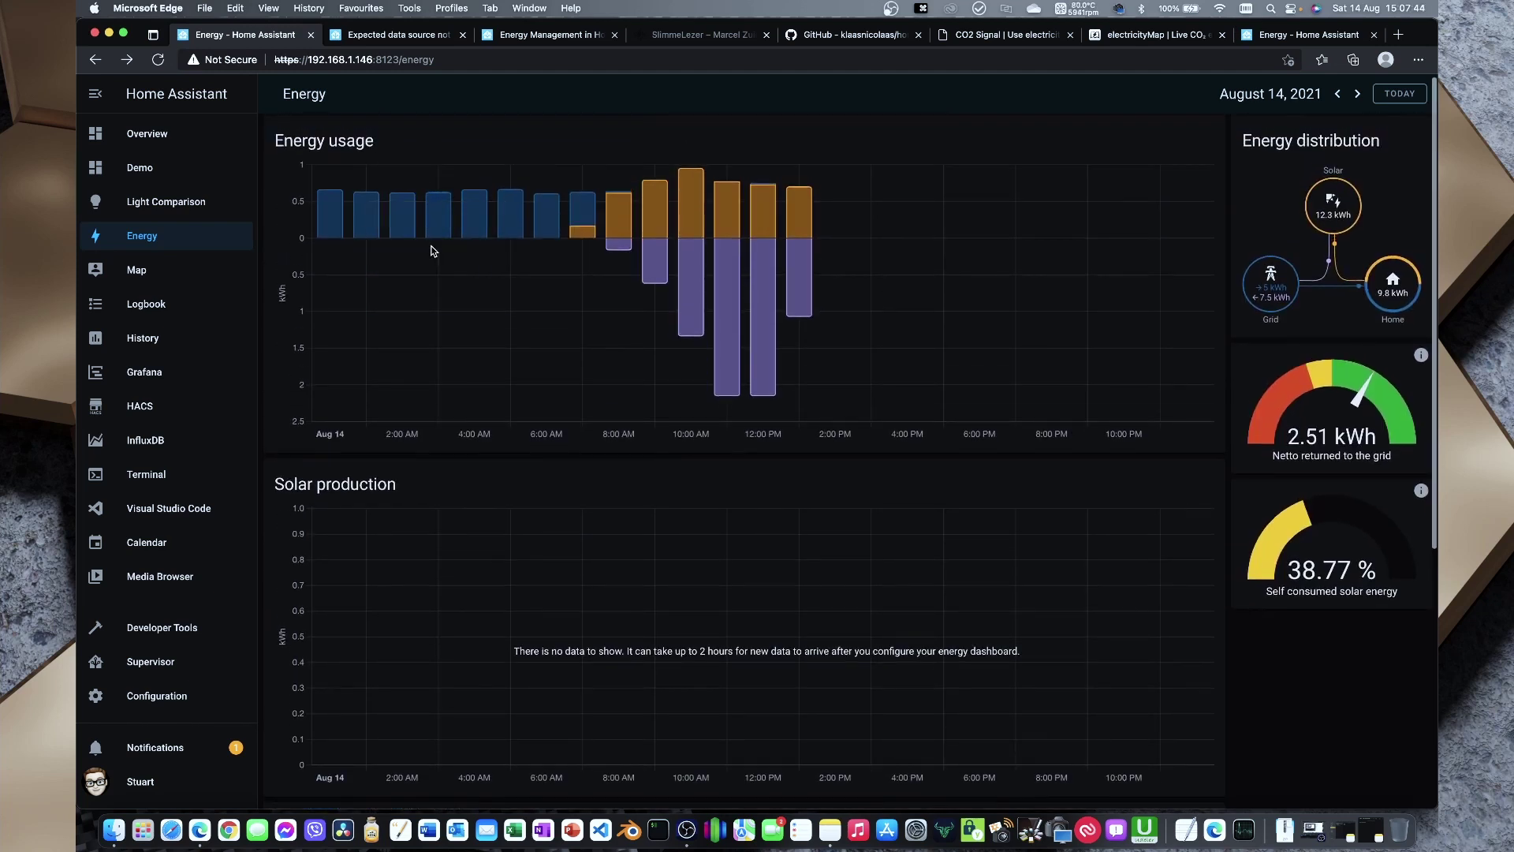
scroll(802, 611, down, 9)
drag(1033, 581, 1102, 583)
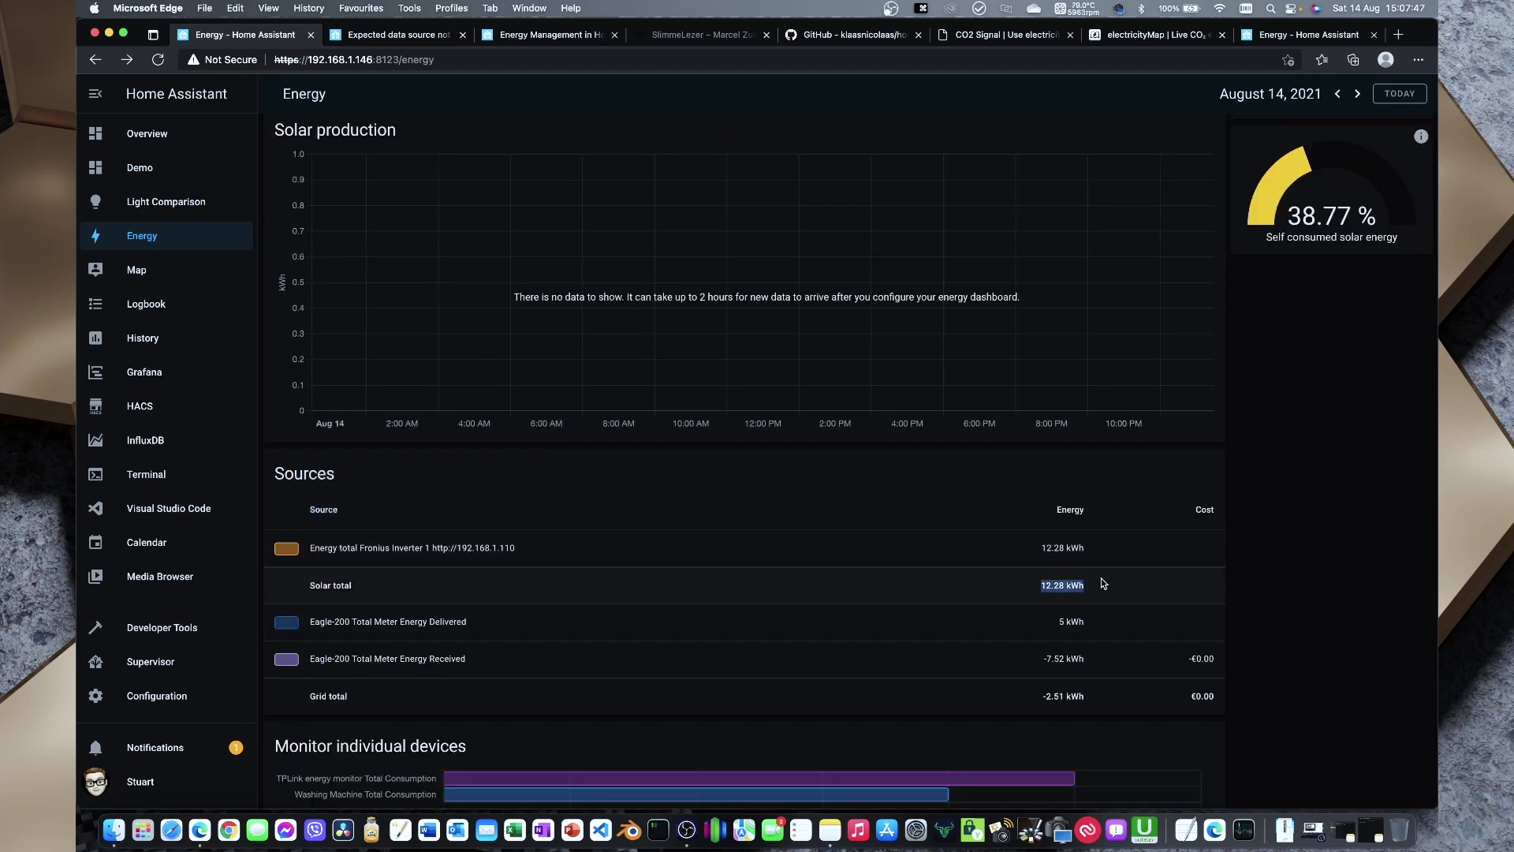
scroll(1115, 581, down, 2)
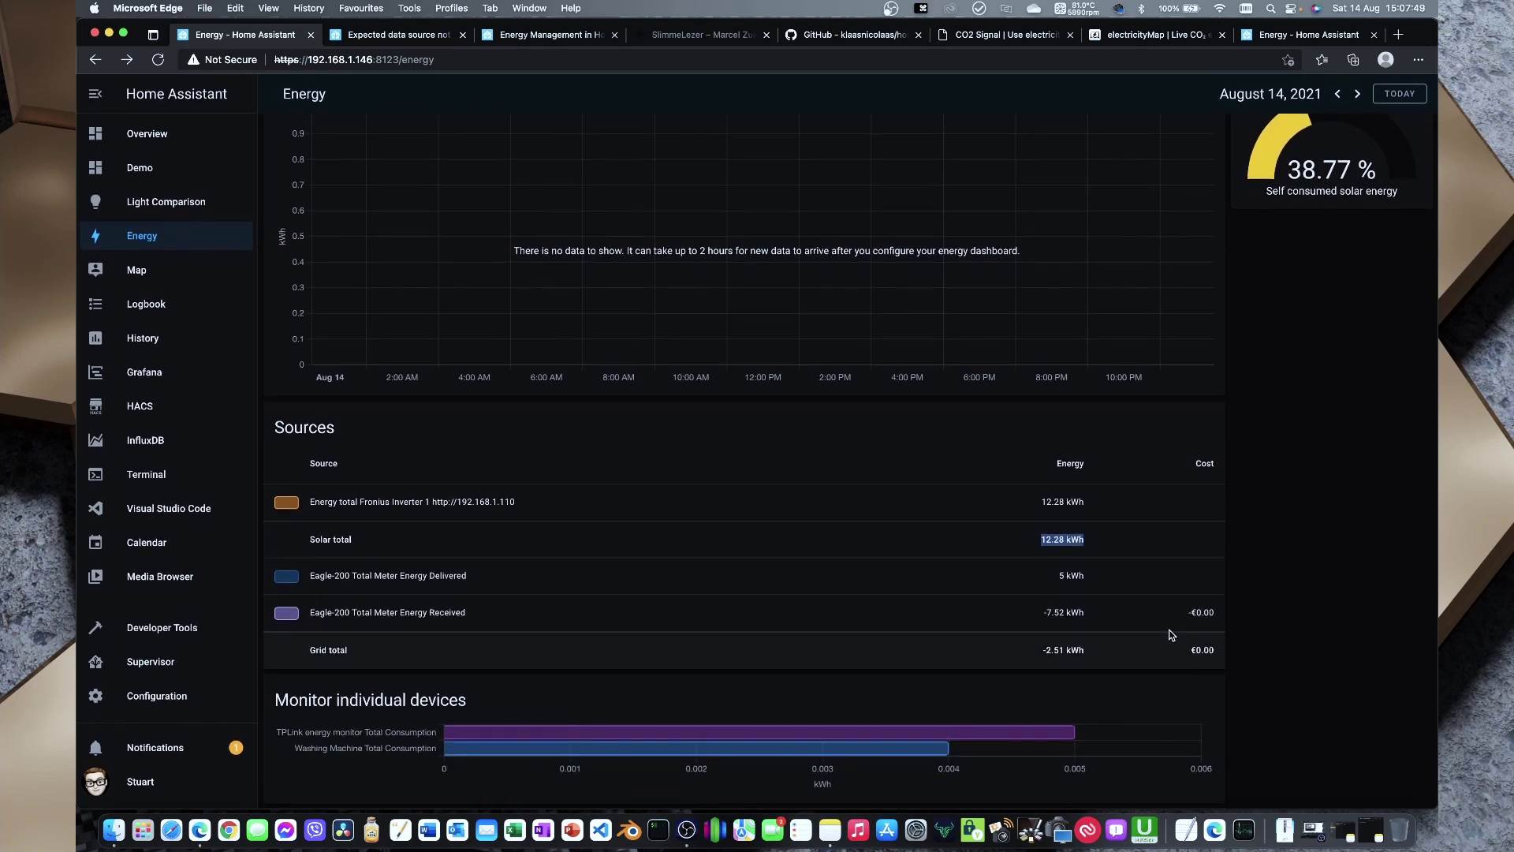
click(1191, 661)
drag(1224, 651, 1187, 651)
click(1202, 613)
drag(1223, 620, 1179, 614)
mouse_move(528, 739)
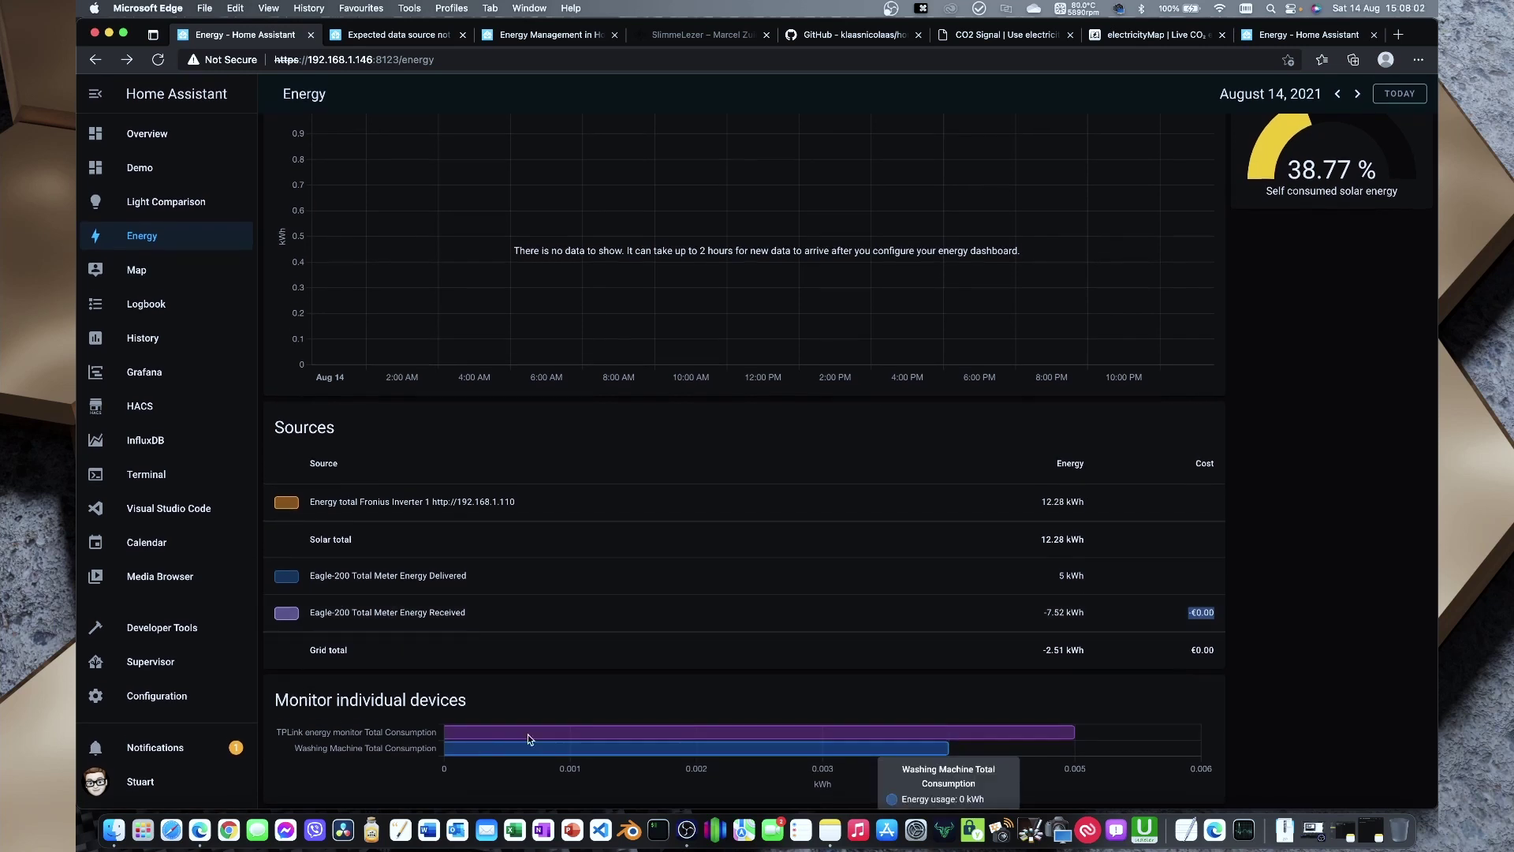
mouse_move(1035, 735)
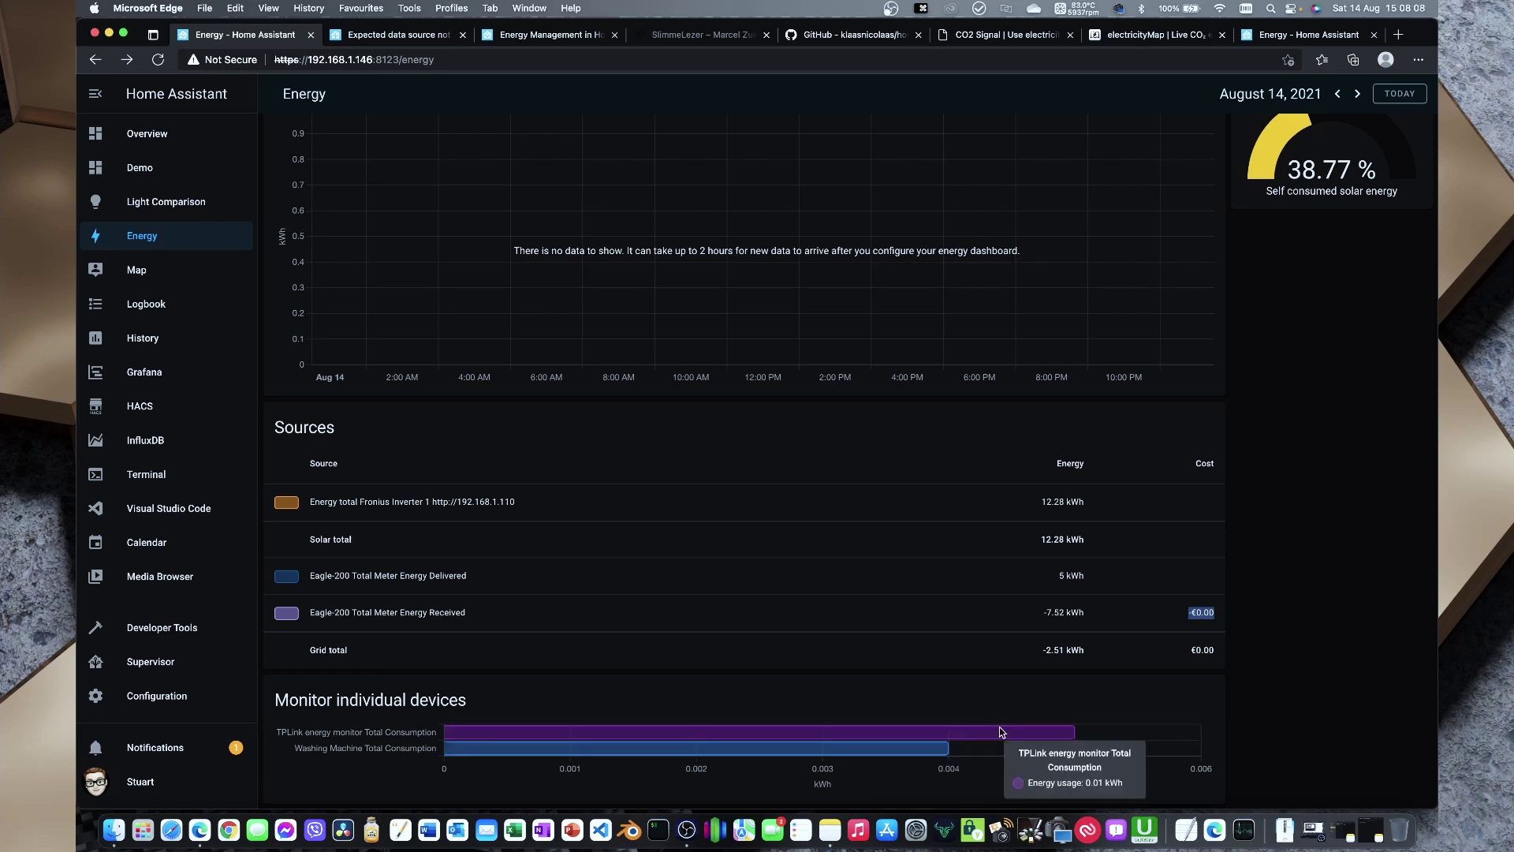
mouse_move(934, 756)
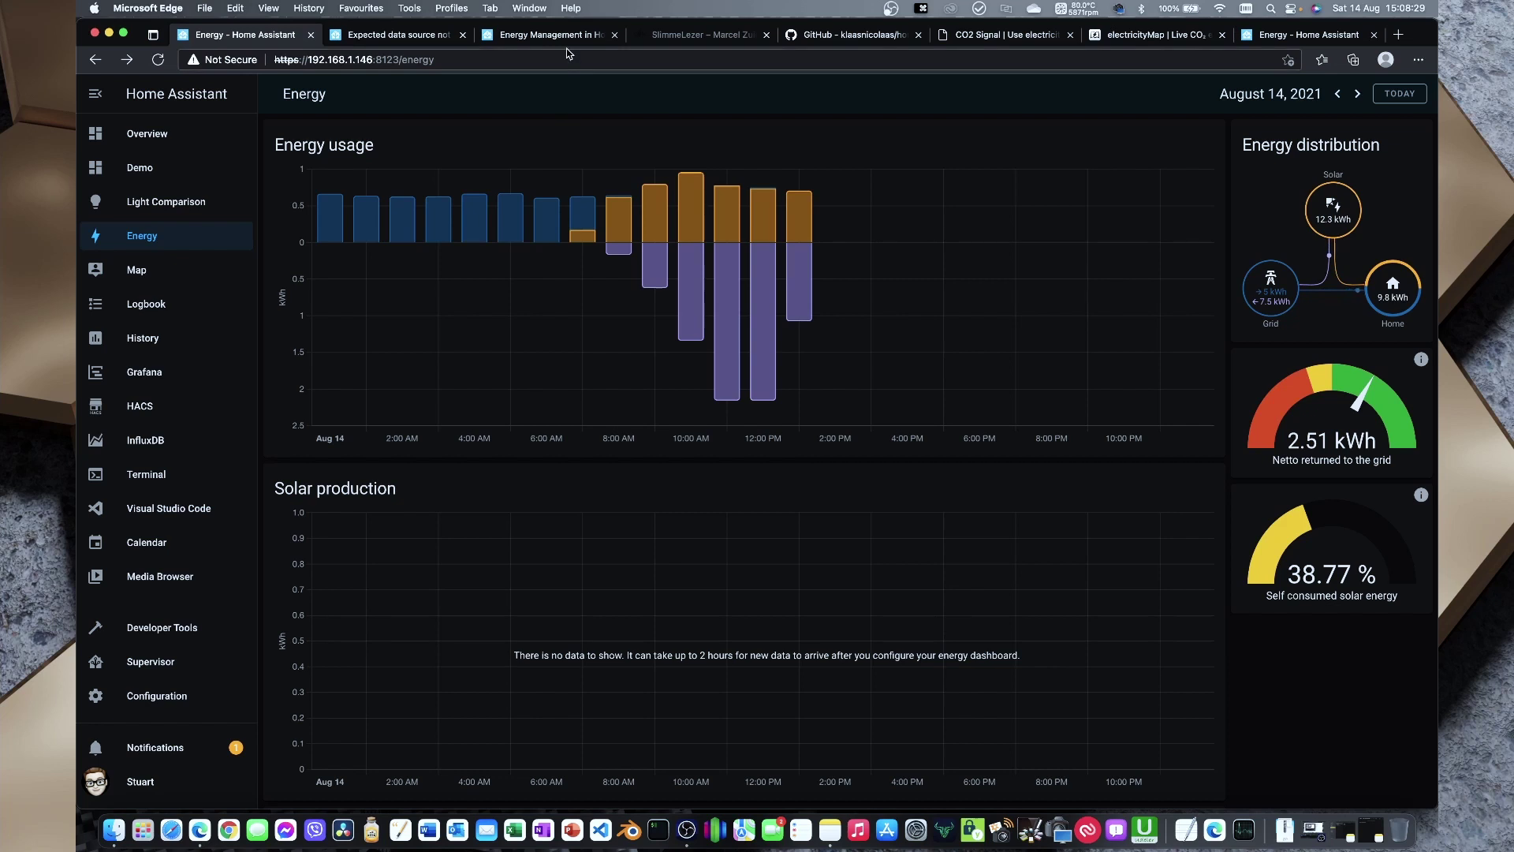
Step: Switch to the Energy Management in Home Assistant post and highlight P1 port and 'Upgraded most' phrases
click(443, 43)
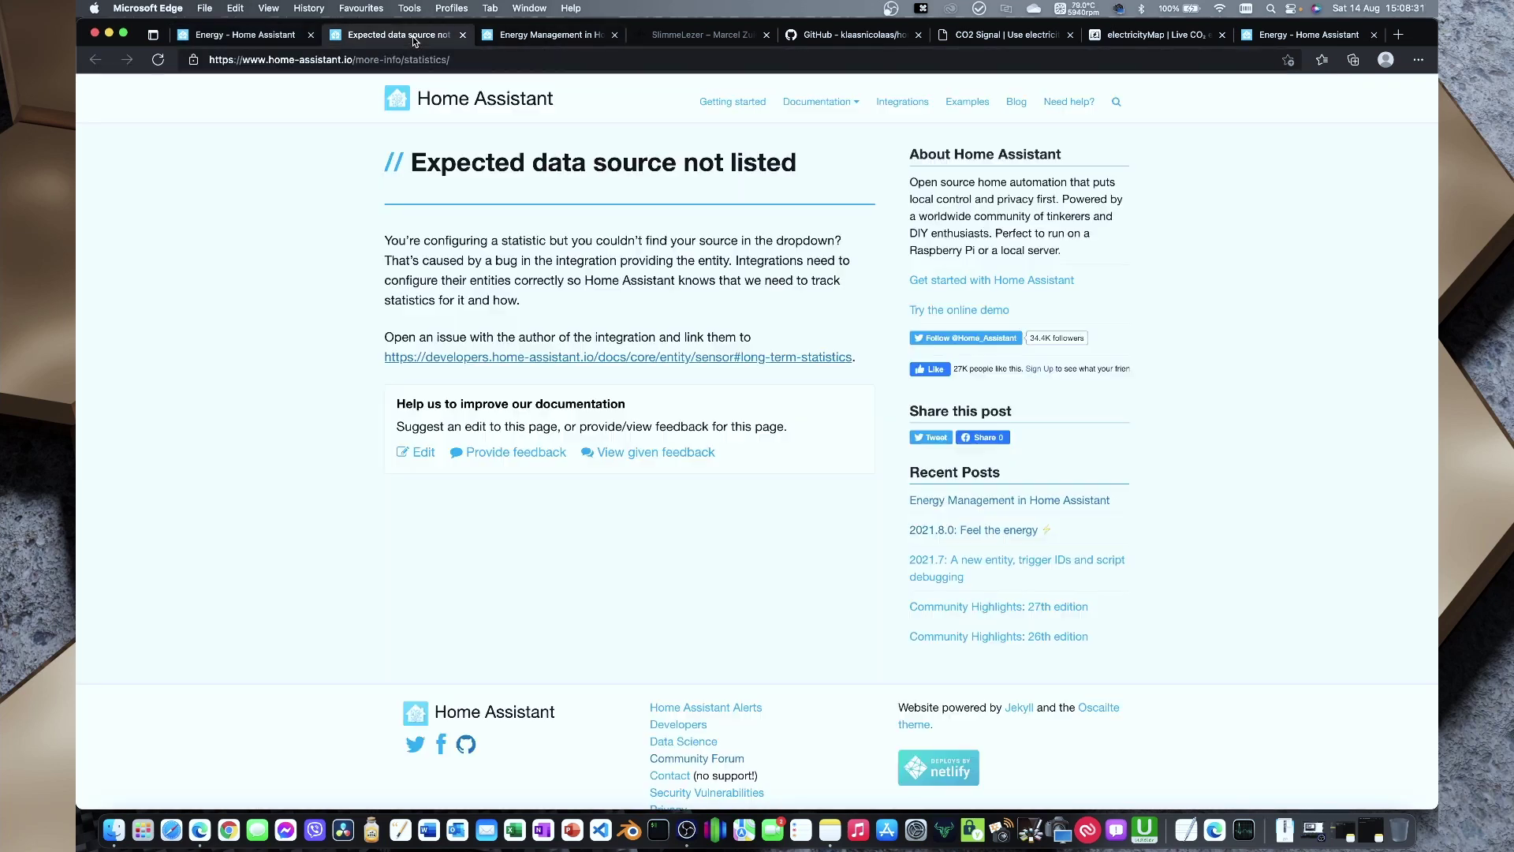
click(549, 39)
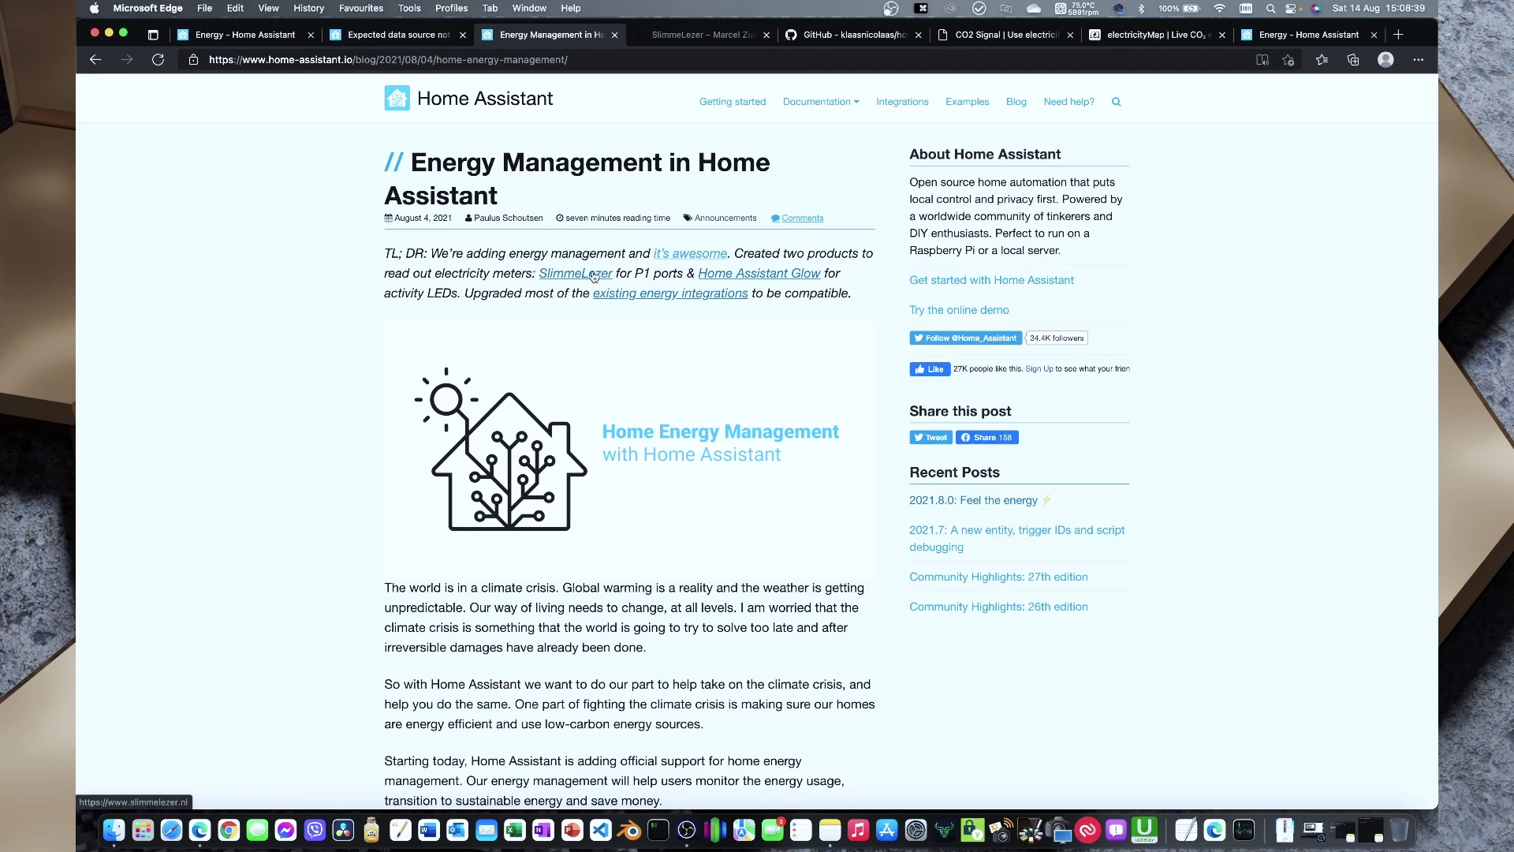
drag(630, 273, 679, 267)
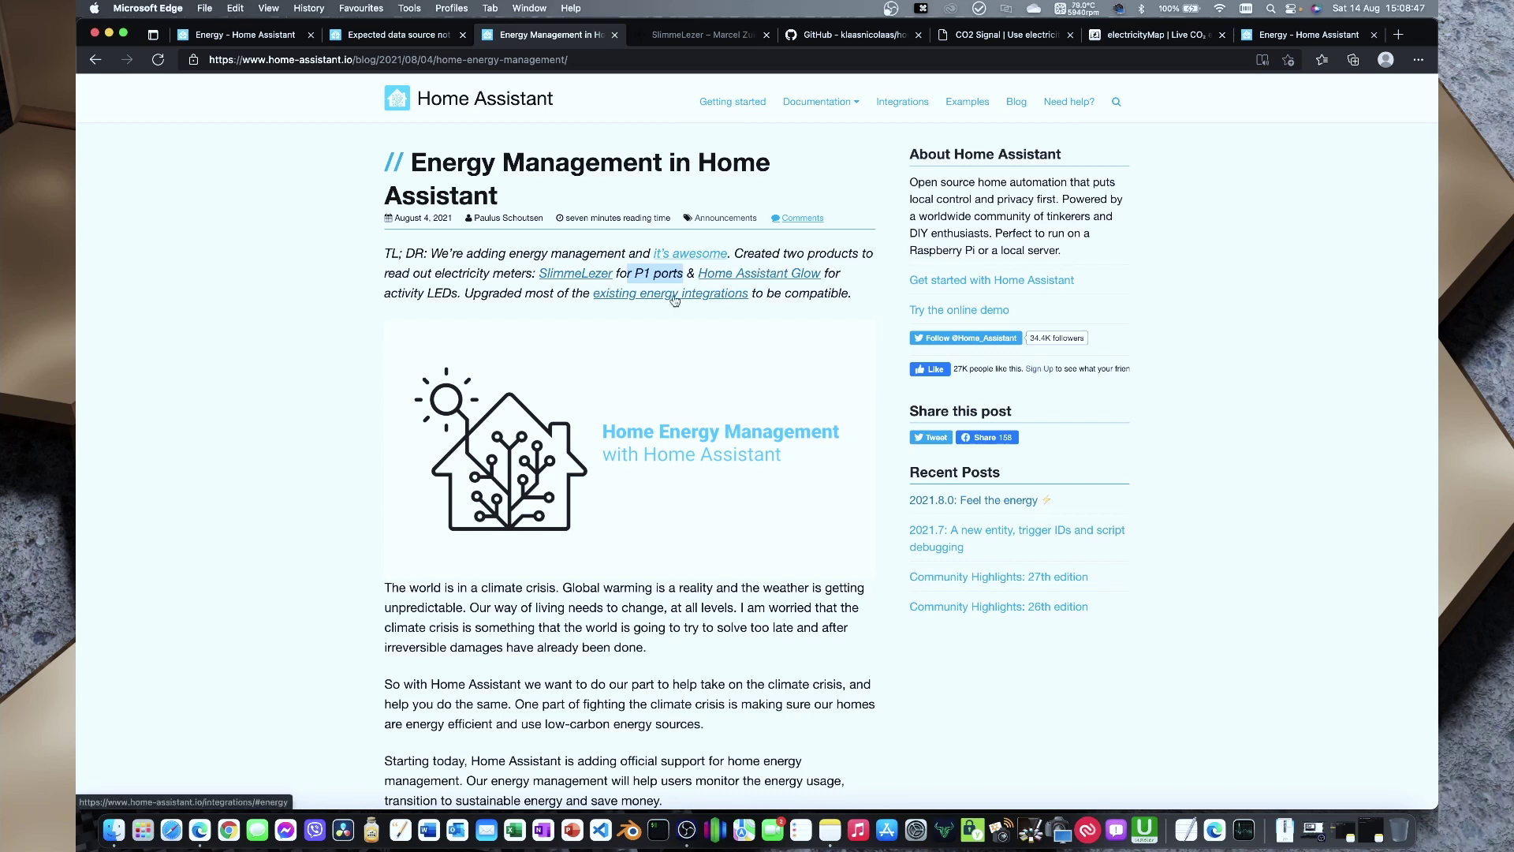
drag(464, 294, 560, 296)
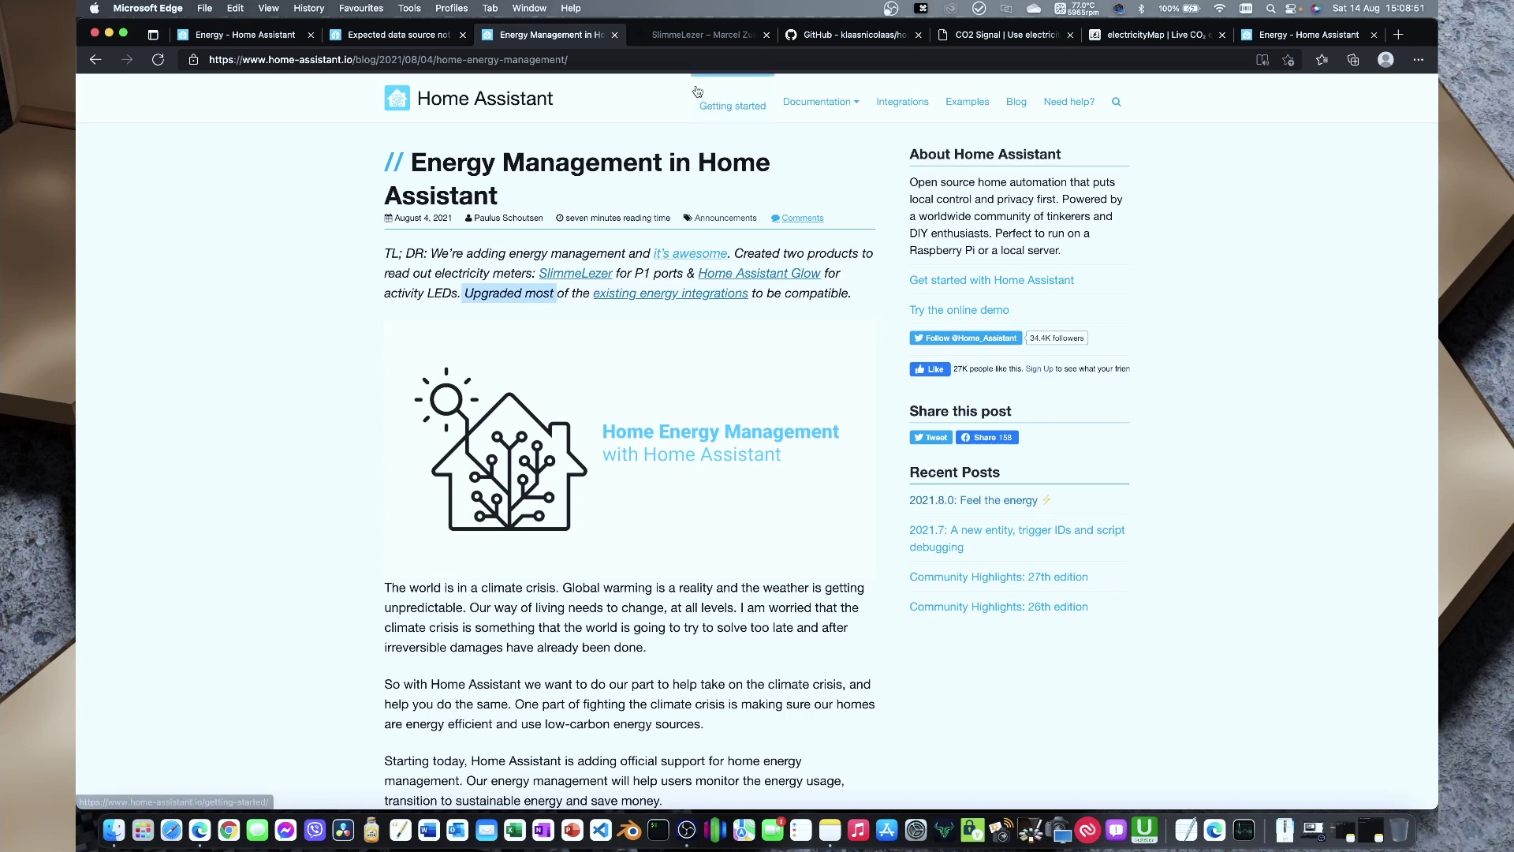
Step: Open the SlimmeLezer product page, highlight its €27,50 price, and view the reader, cable and meter photos
click(701, 36)
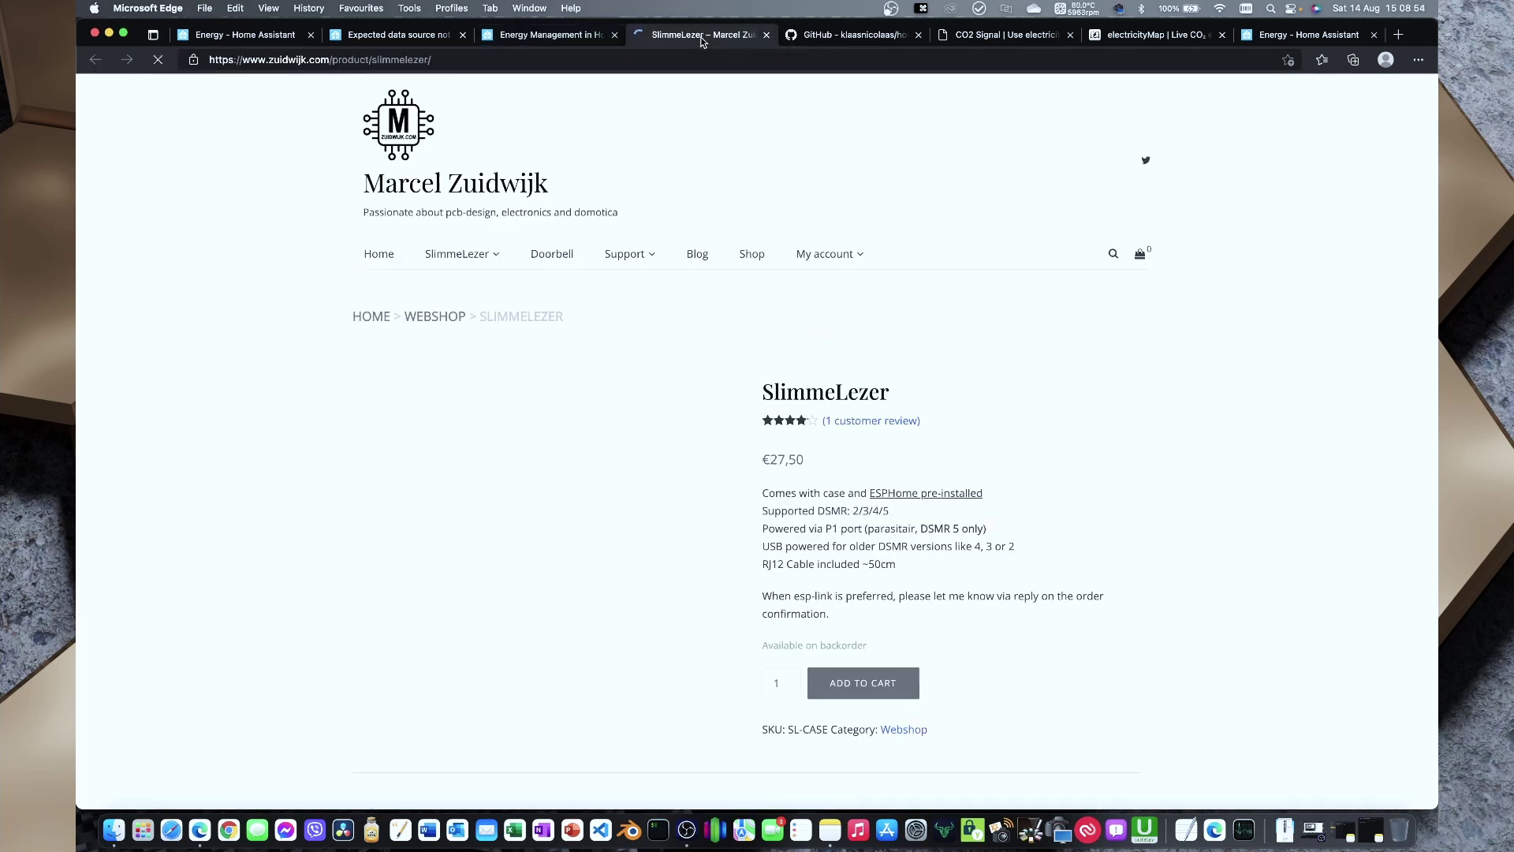
drag(760, 460, 810, 454)
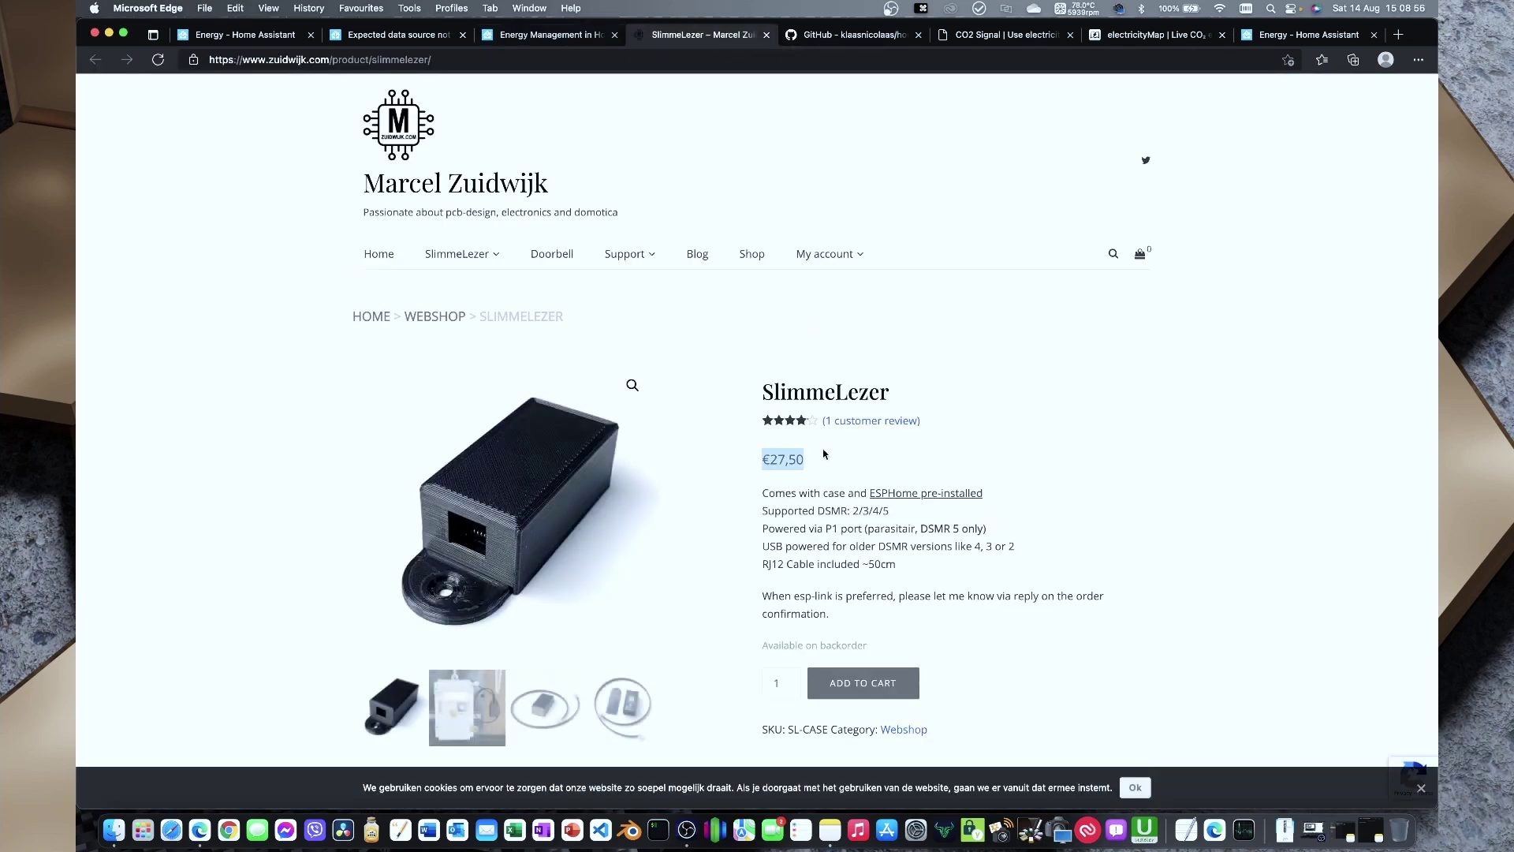
scroll(788, 473, down, 4)
click(462, 580)
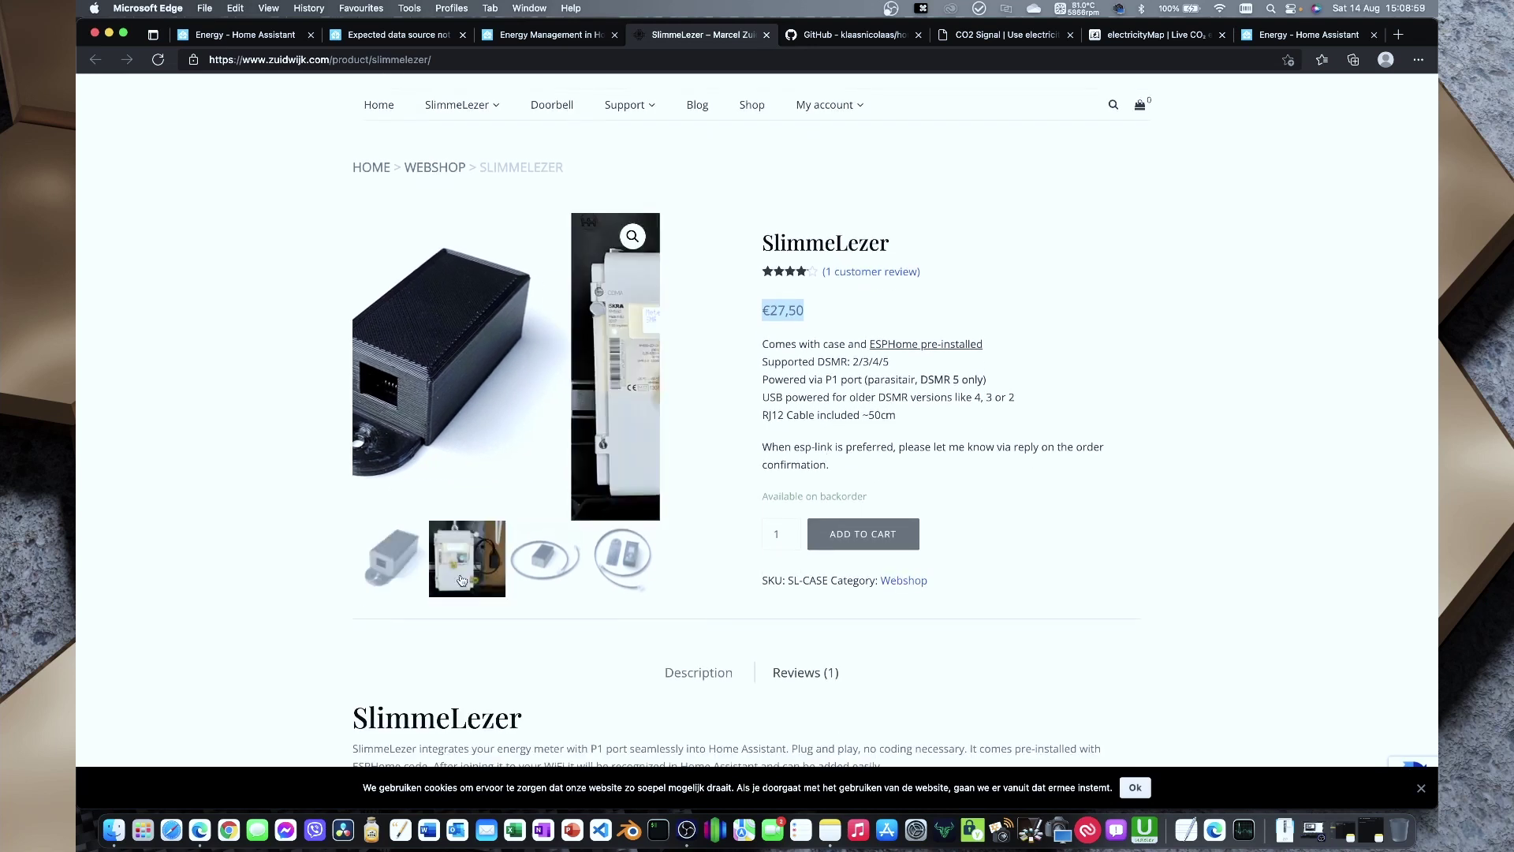
click(623, 556)
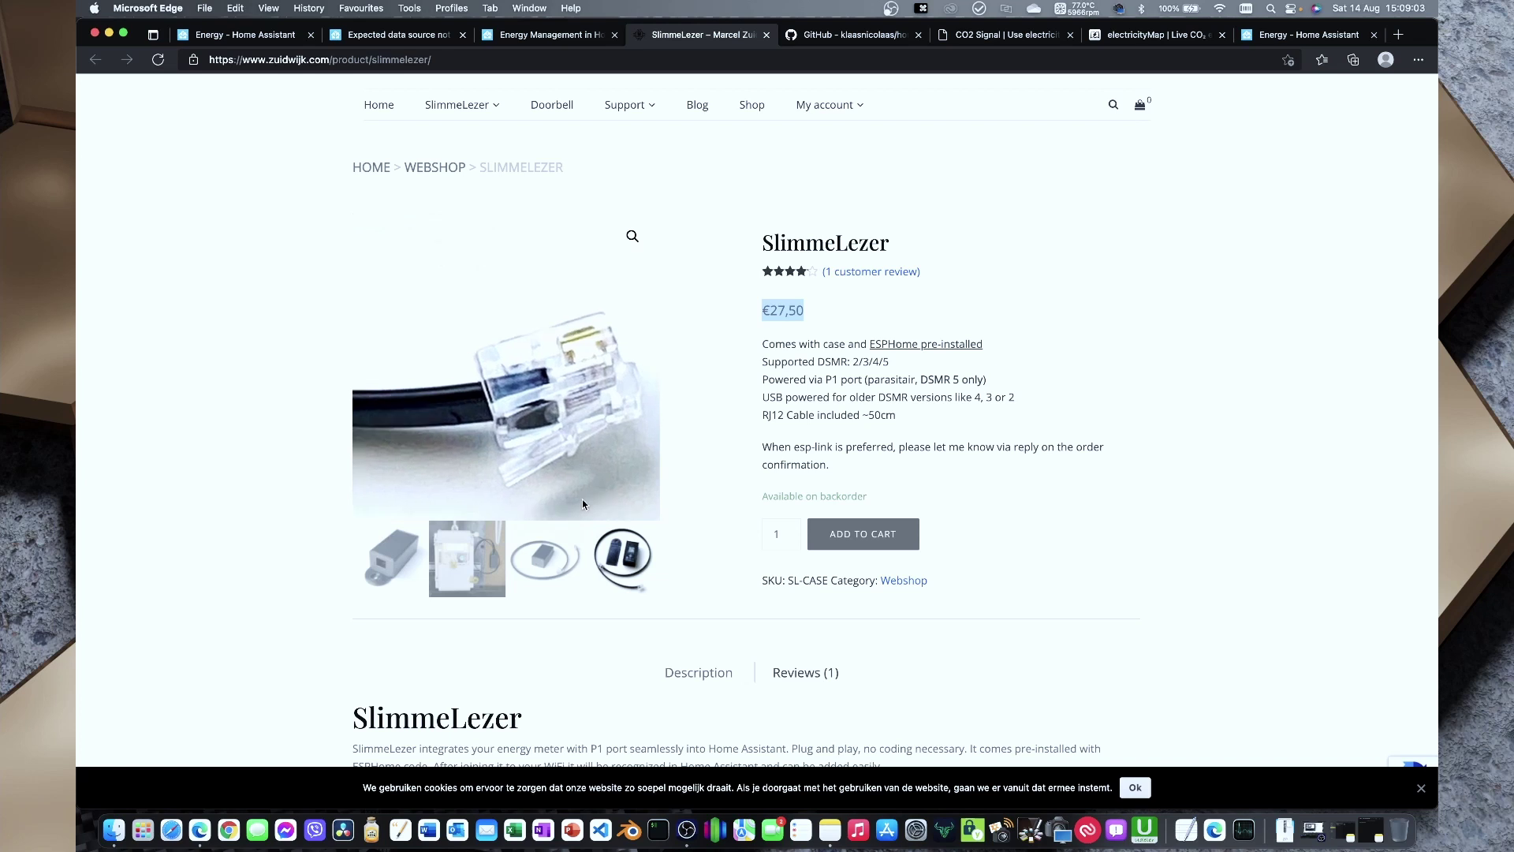
click(458, 564)
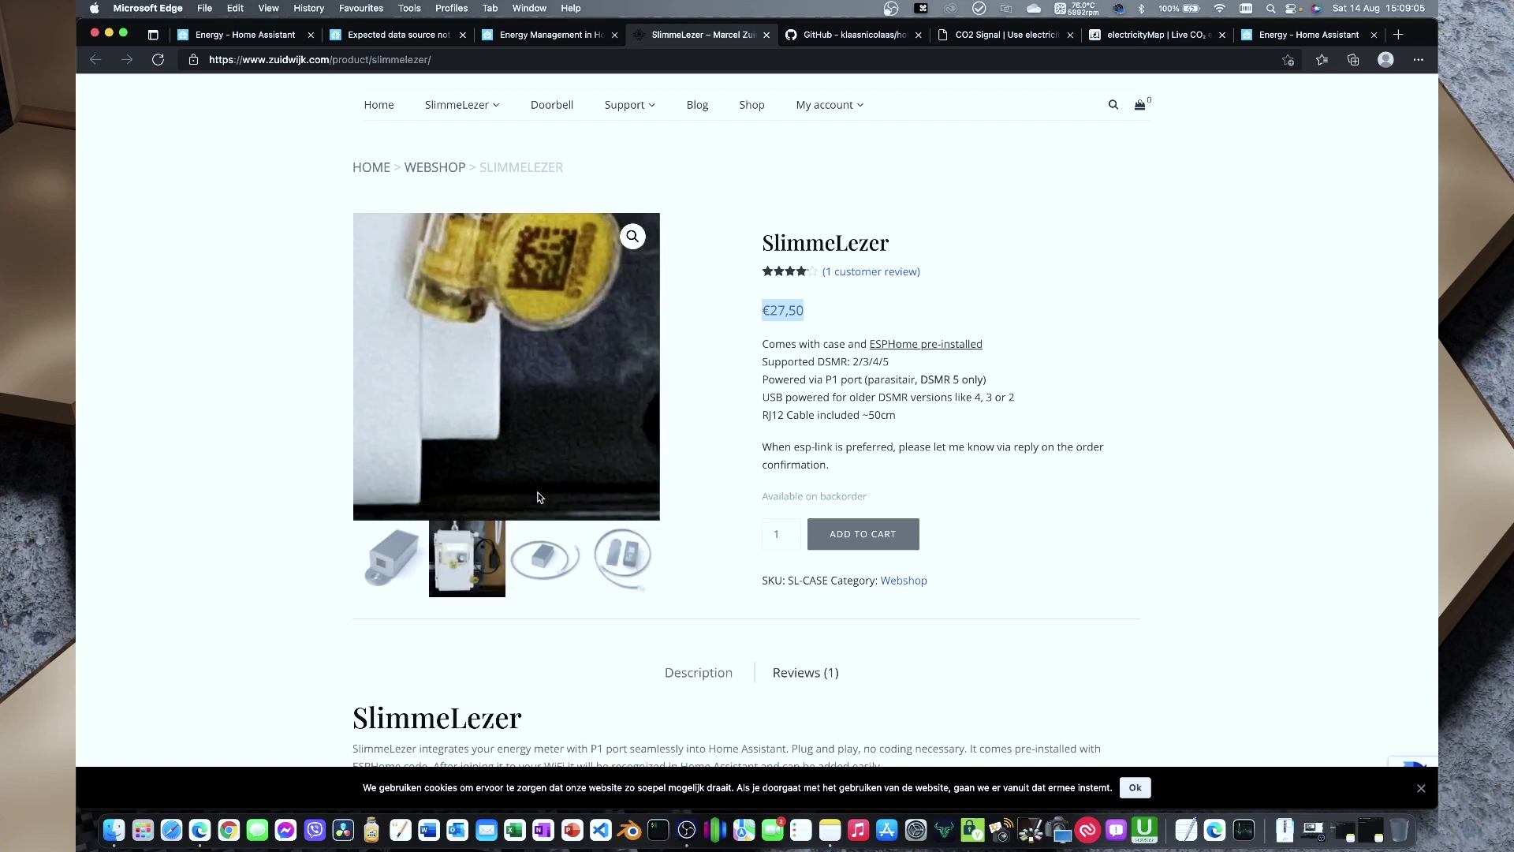
click(226, 490)
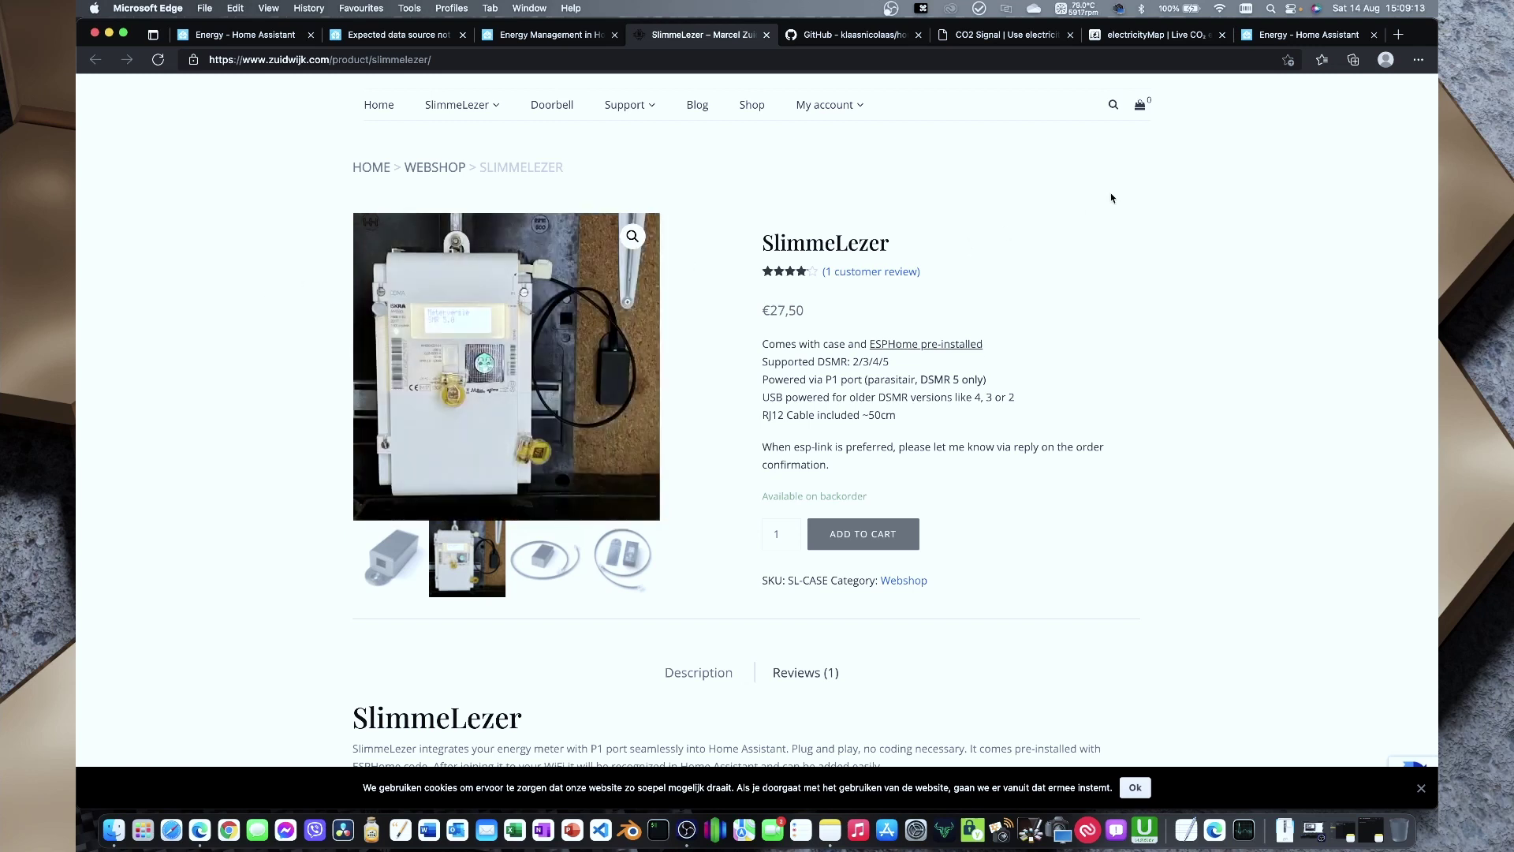
Step: Go to the home-assistant-glow GitHub repository and scroll down to its Readme
click(841, 35)
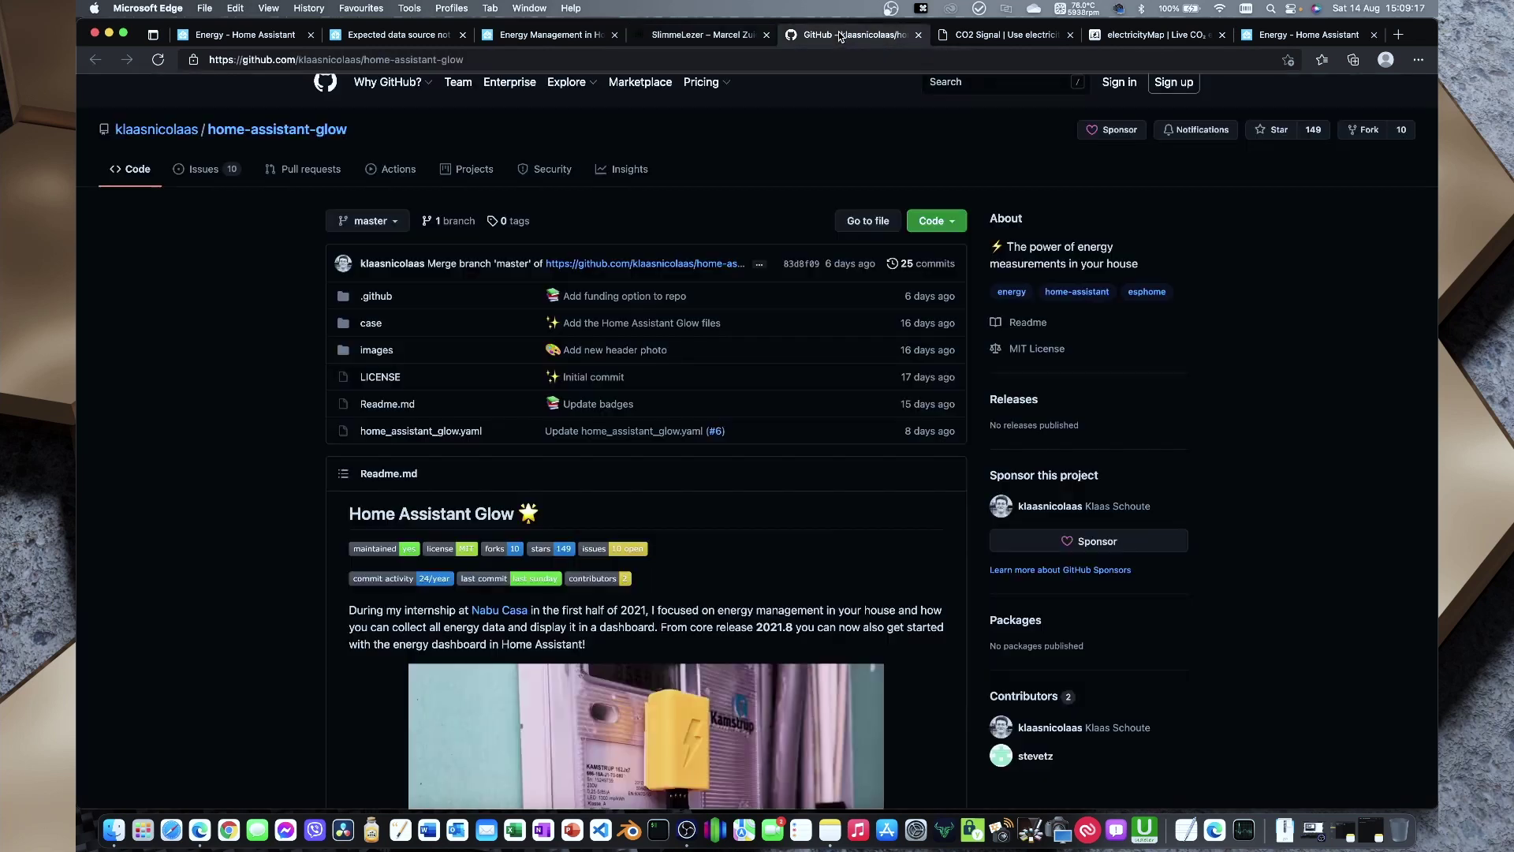
scroll(725, 445, down, 5)
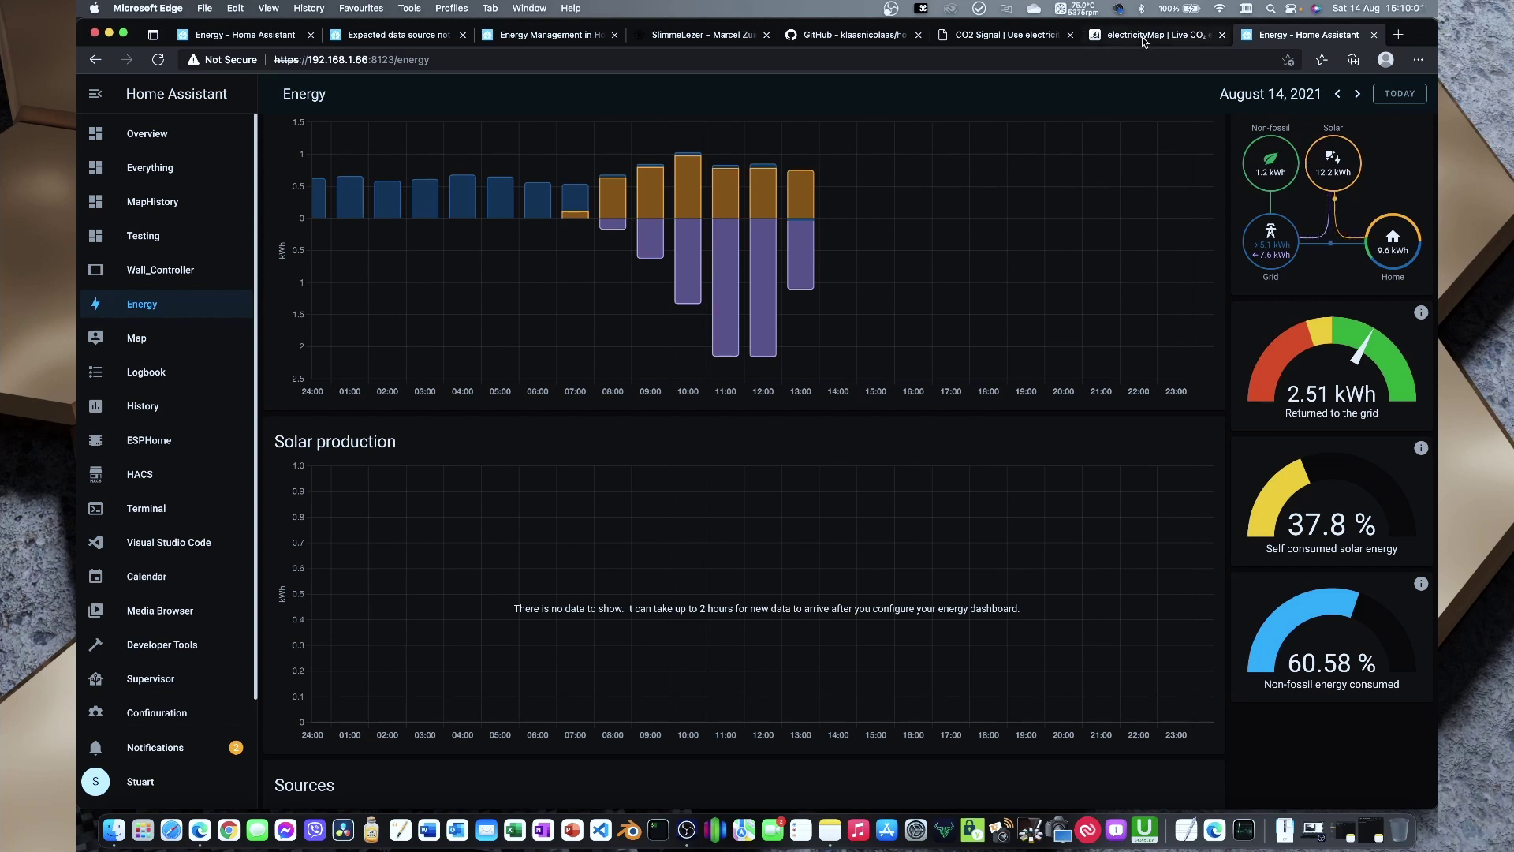
Step: Glance at the CO2 Signal sign-up page, then zoom and pan electricityMap to frame Australia and New Zealand
click(997, 35)
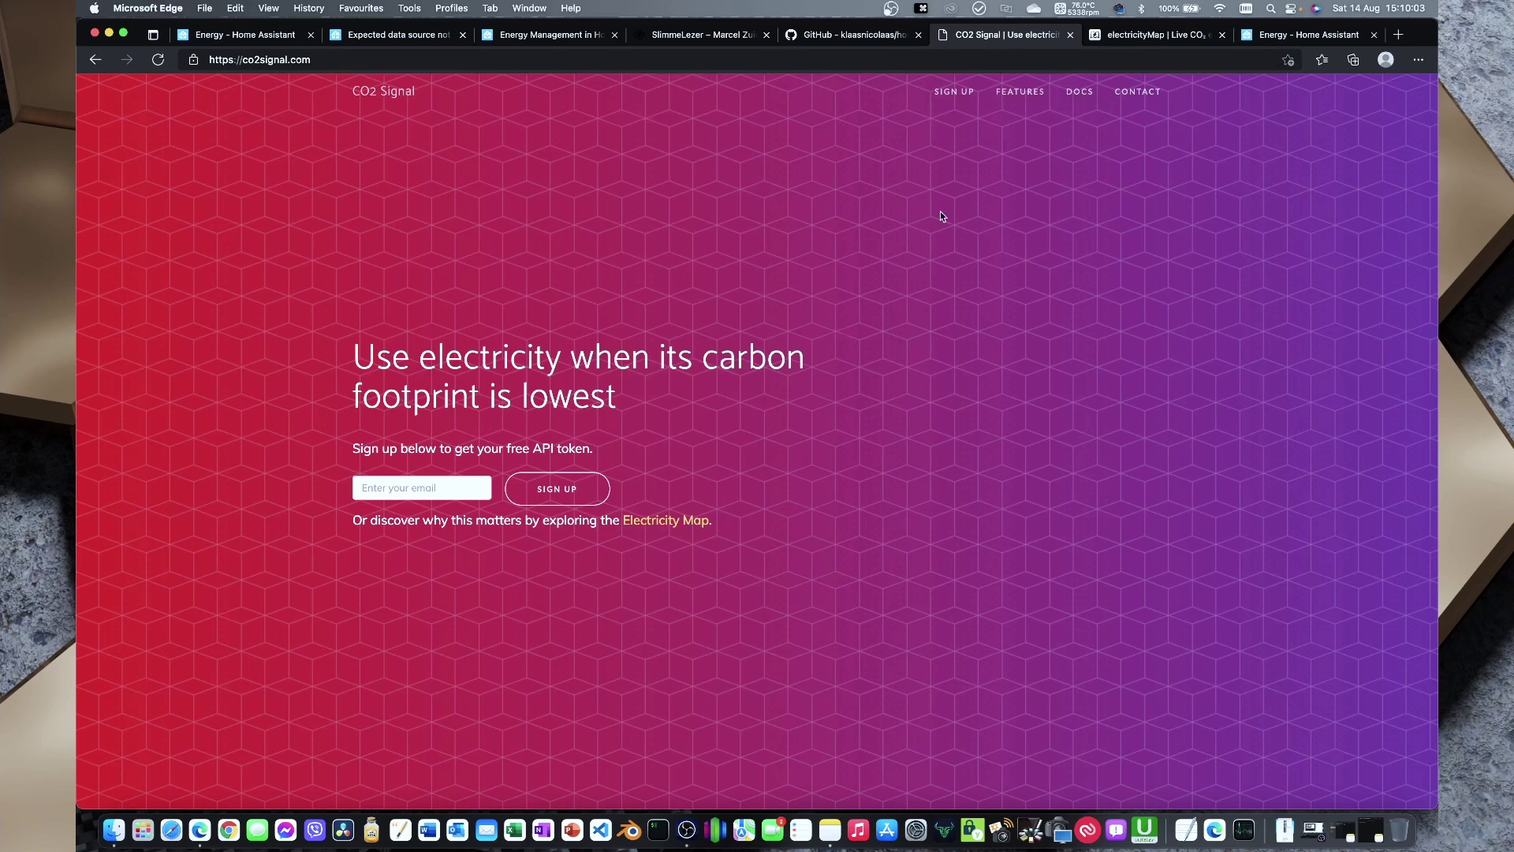
click(1144, 35)
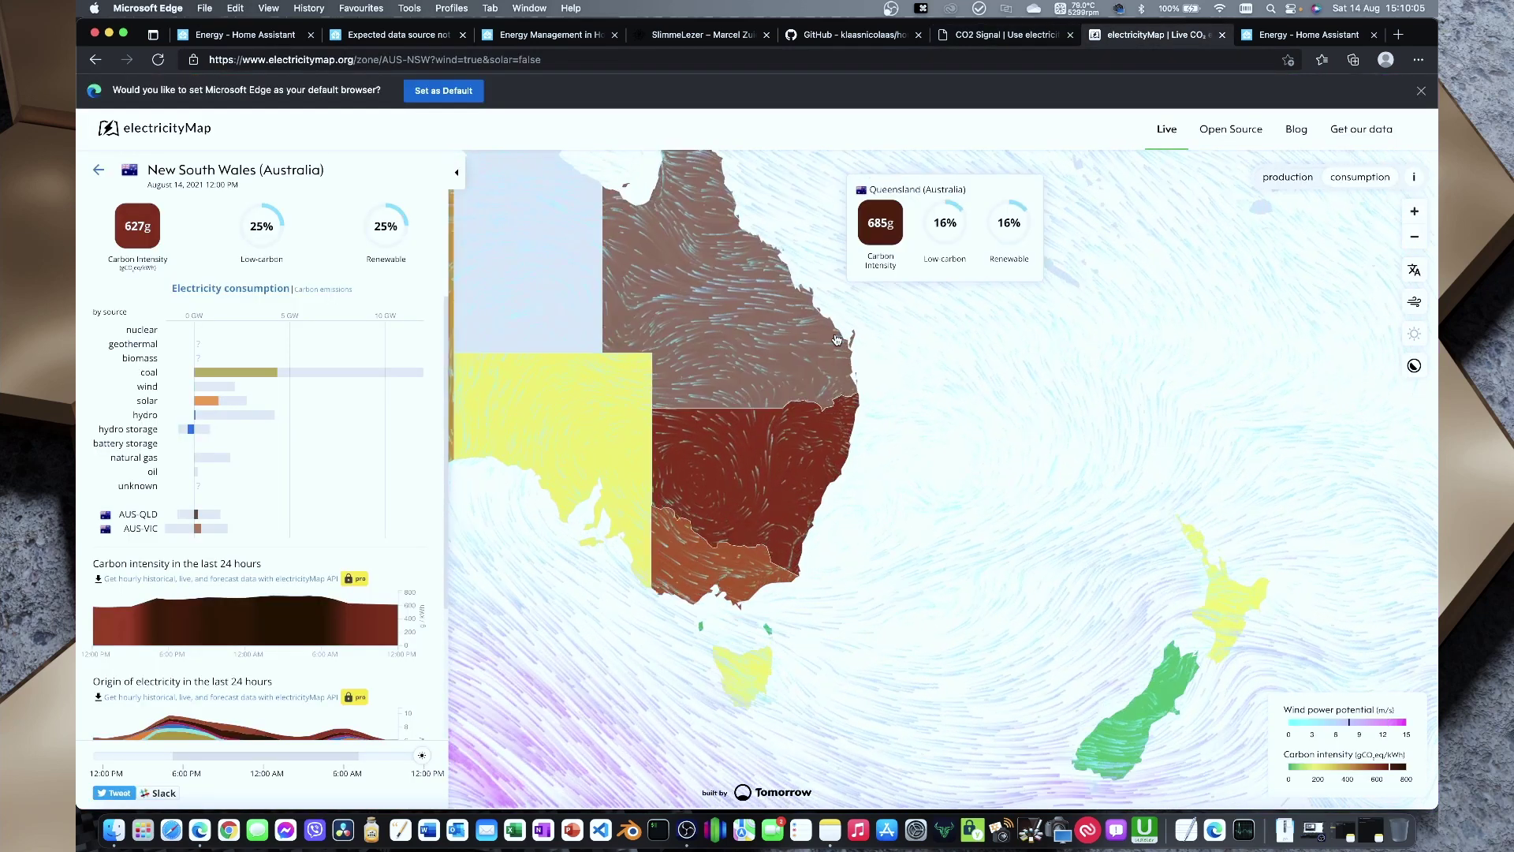
scroll(837, 339, down, 5)
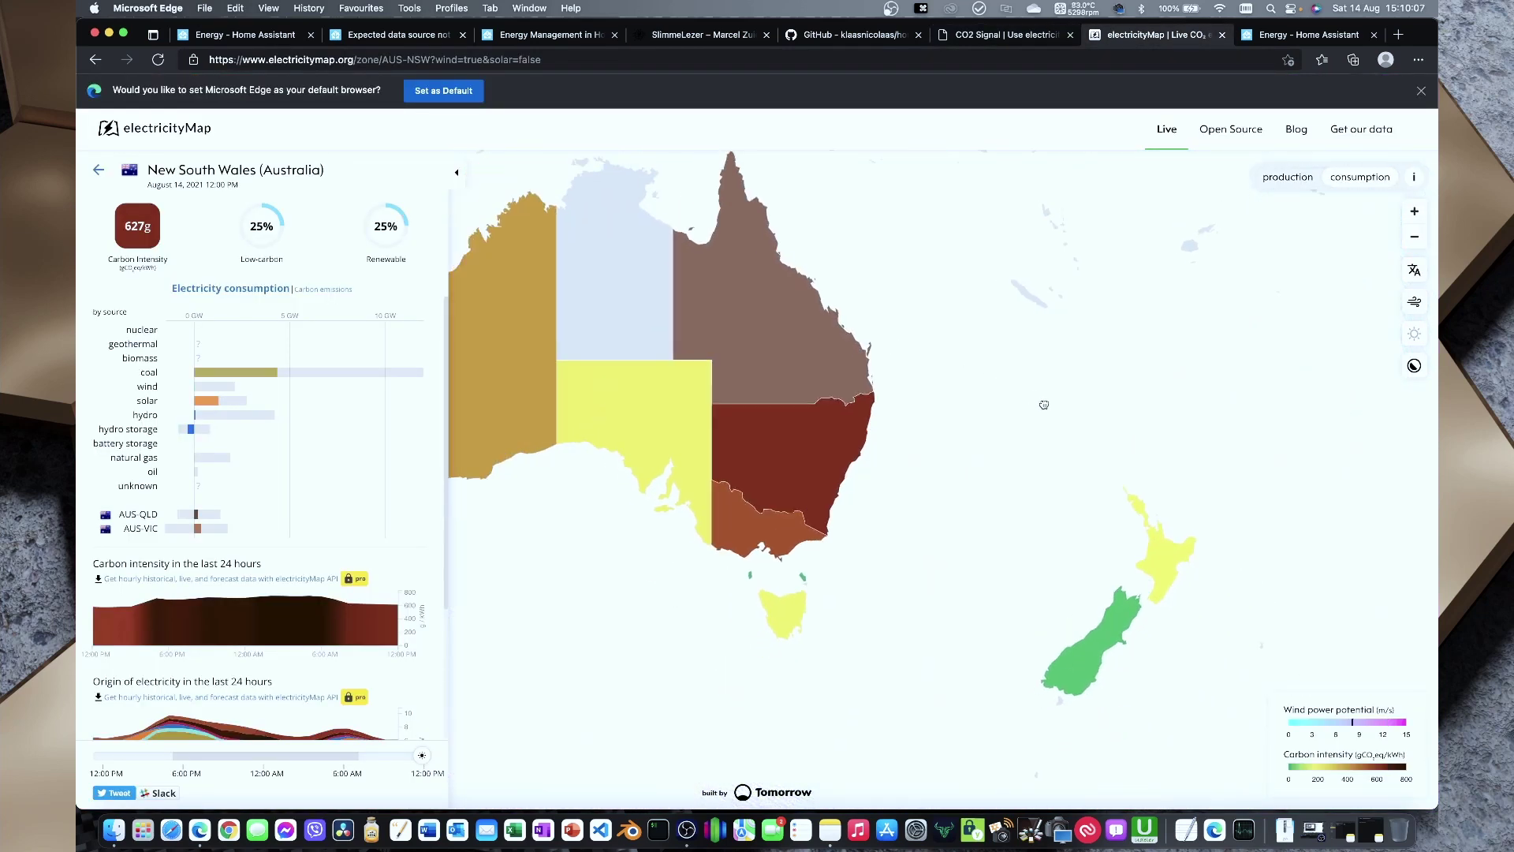
drag(1005, 358, 1311, 388)
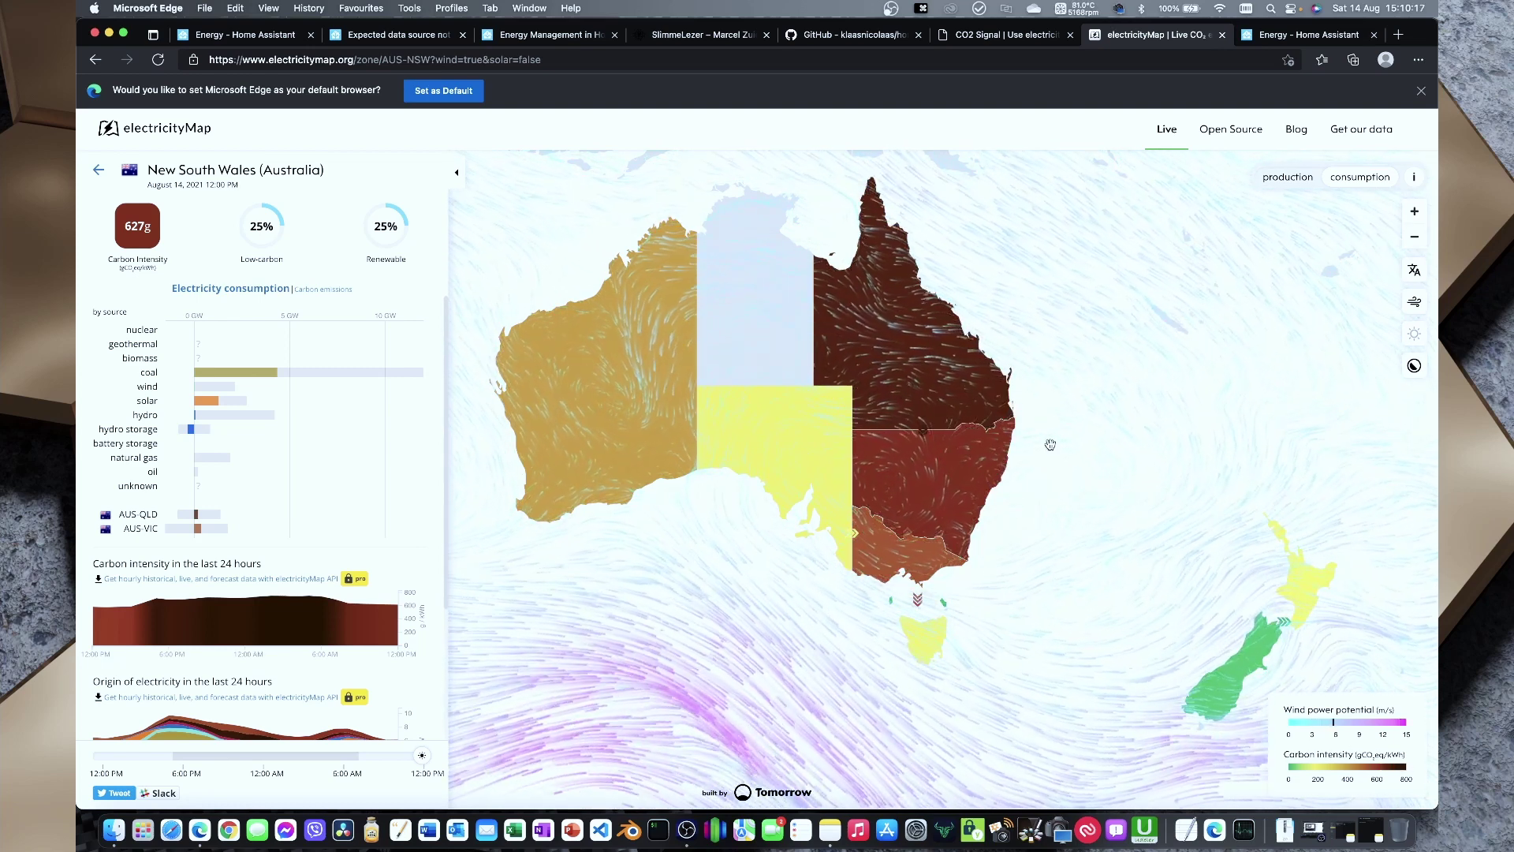
mouse_move(904, 550)
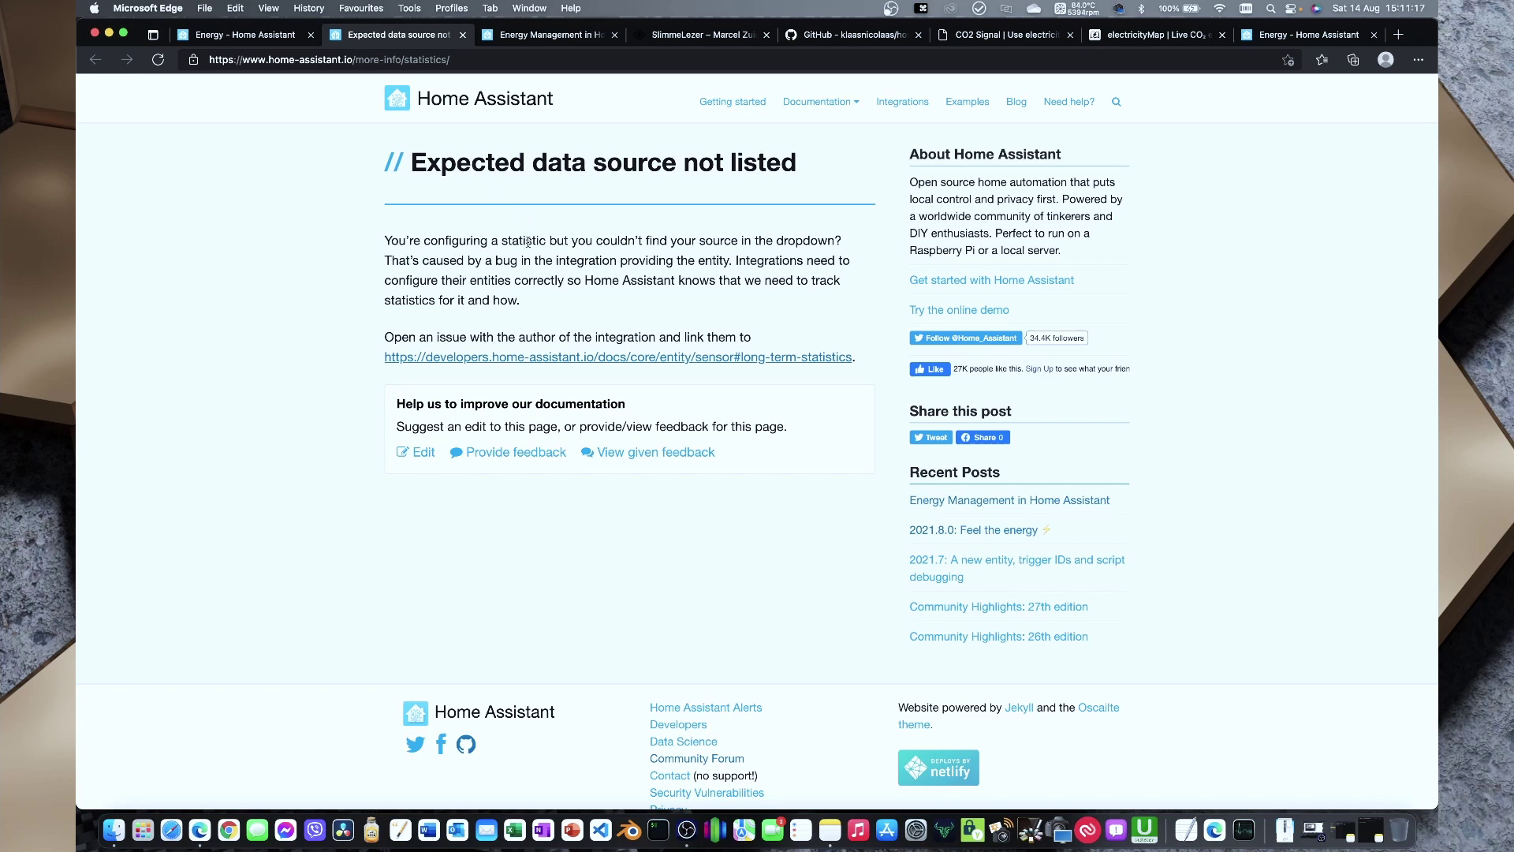
Step: Highlight the phrase about configuring a statistic in the help page's first paragraph
drag(416, 235, 560, 253)
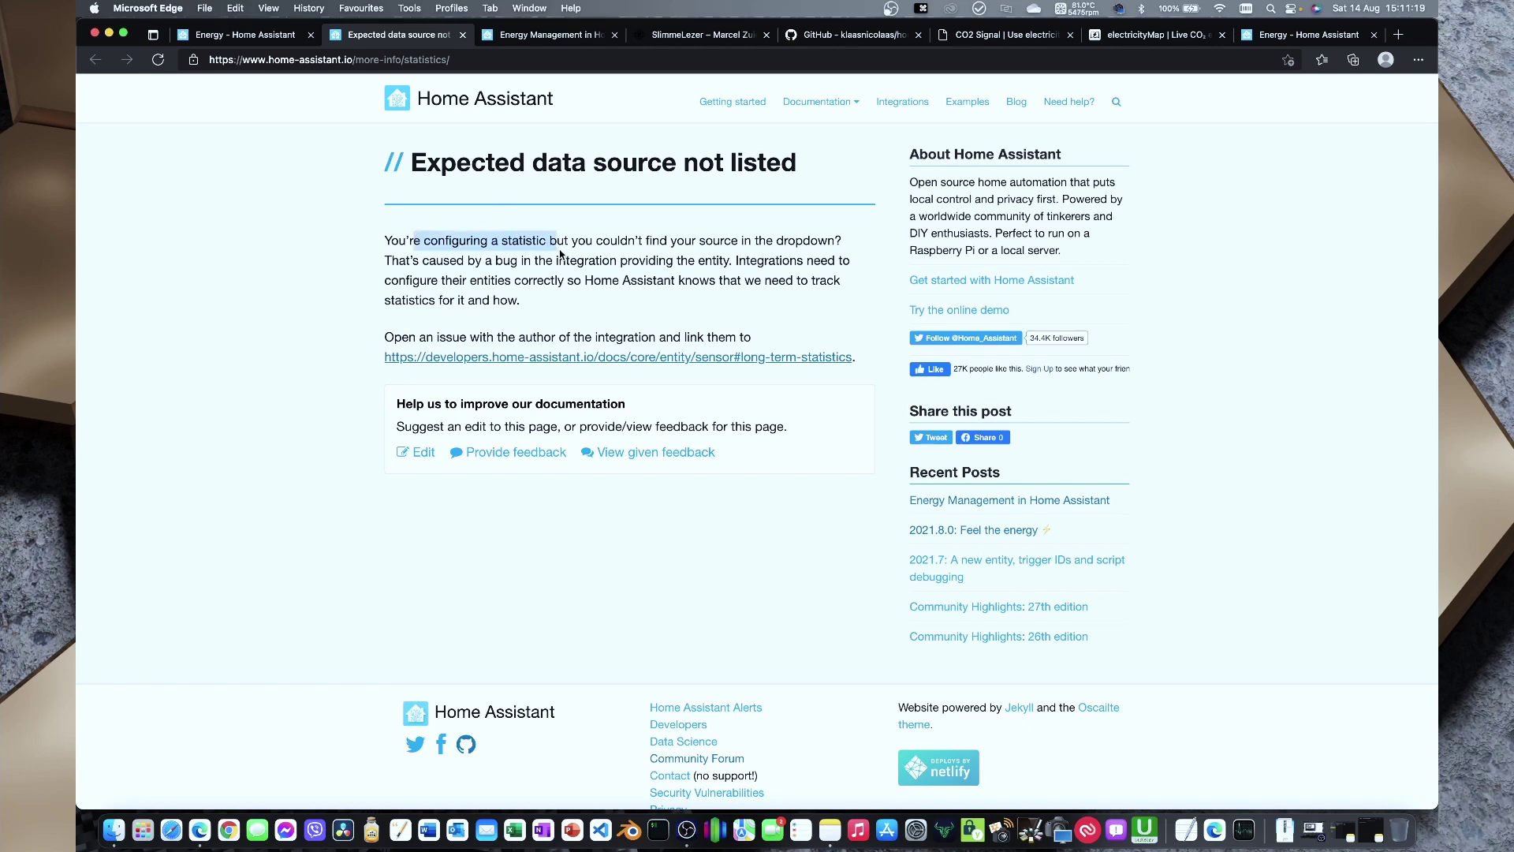